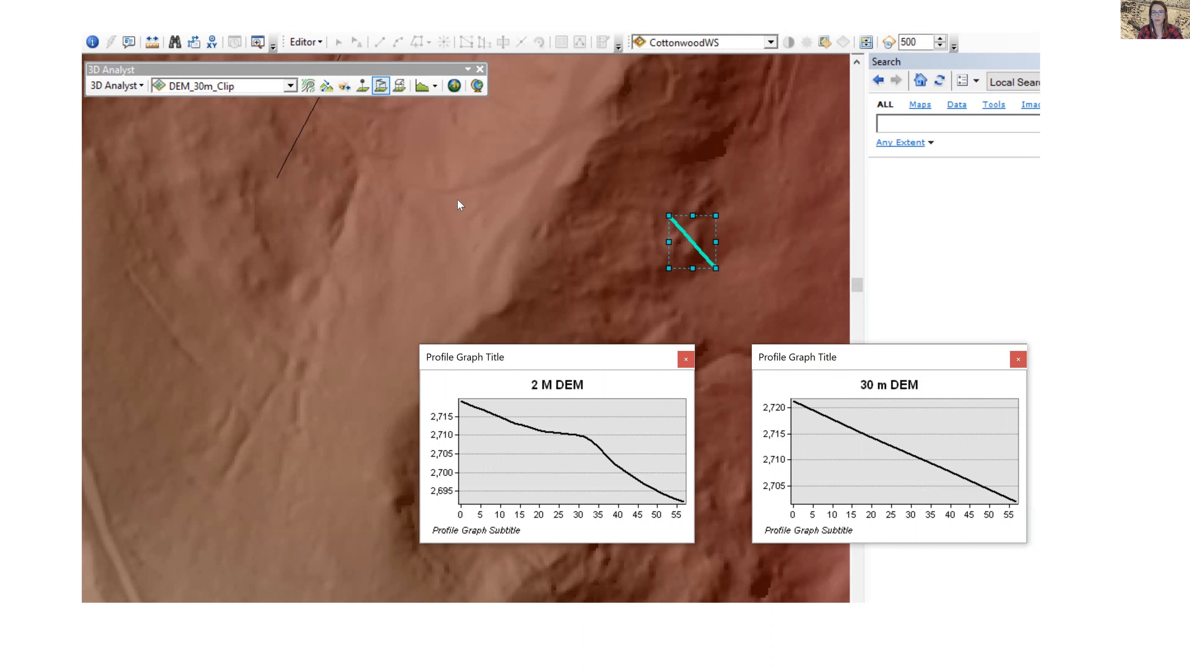
- Advance through the 2 m and 30 m DEM profile slides, end the slide show and switch to the TerrainEx map in ArcMap
left_click(512, 424)
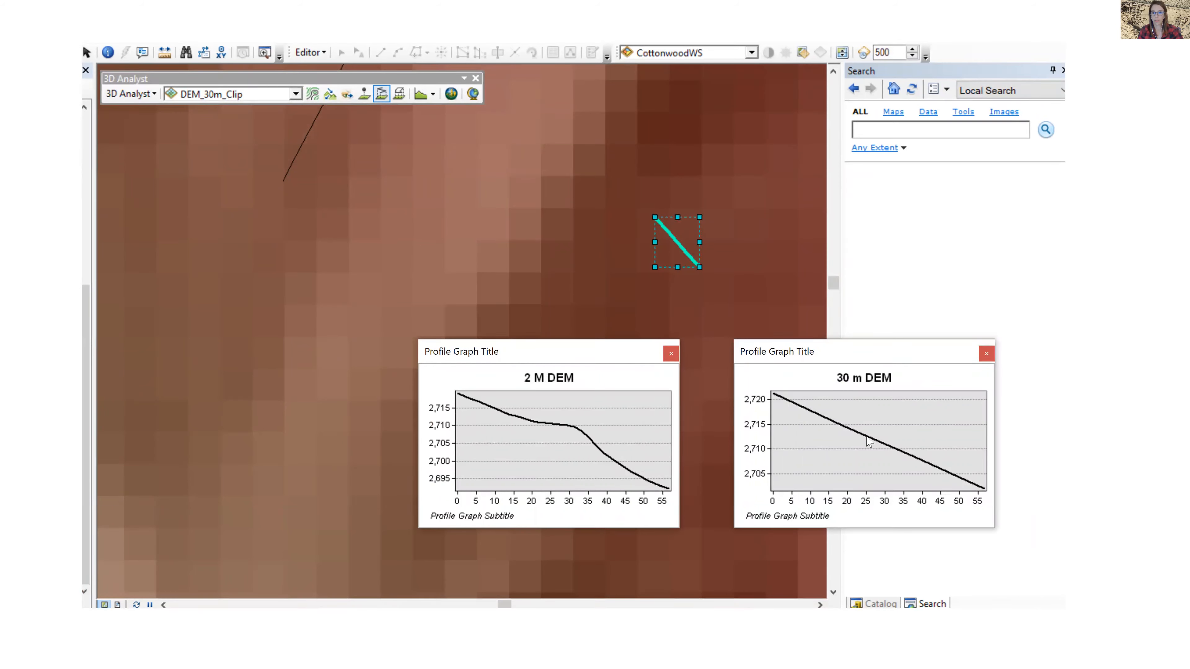
left_click(673, 199)
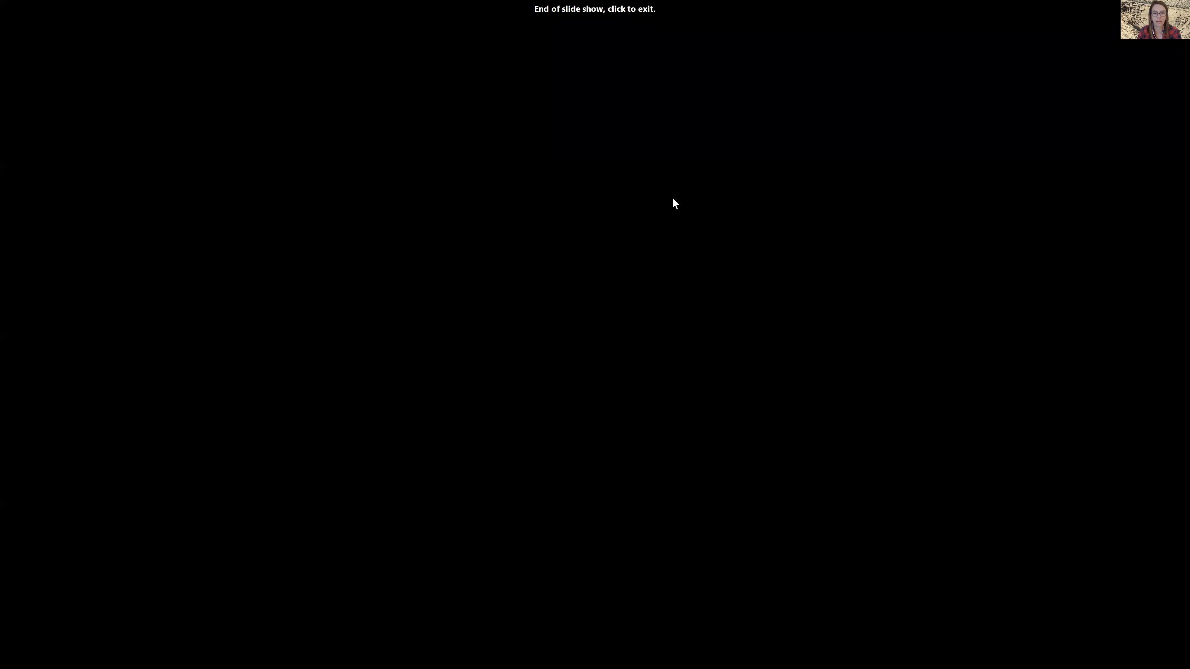
left_click(497, 291)
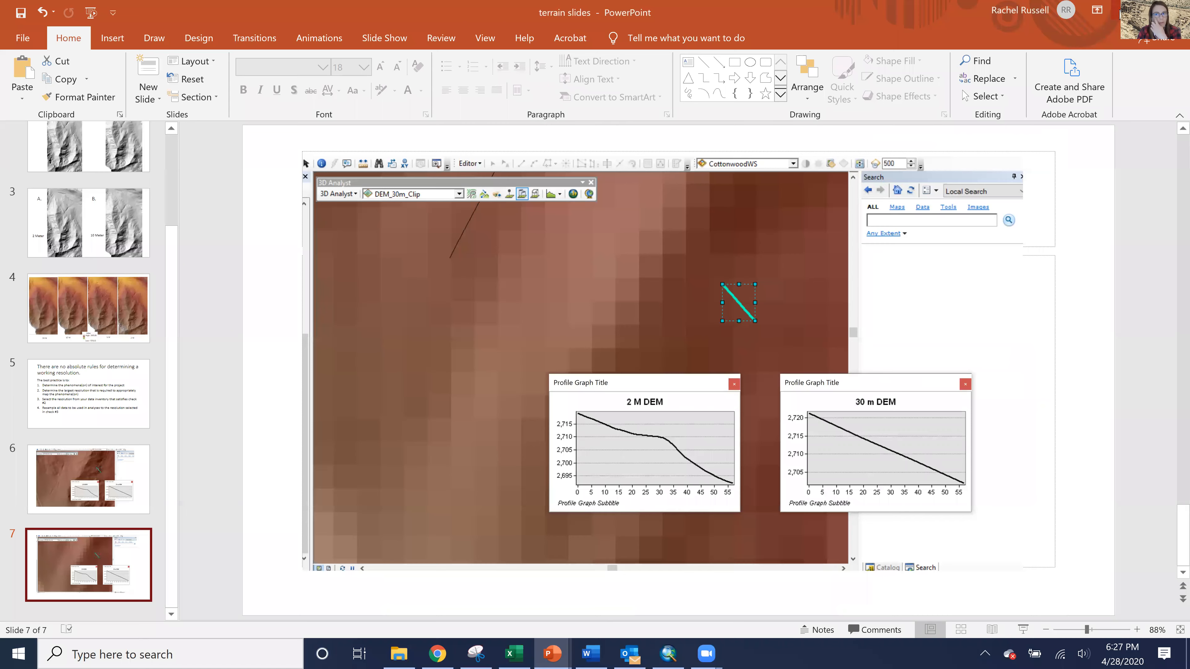
left_click(1117, 15)
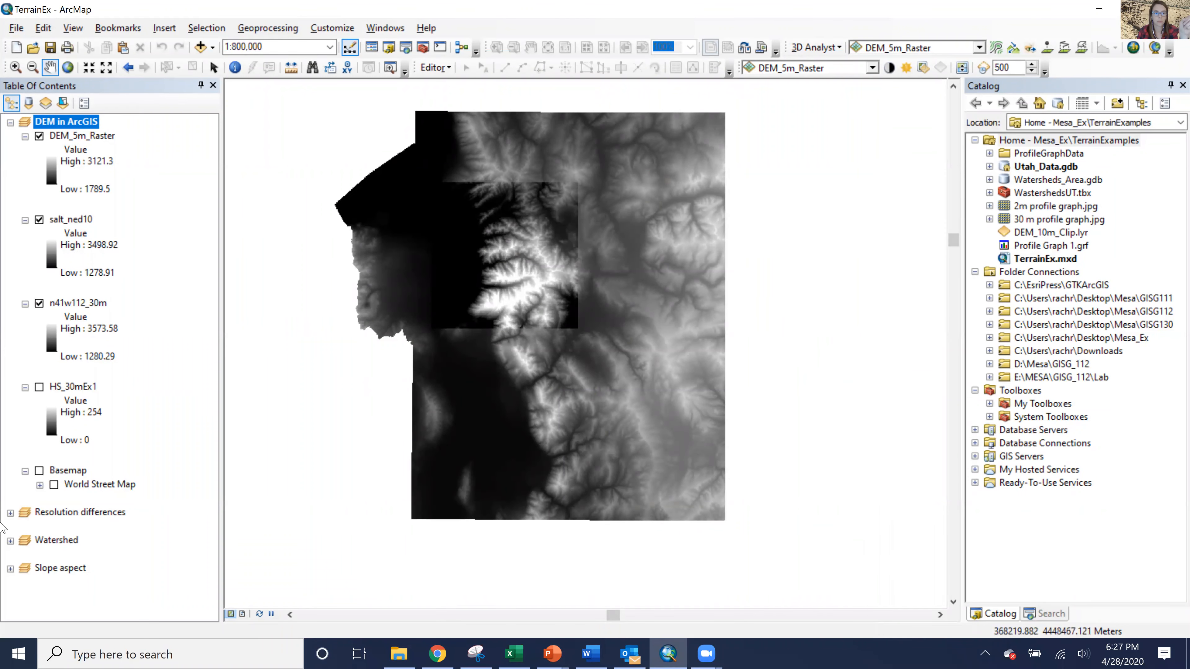
- Expand the Resolution differences data frame and make it the active one
left_click(10, 513)
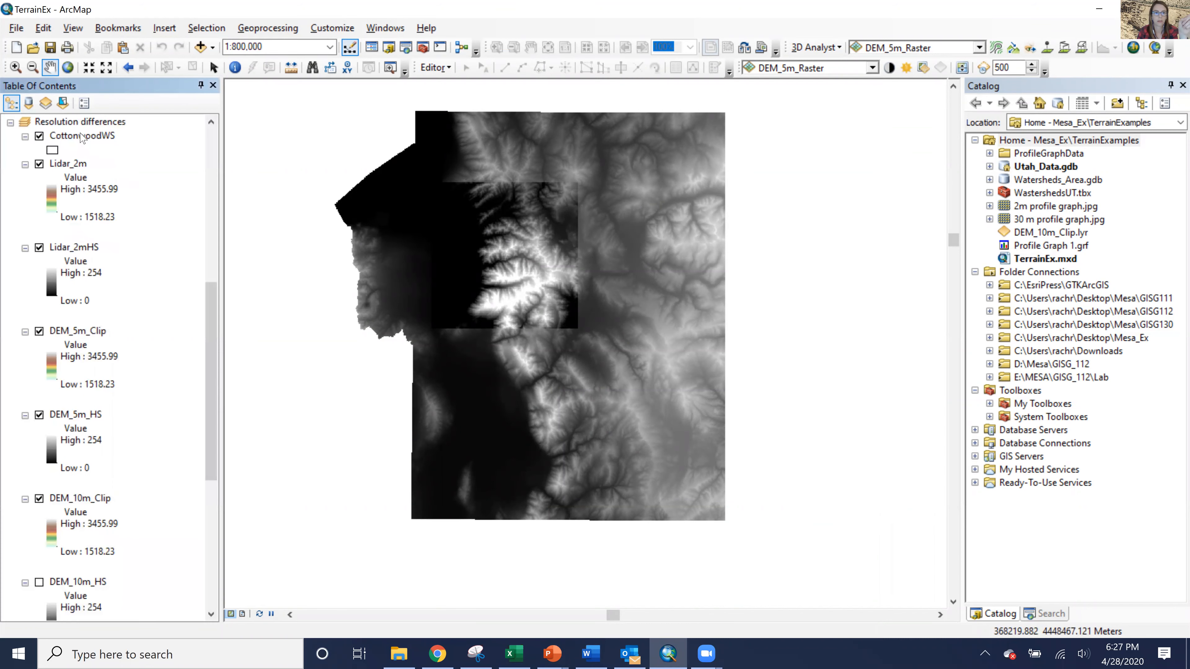
right_click(90, 123)
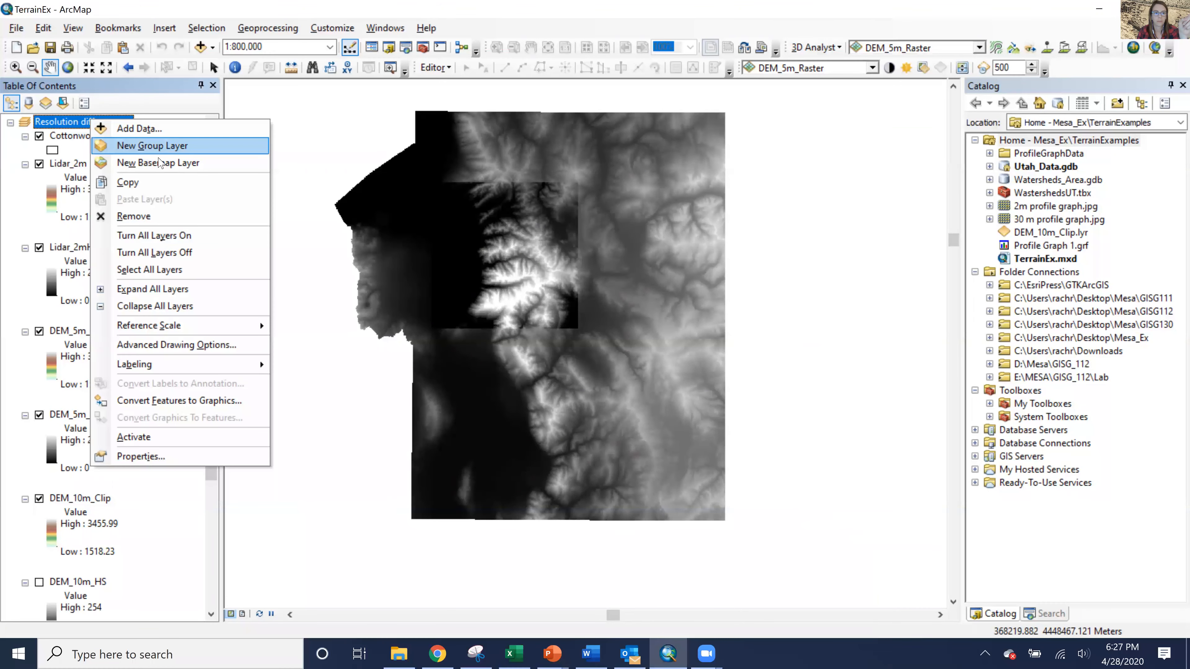
left_click(157, 443)
- Turn off the Lidar_2mHS, DEM_10m_Clip and DEM_30m_Clip layers and enable the Swipe Layer tool over the lidar strip
left_click(16, 68)
left_click_drag(656, 293, 935, 504)
left_click(38, 248)
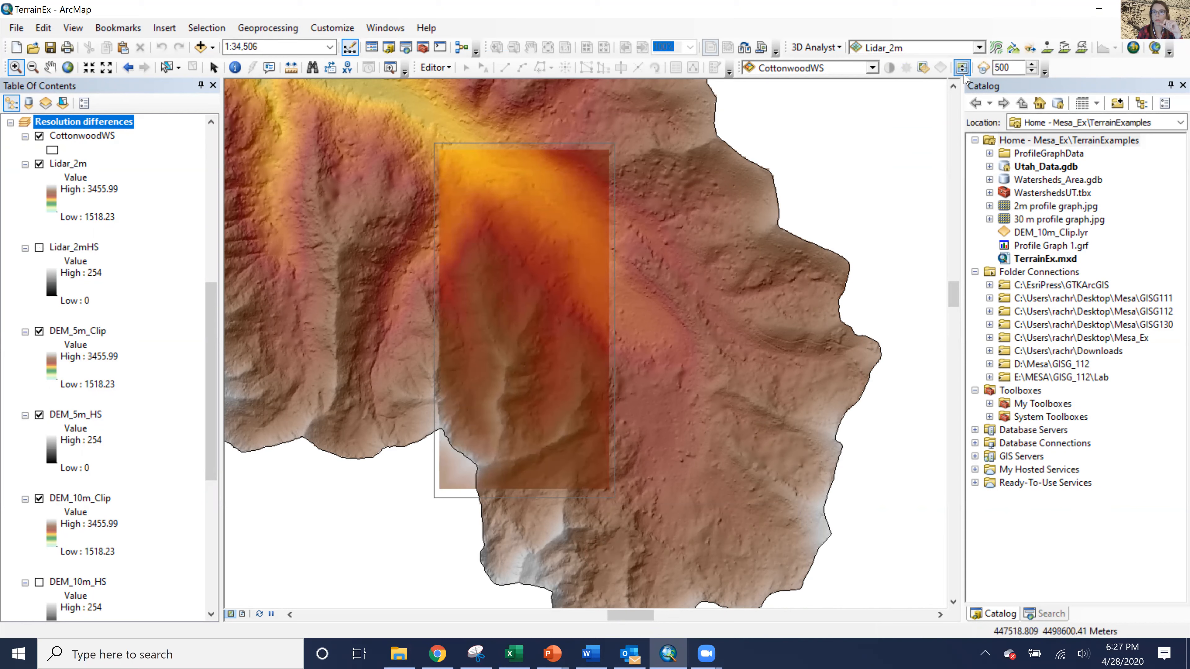
left_click(962, 69)
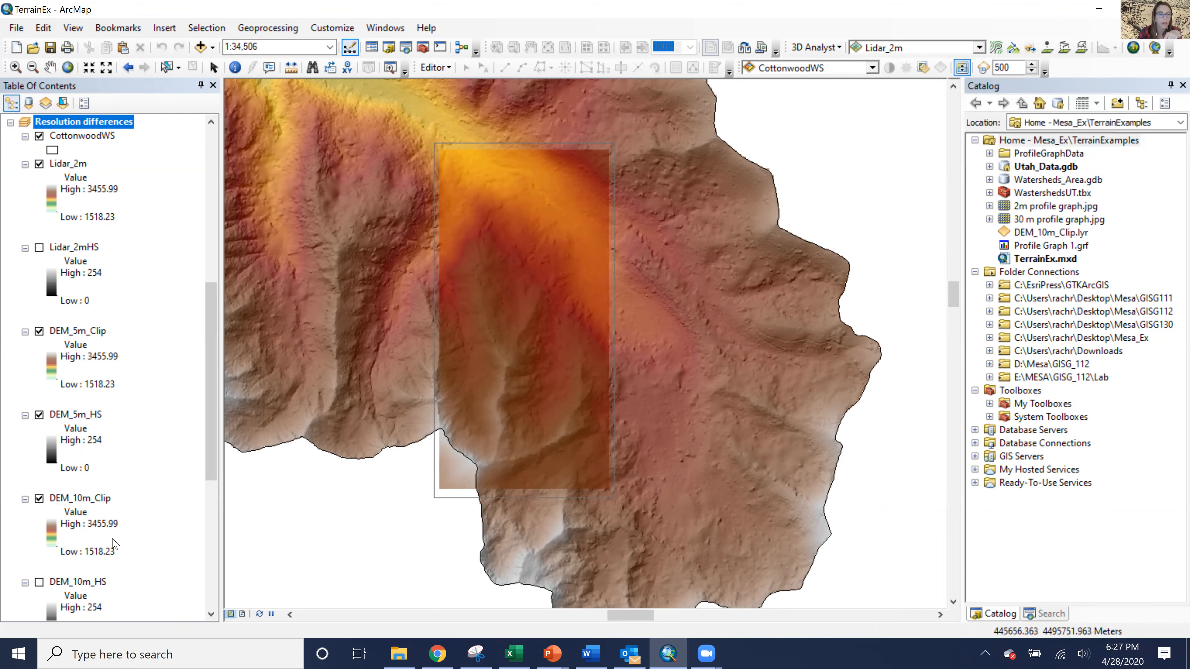
left_click(40, 499)
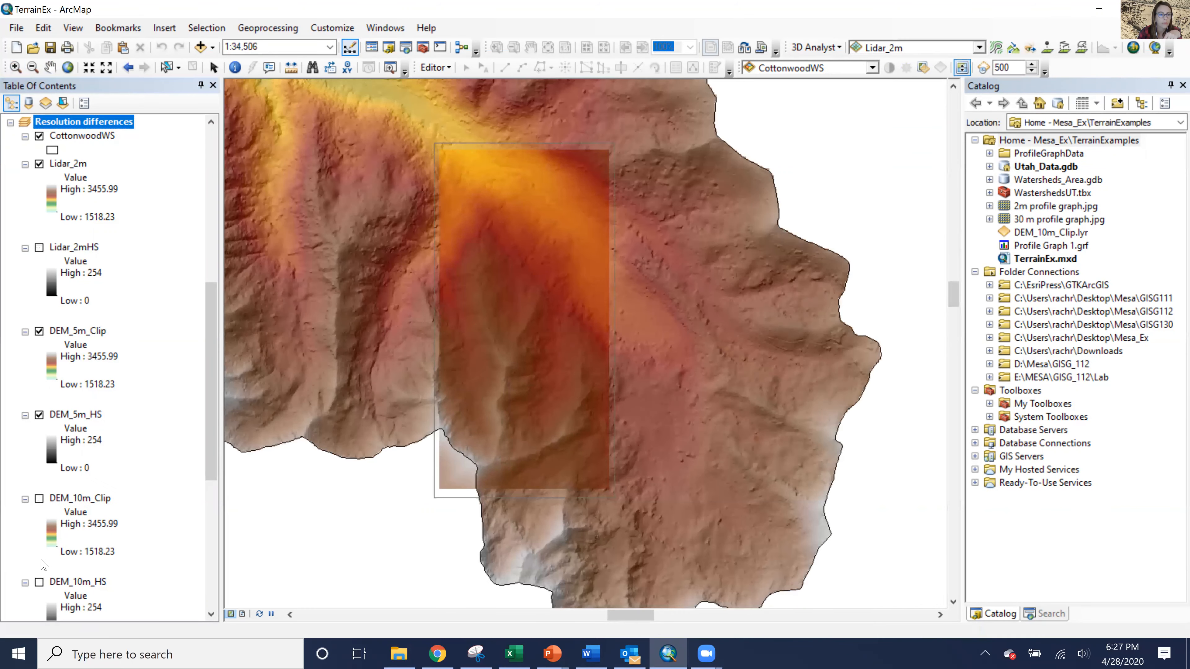
scroll(48, 547, "down", 3)
left_click(39, 542)
scroll(465, 247, "up", 4)
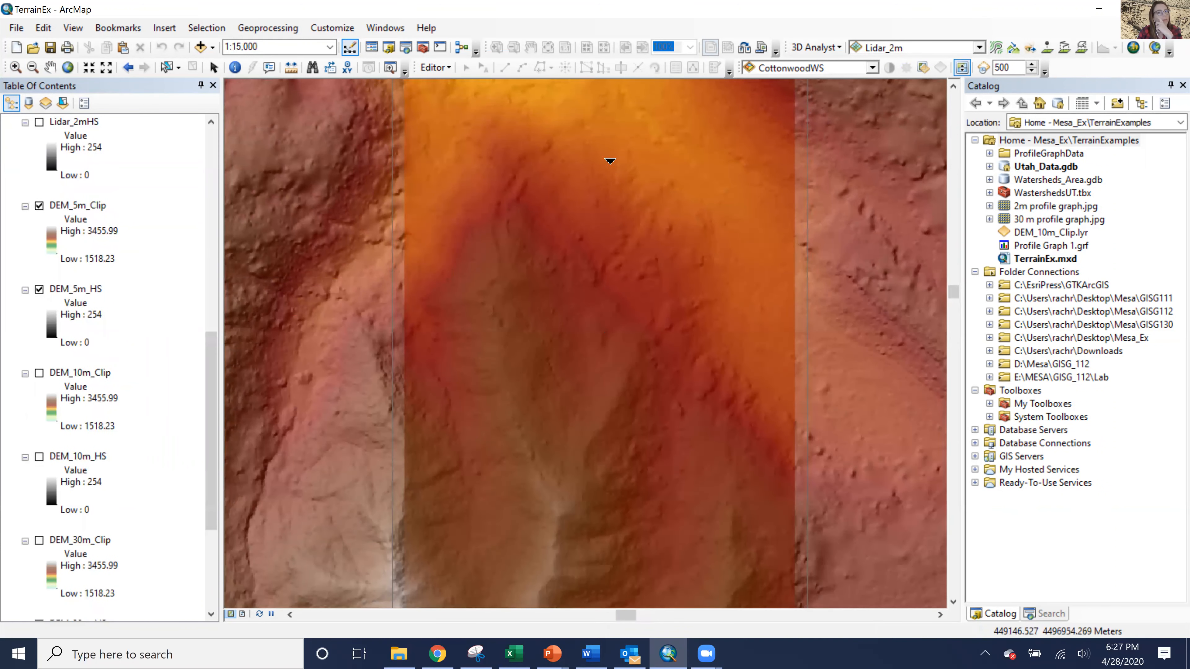
- Set Lidar_2m as the swipe layer and swipe it away to compare it with the 5 m DEM beneath
scroll(138, 216, "up", 3)
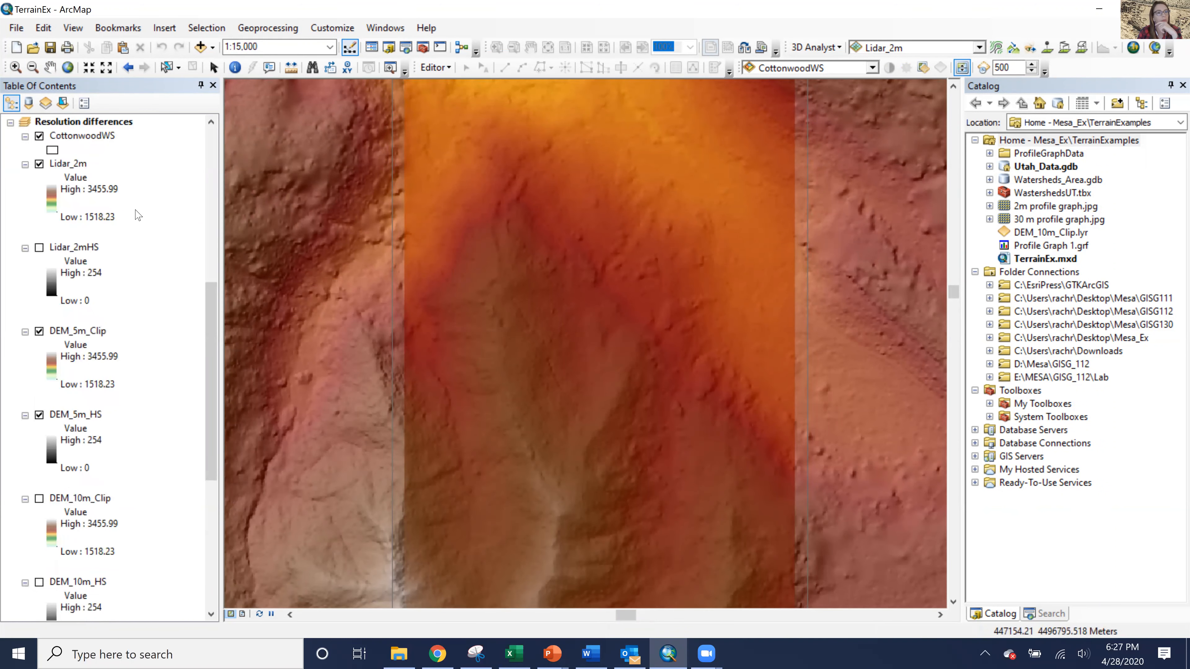
left_click(67, 163)
left_click(872, 68)
left_click(782, 98)
left_click_drag(606, 178, 623, 454)
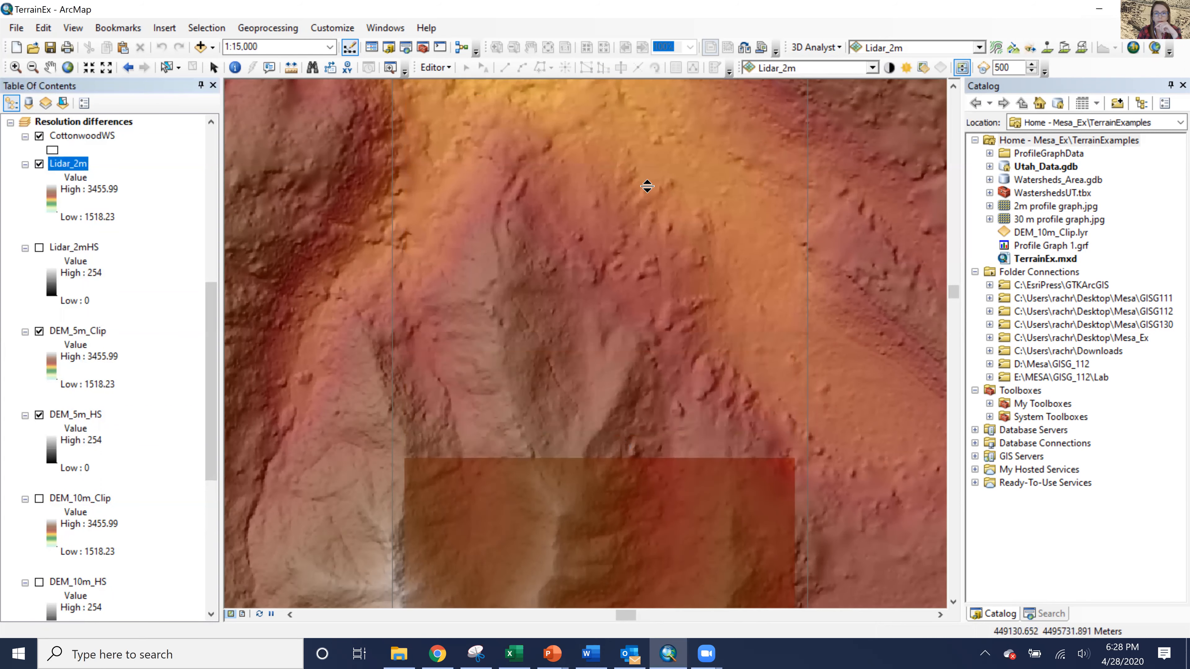
- Turn off Lidar_2m and DEM_5m_Clip and turn on the Lidar_2mHS hillshade
left_click(40, 164)
left_click(40, 247)
left_click(39, 332)
- Set Lidar_2mHS as the swipe layer and swipe it to compare terrain detail with the 5 m hillshade
left_click(873, 67)
left_click(782, 111)
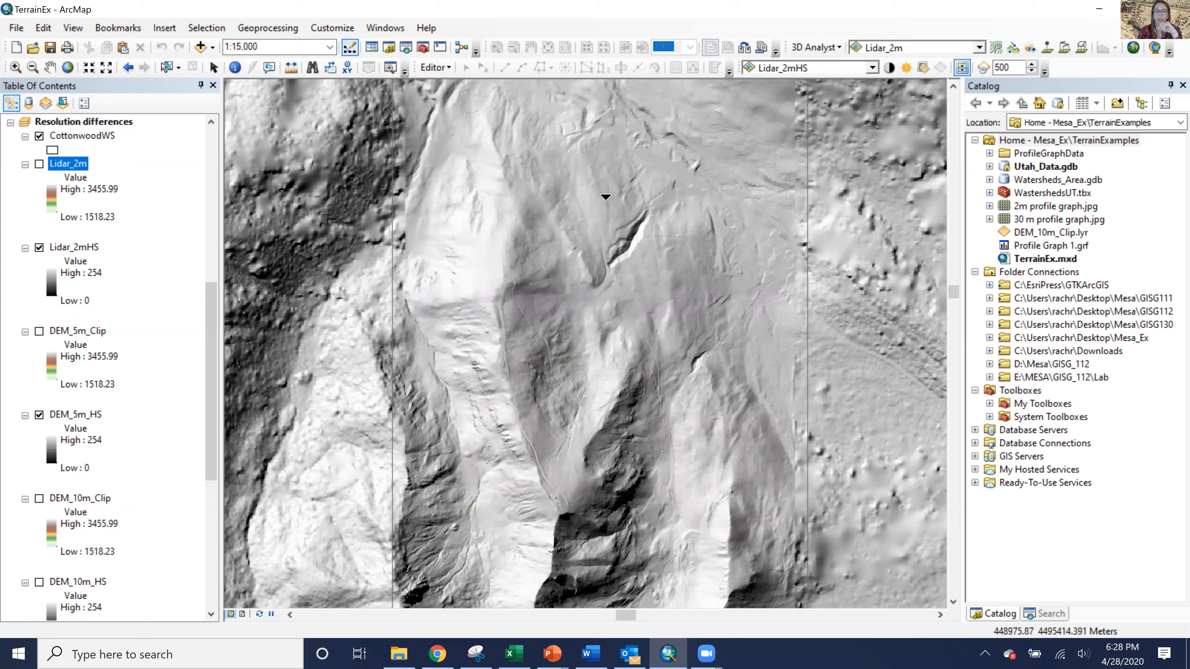
left_click_drag(589, 139, 608, 313)
scroll(754, 231, "up", 1)
left_click_drag(753, 231, 759, 181)
left_click_drag(764, 333, 762, 356)
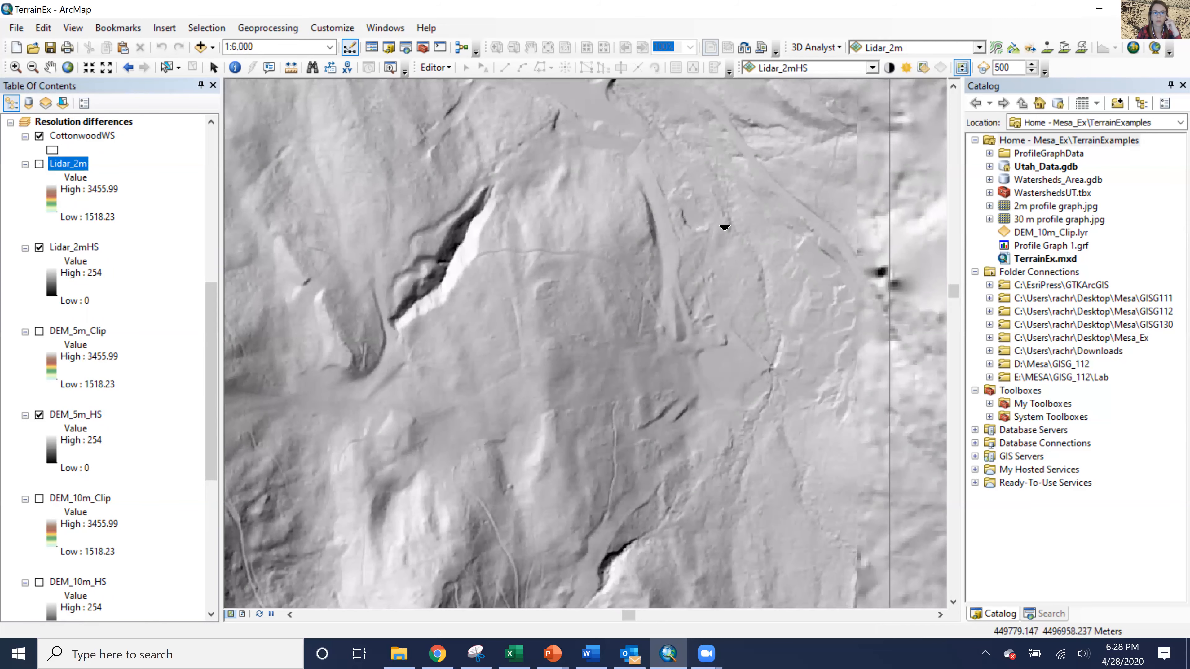
- Turn off DEM_5m_HS and swipe Lidar_2mHS to compare it with the 30 m hillshade beneath
left_click(40, 415)
scroll(42, 422, "down", 5)
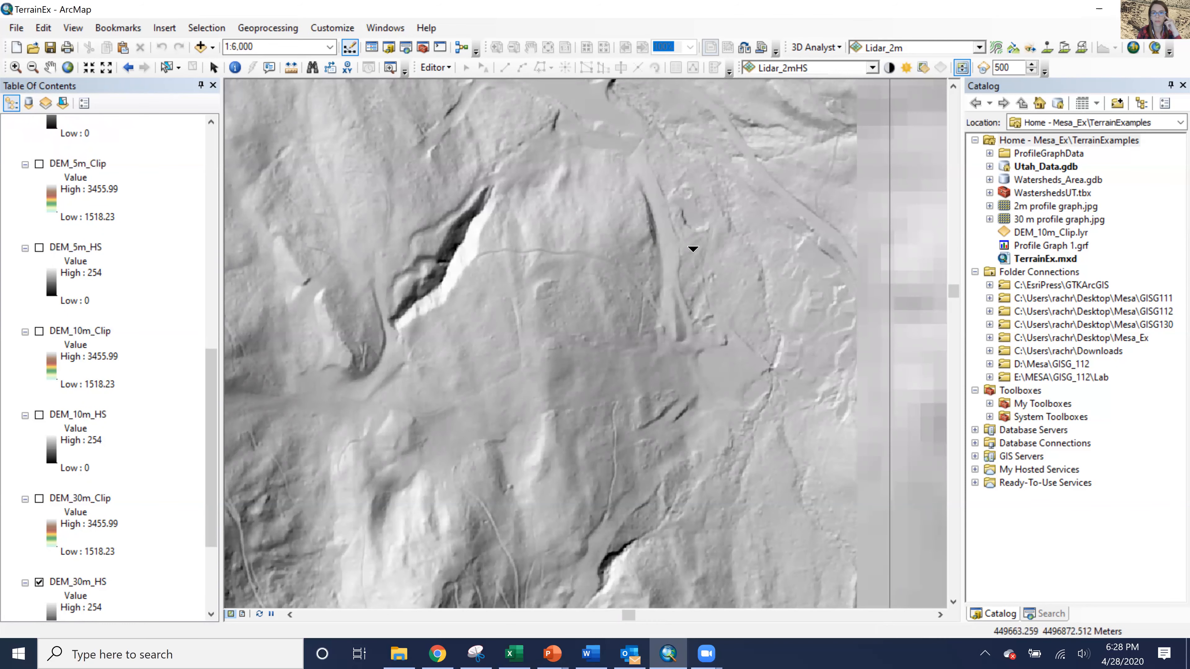
left_click_drag(770, 319, 489, 300)
scroll(488, 301, "down", 2)
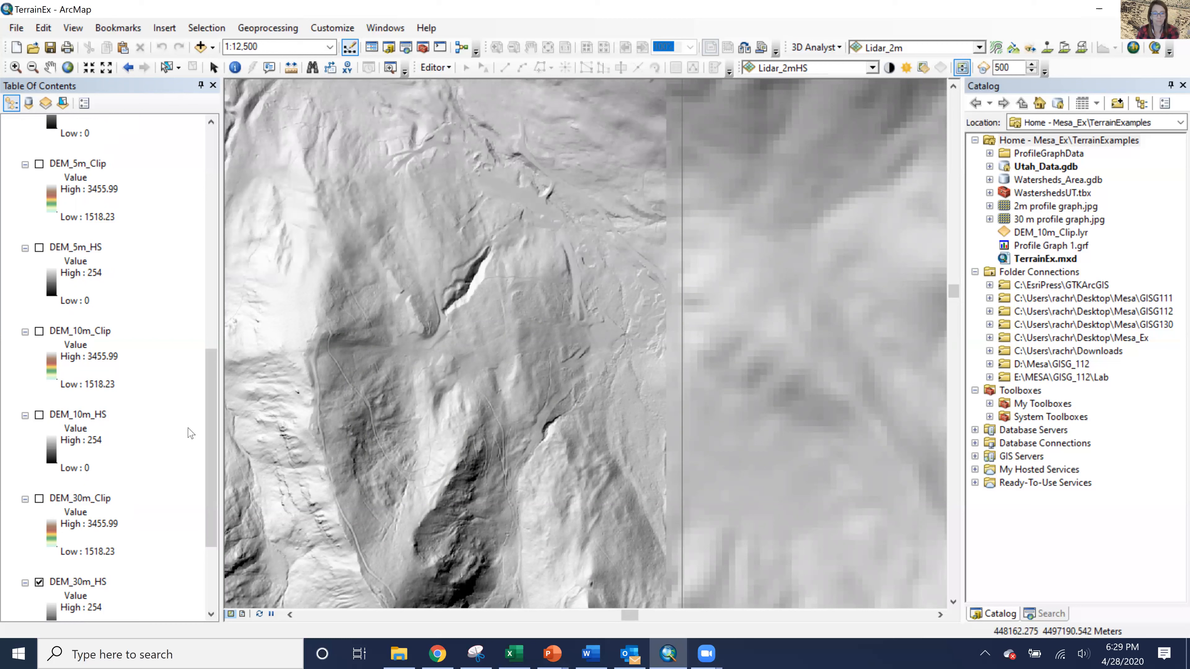
- Activate the DEM in ArcGIS data frame to display its overlapping elevation rasters
scroll(42, 328, "up", 8)
scroll(43, 328, "up", 4)
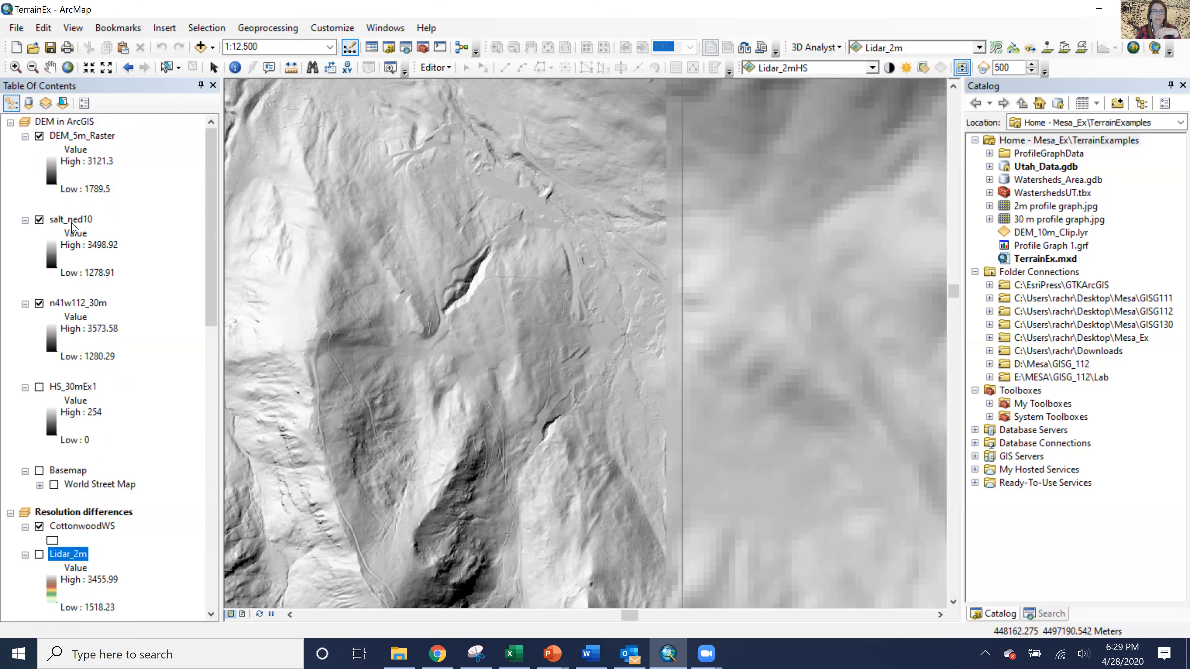
right_click(64, 124)
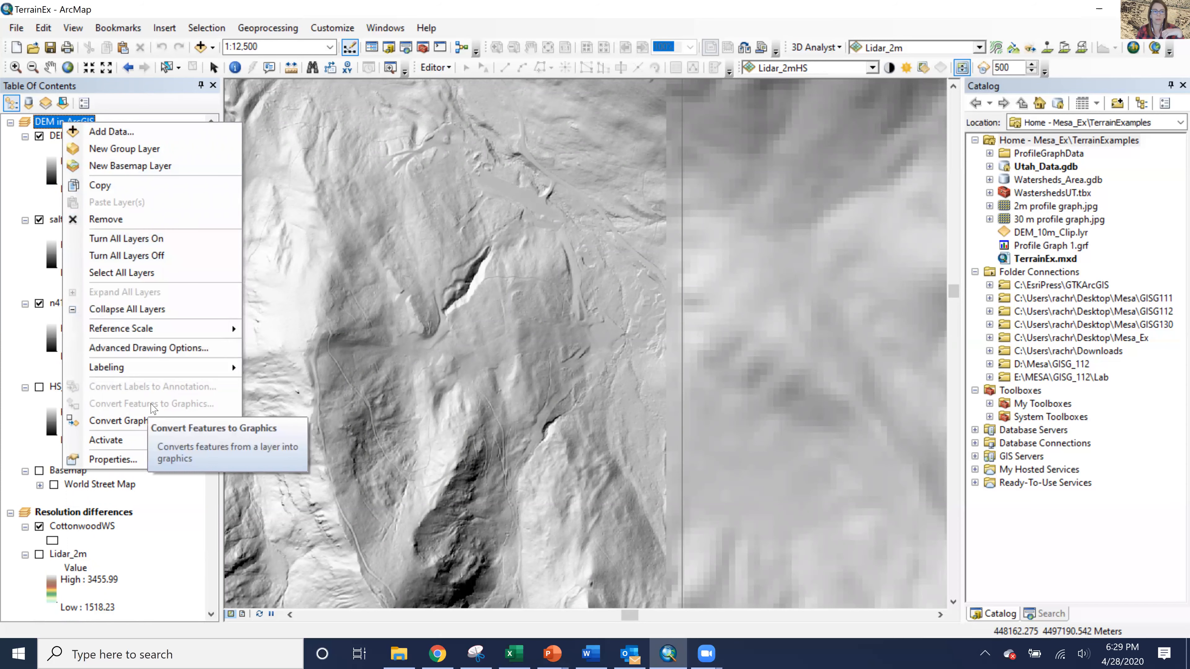
left_click(109, 442)
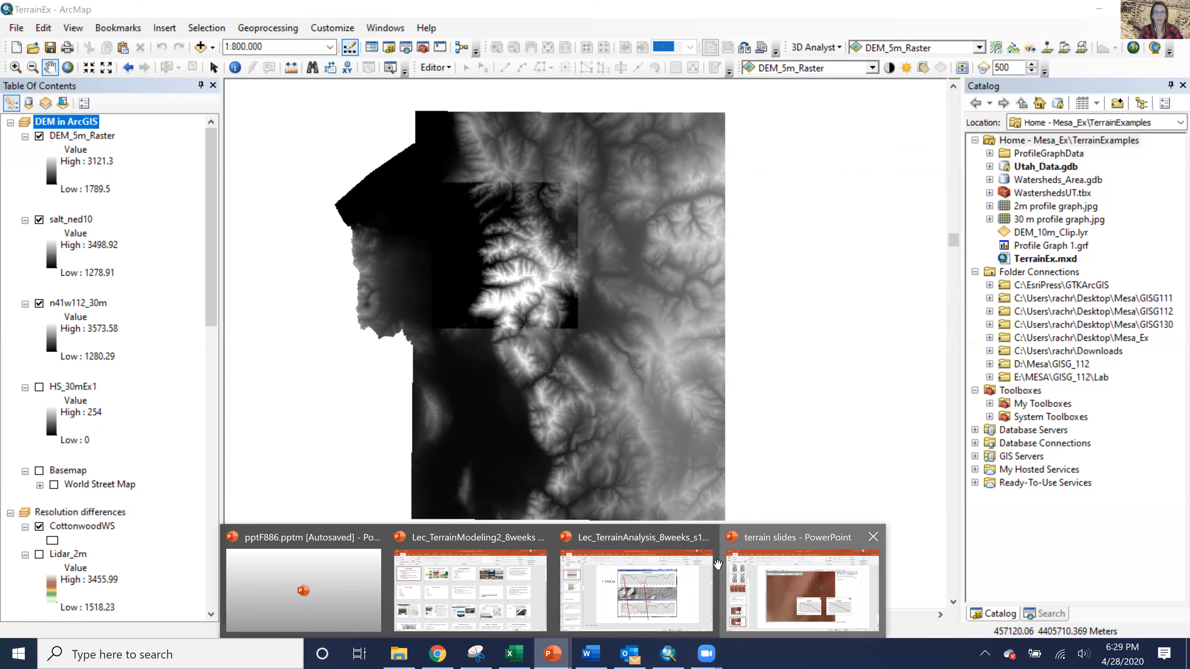
left_click(746, 337)
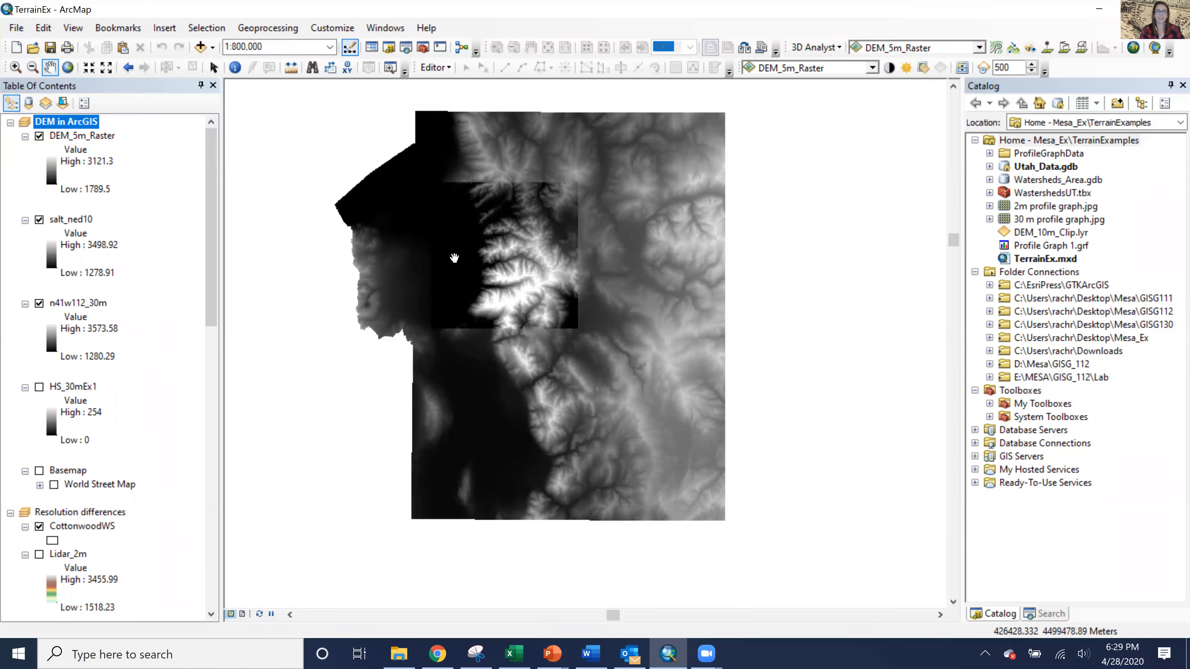
scroll(458, 265, "up", 3)
scroll(459, 269, "up", 3)
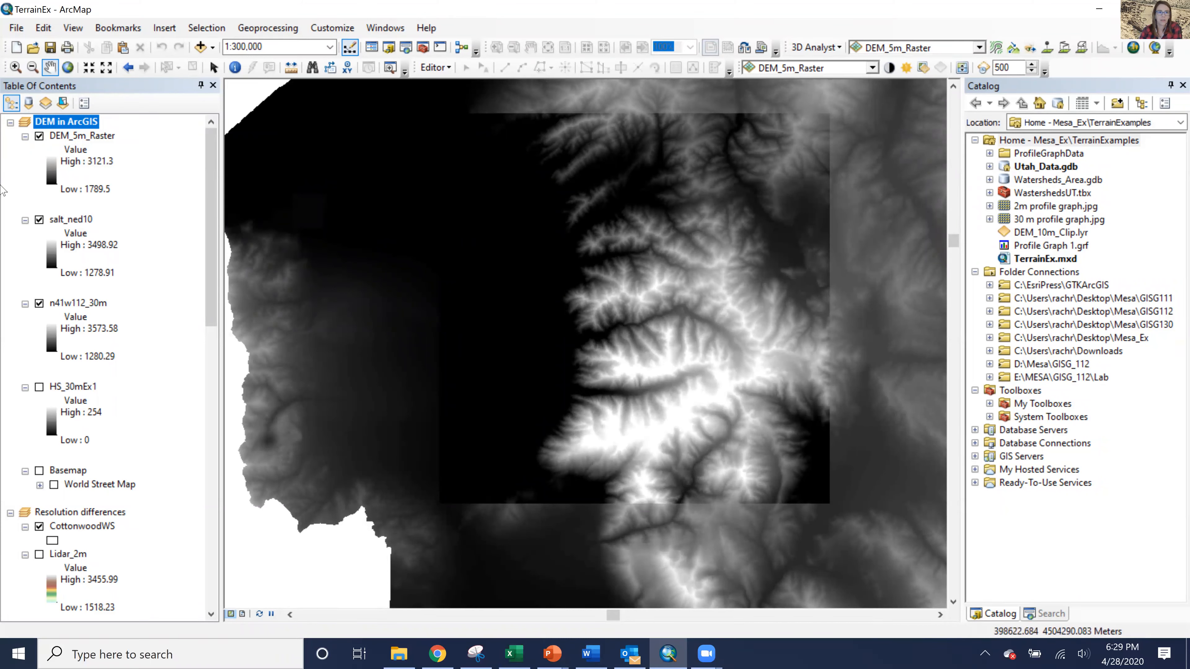
- Check the uncompressed size and the columns and rows in the n41w112_30m layer's source properties, then close them
right_click(100, 304)
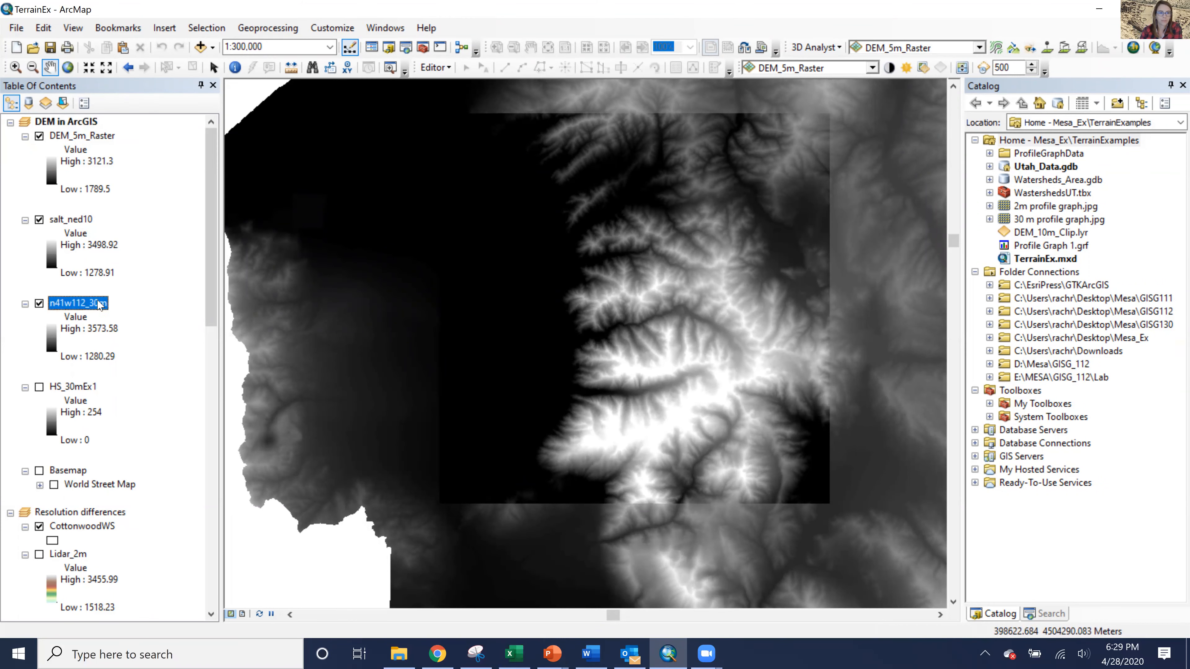
left_click(164, 528)
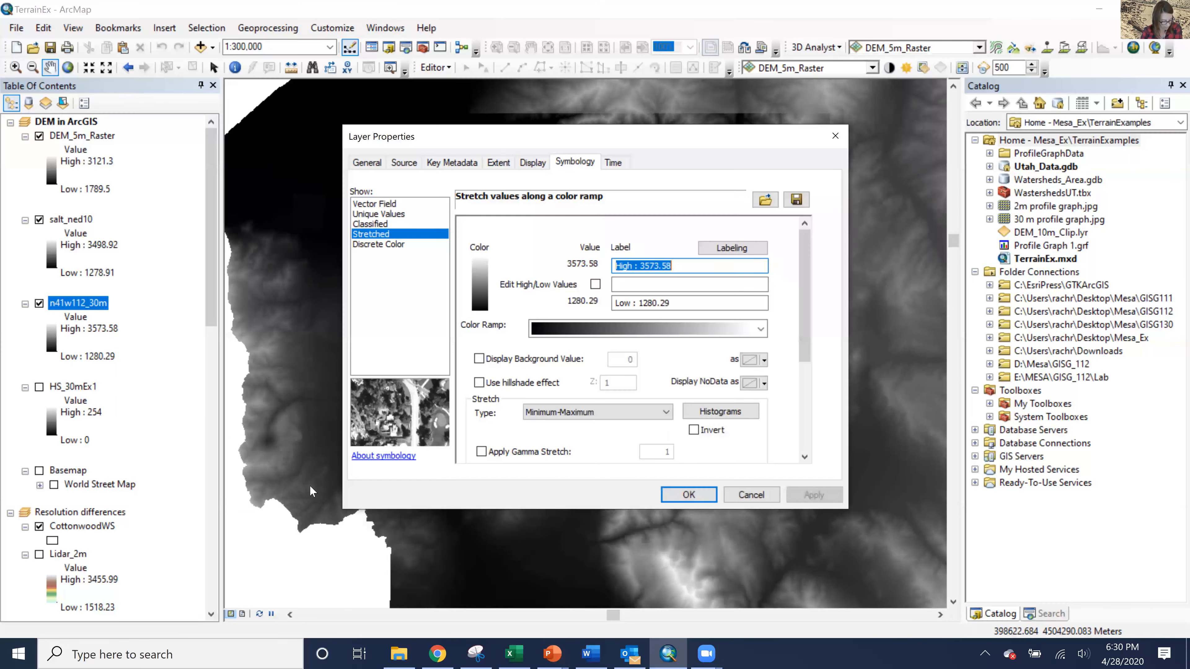
left_click(403, 162)
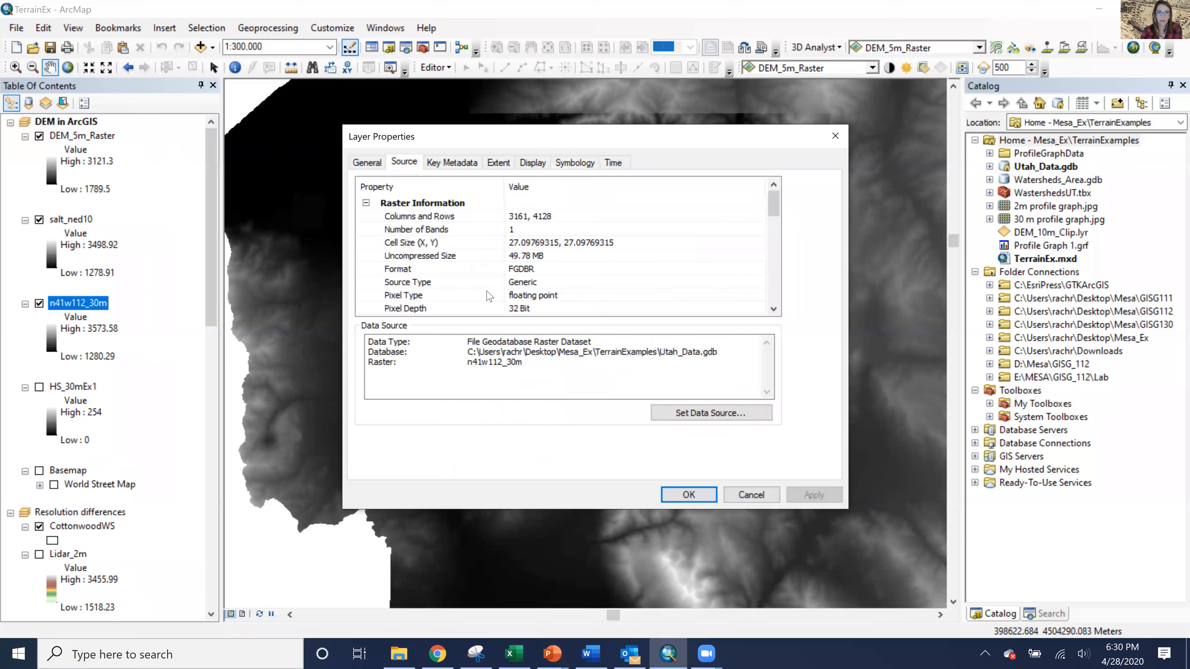
left_click(538, 255)
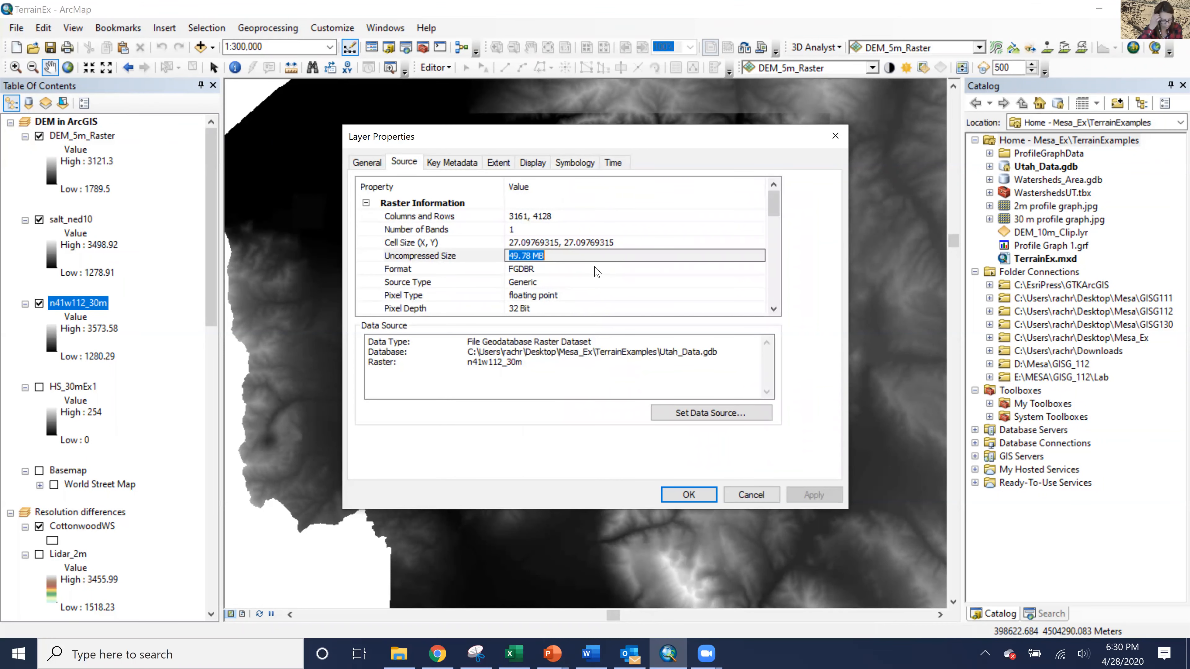
left_click(558, 217)
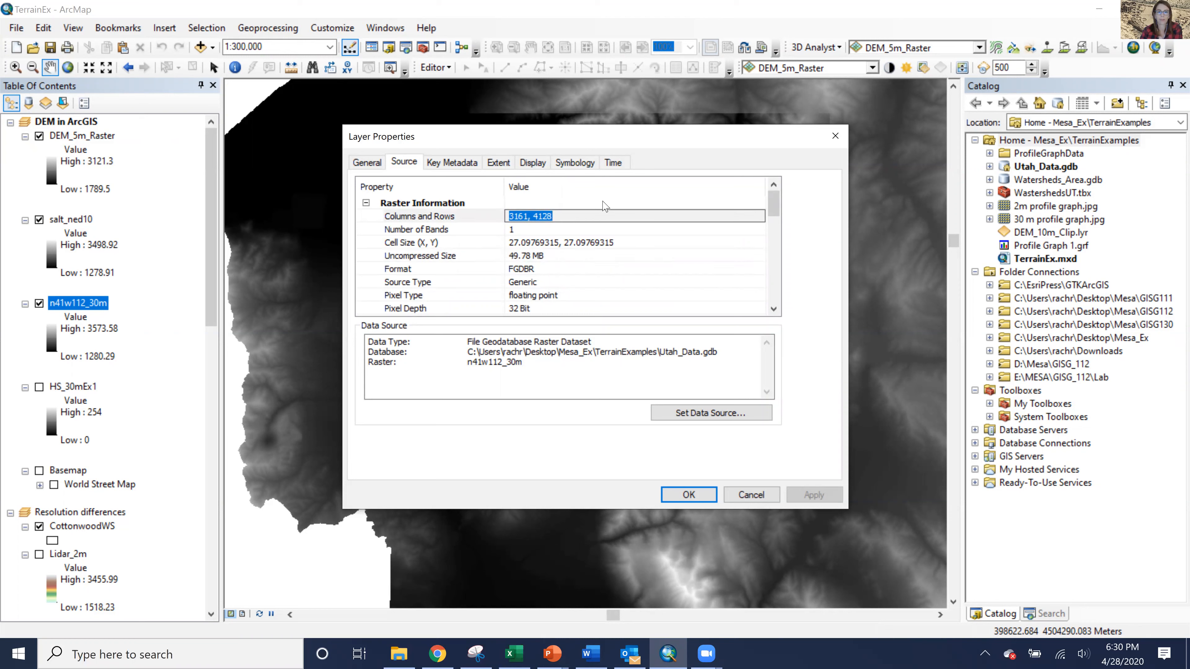
left_click(841, 140)
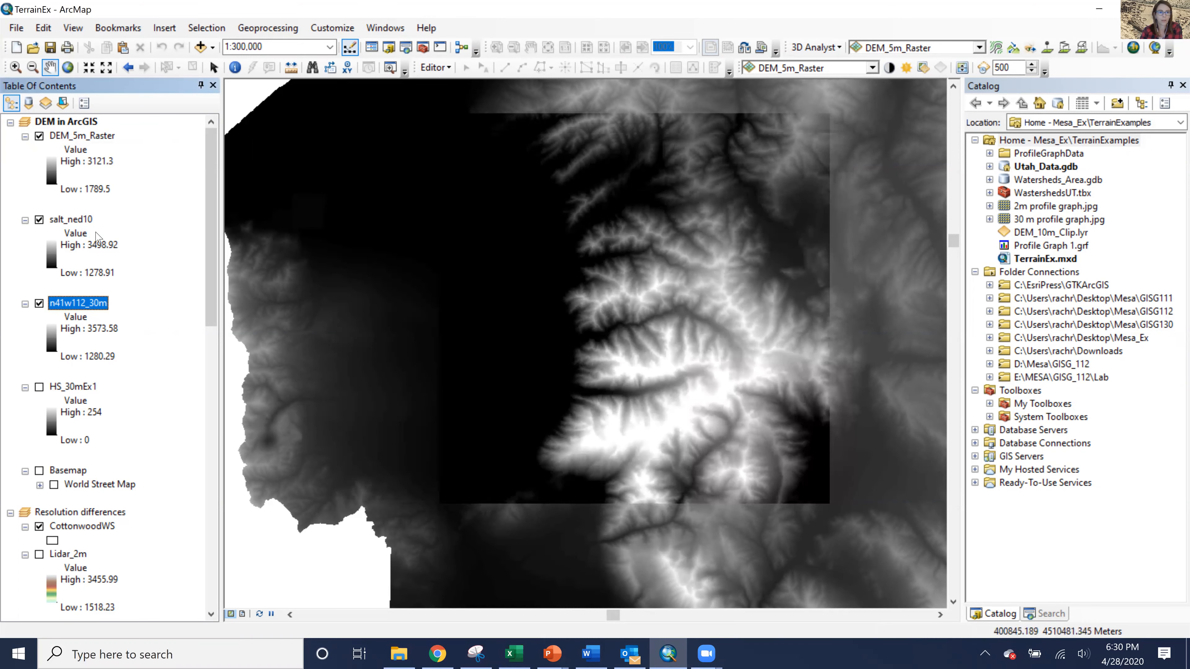
- Check the cell size and the columns and rows in the salt_ned10 layer's source properties, then close them
right_click(86, 219)
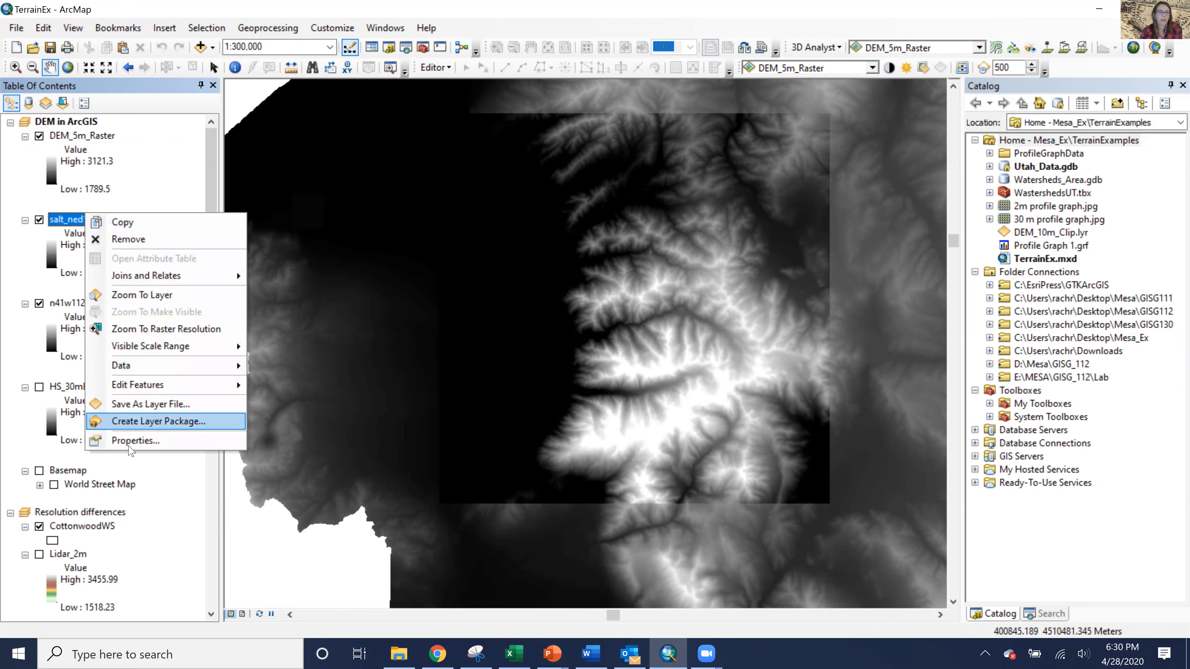
left_click(134, 440)
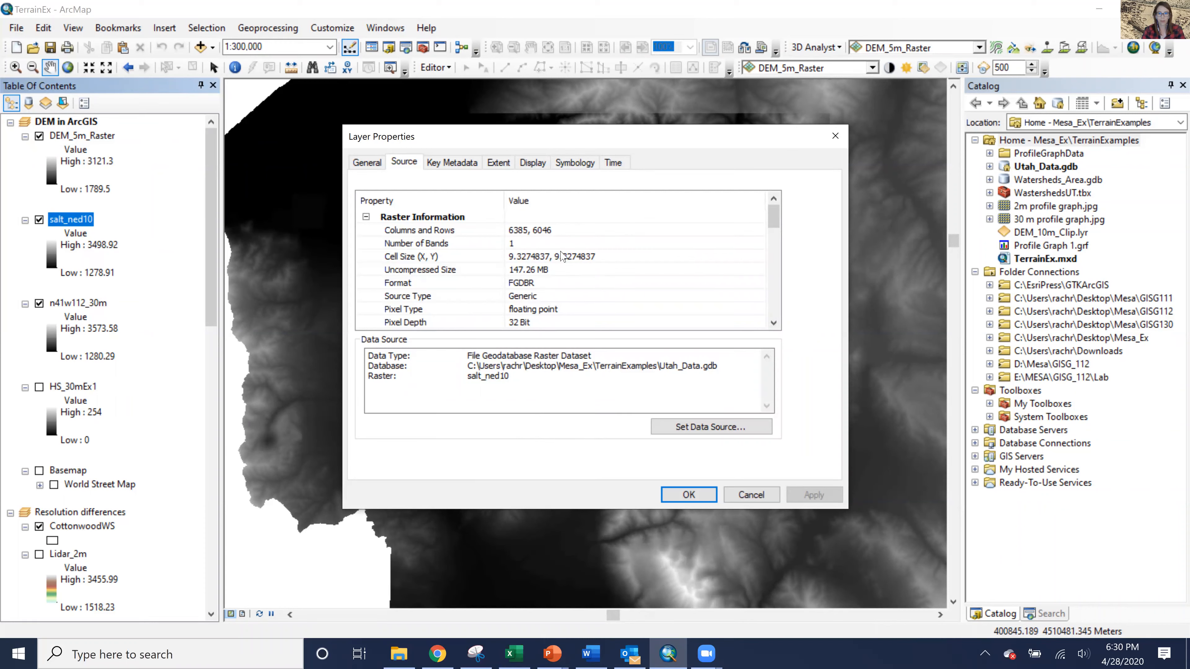
left_click(535, 231)
left_click(832, 134)
- Check the uncompressed size and the columns and rows in the DEM_5m_Raster layer's source properties, then close them
right_click(70, 136)
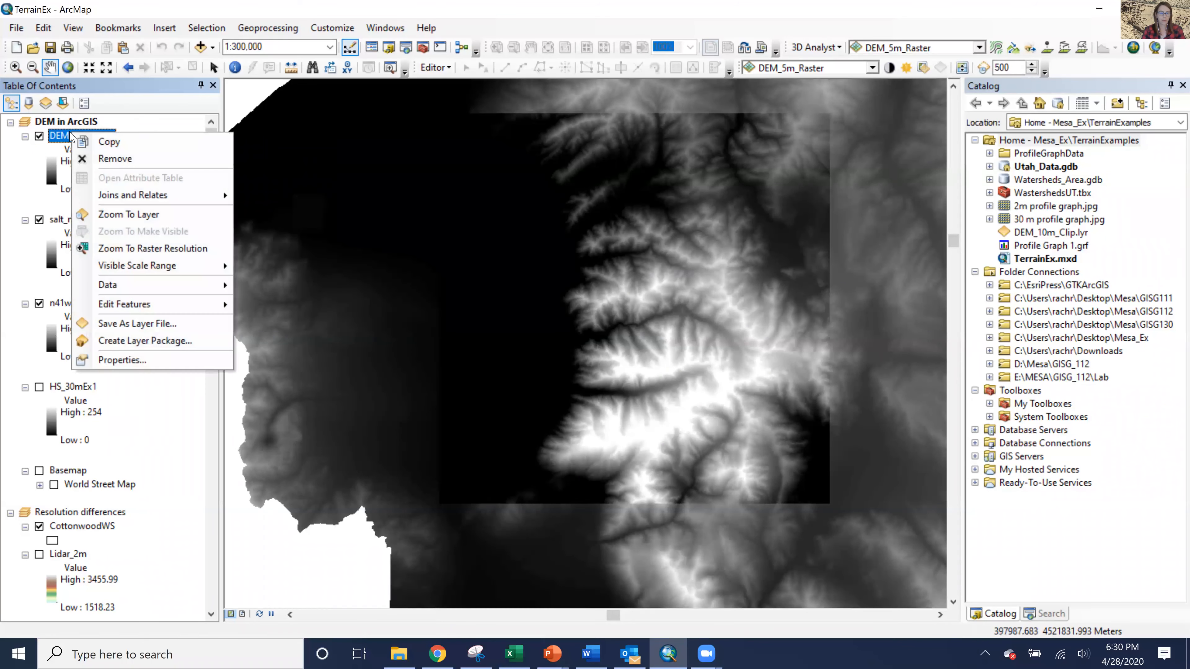
left_click(119, 360)
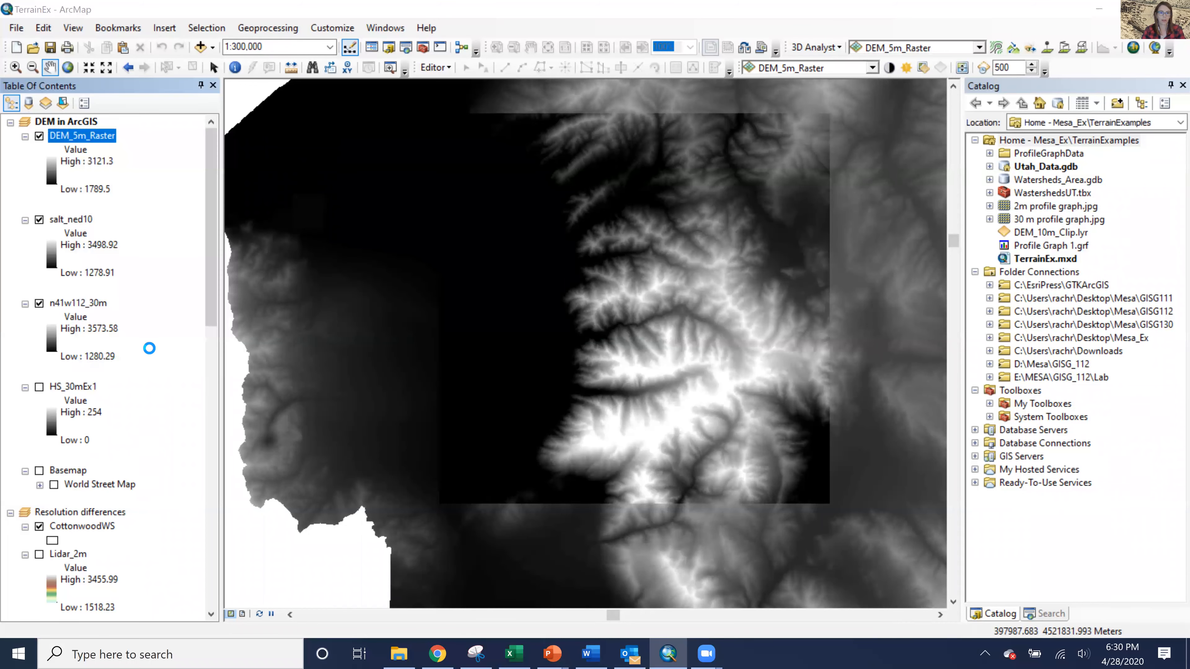
left_click(558, 273)
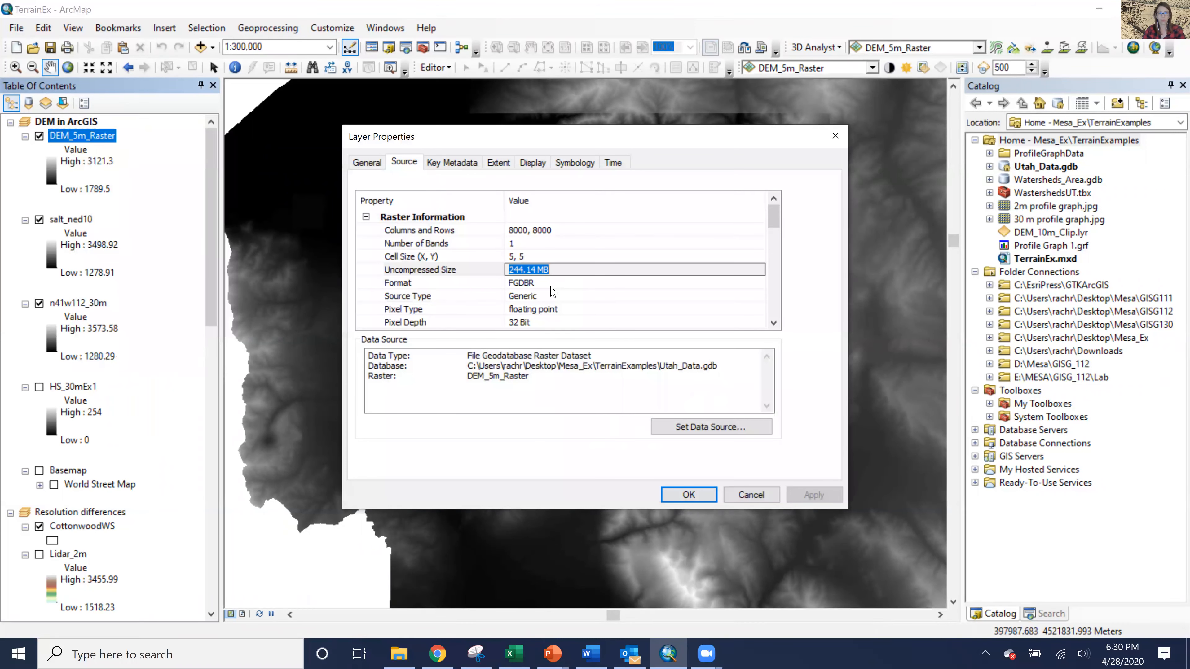
left_click(565, 233)
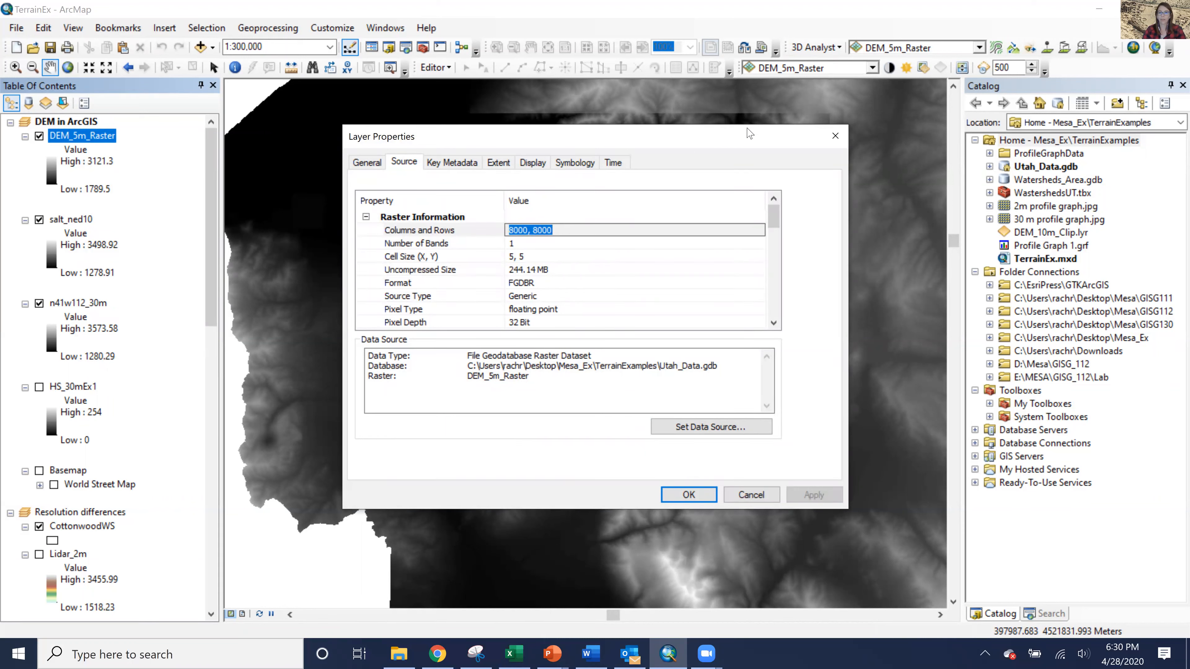
left_click(834, 137)
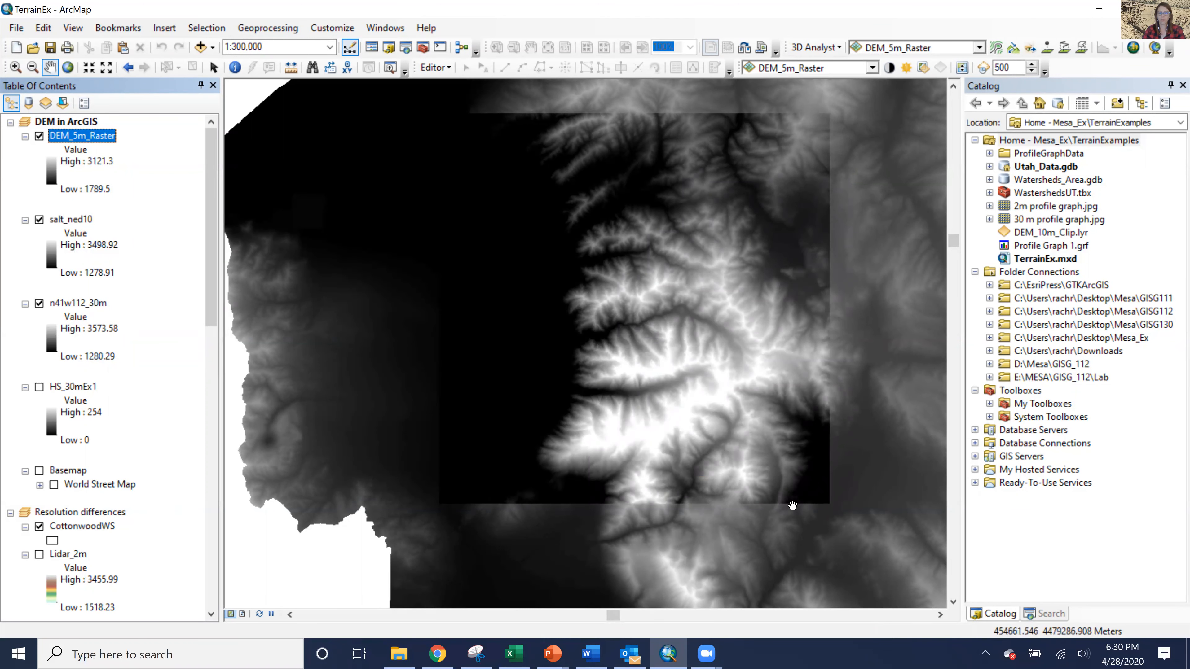
- Turn off the salt_ned10 layer
left_click(39, 219)
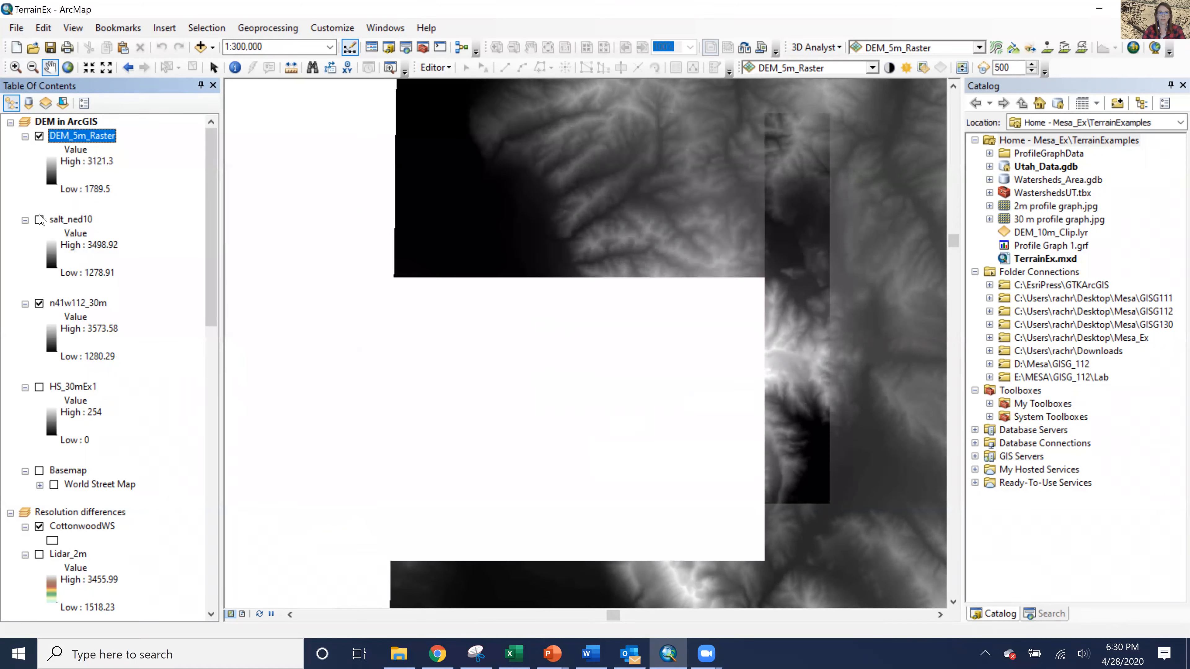
- Compare raster extents by toggling the n41w112_30m layer off and on and turning the salt_ned10 layer back on
left_click(39, 304)
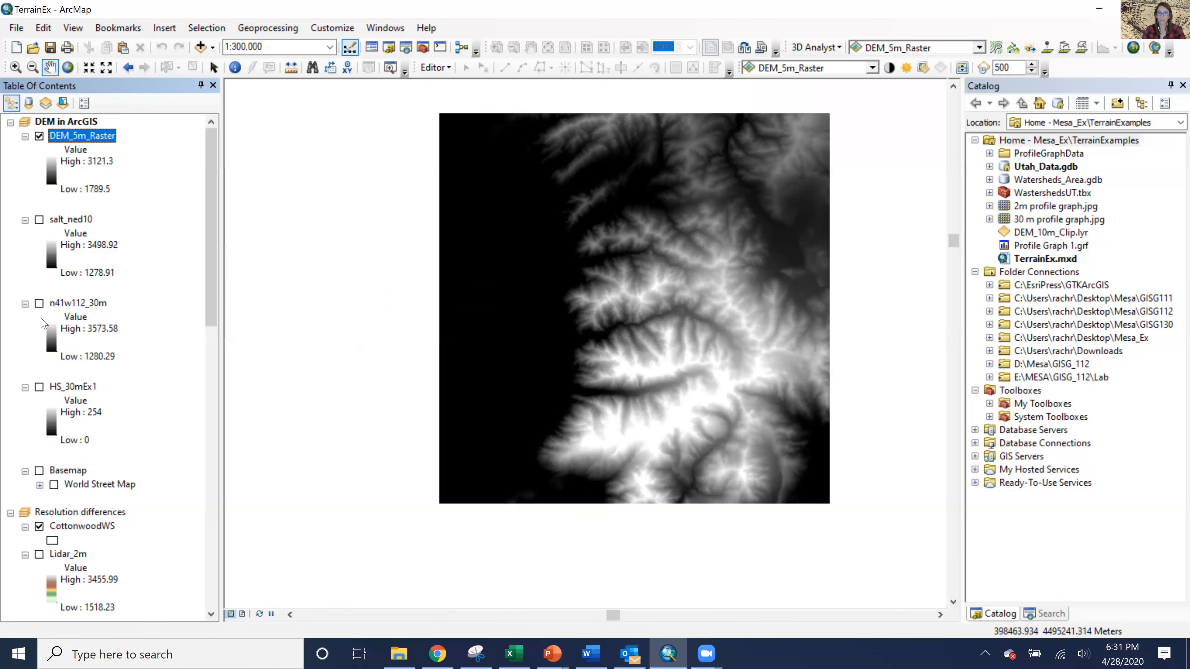
left_click(41, 305)
left_click(40, 303)
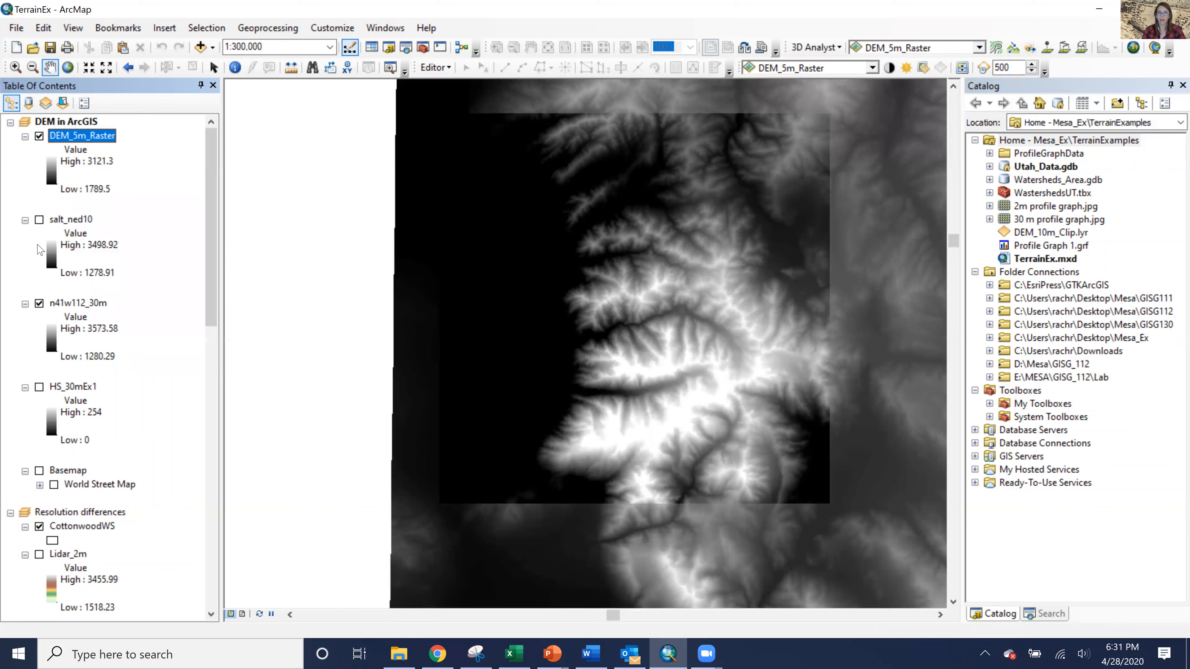
left_click(40, 220)
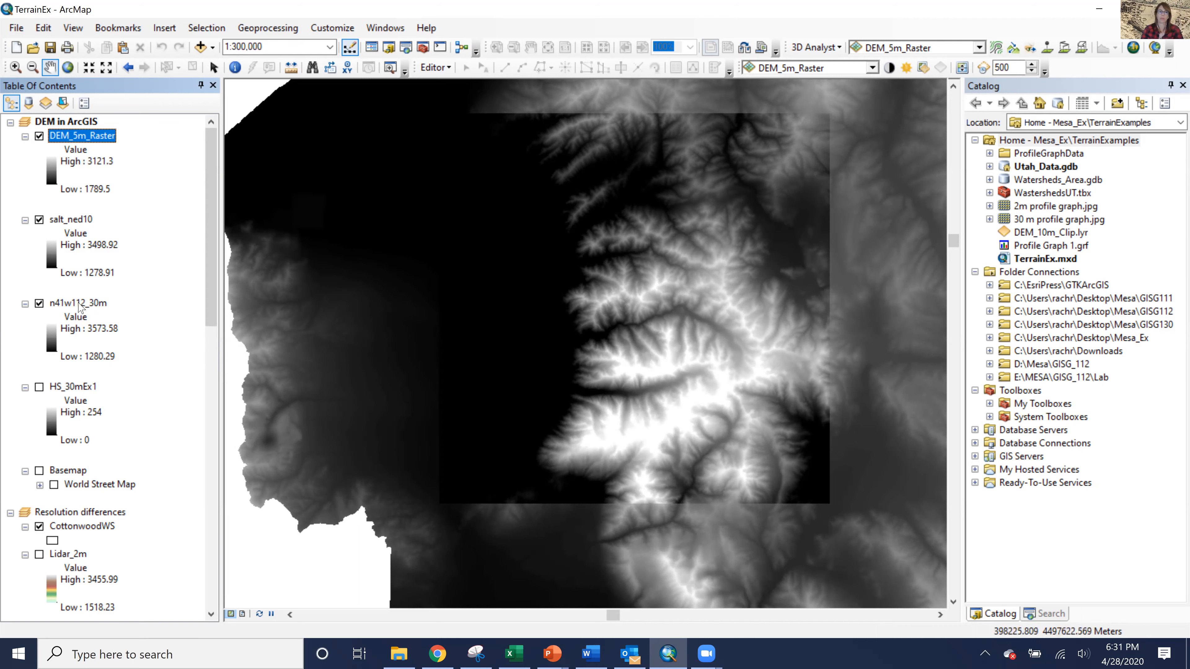
- Turn off the DEM_5m_Raster and salt_ned10 layers so only the n41w112_30m raster is displayed
scroll(653, 349, "up", 4)
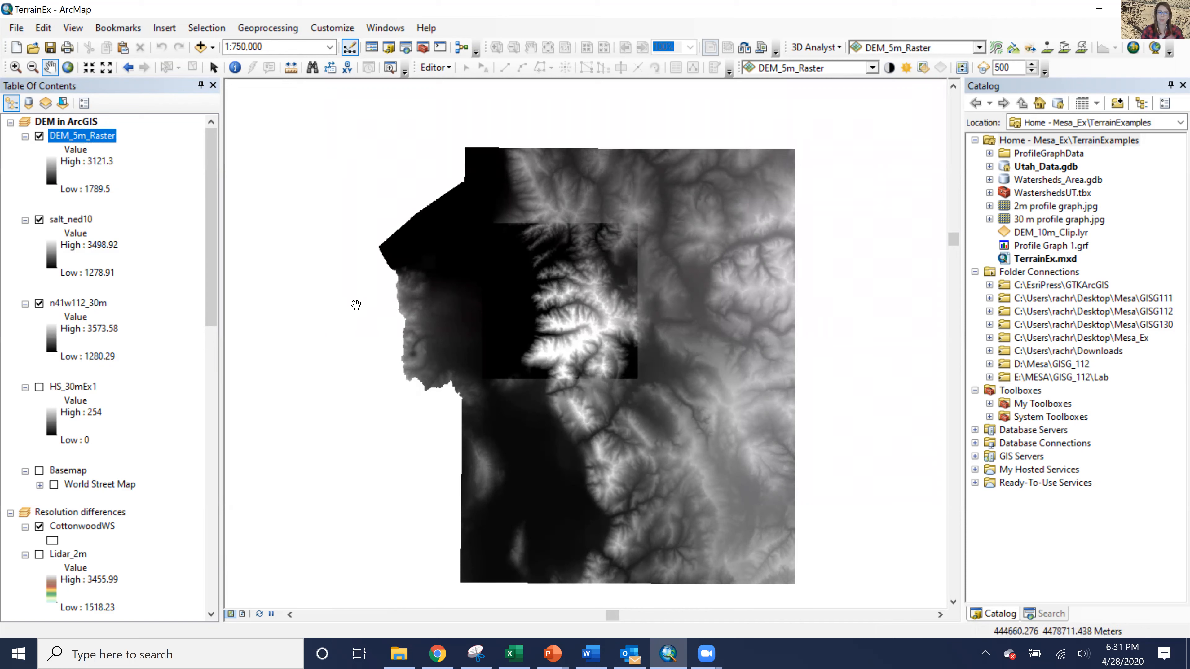
left_click(38, 136)
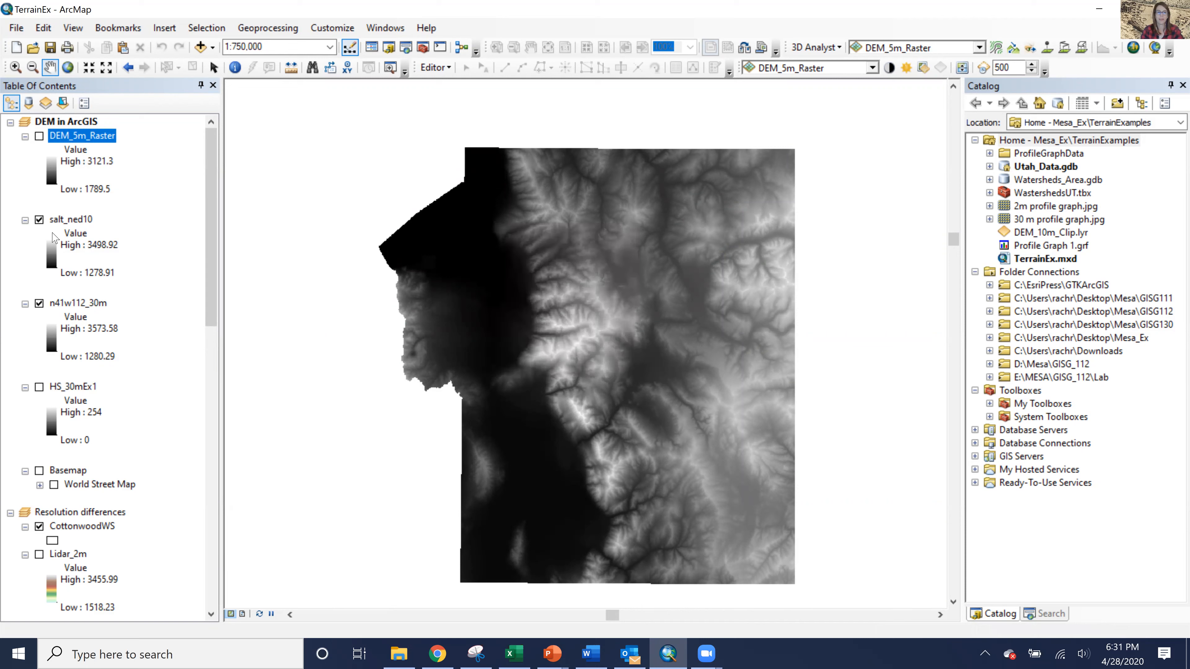
left_click(39, 220)
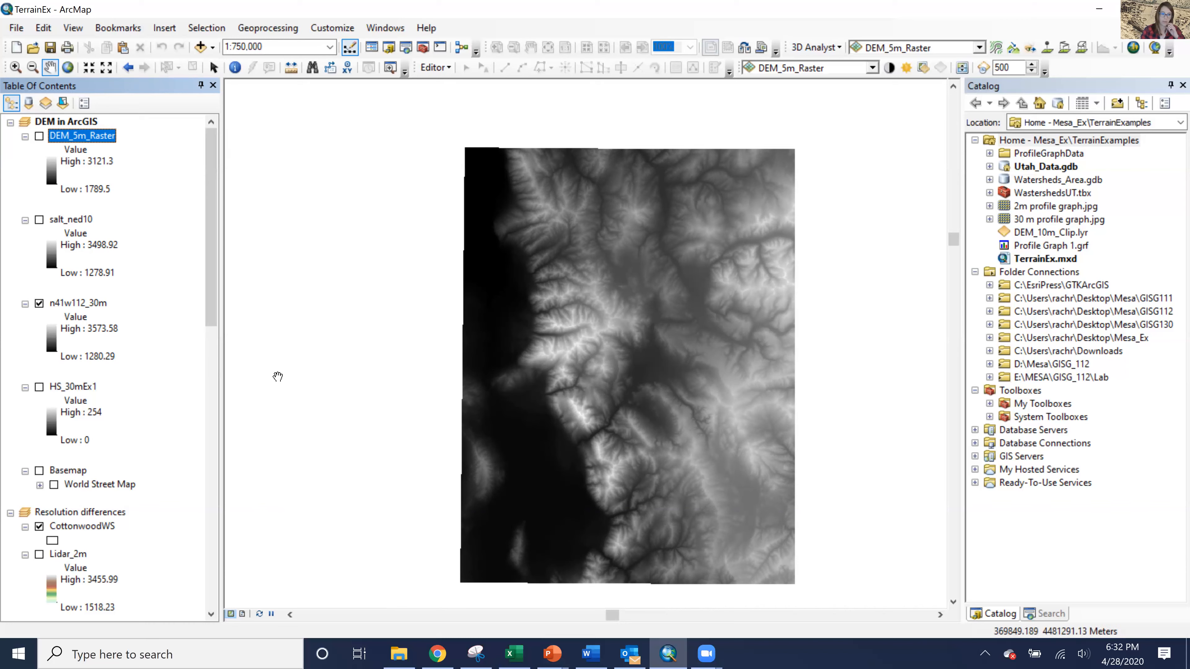
- Open the n41w112_30m layer's symbology and switch the color ramp list from graphic view to names
left_click(80, 303)
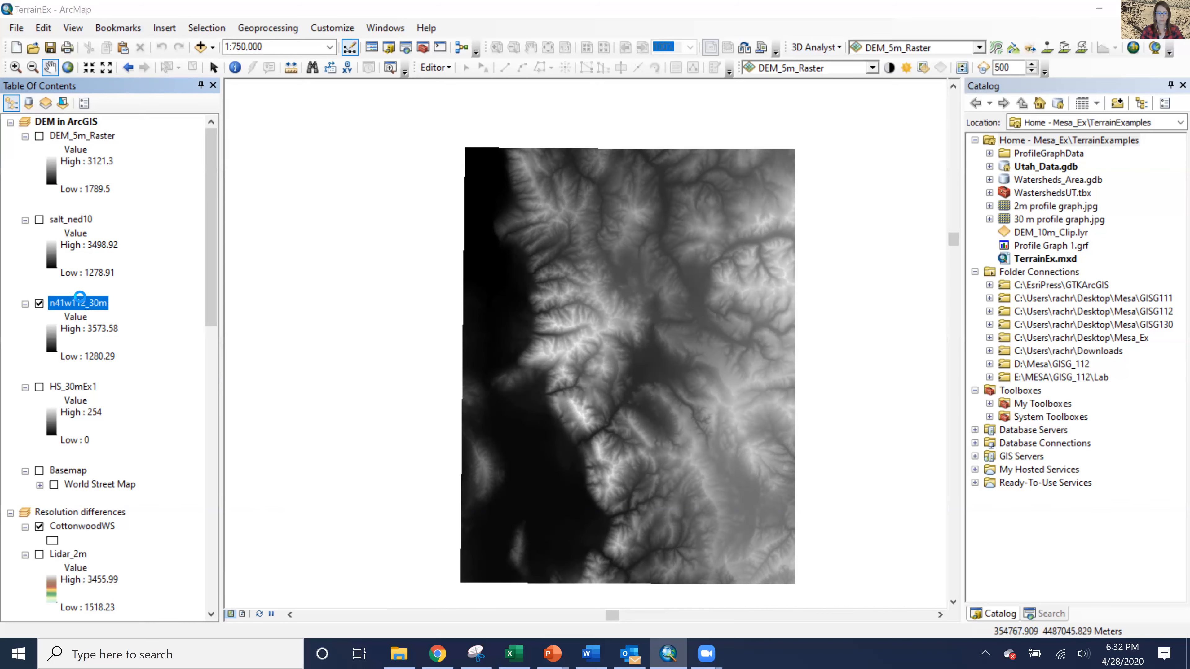
left_click(575, 162)
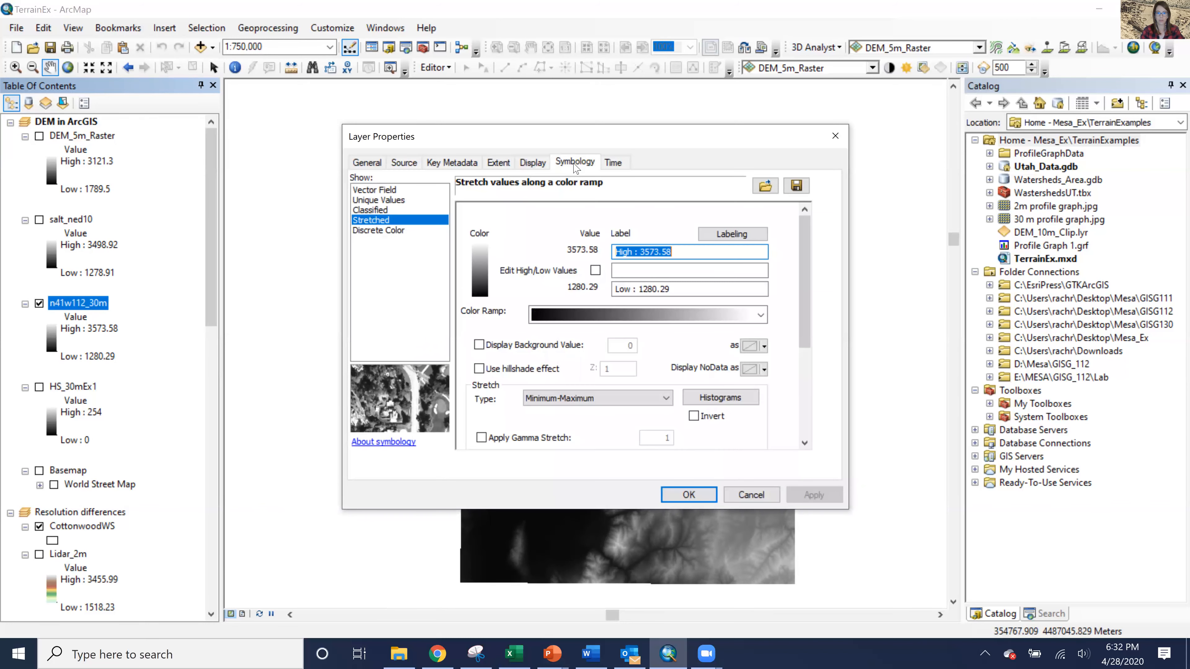
left_click(759, 314)
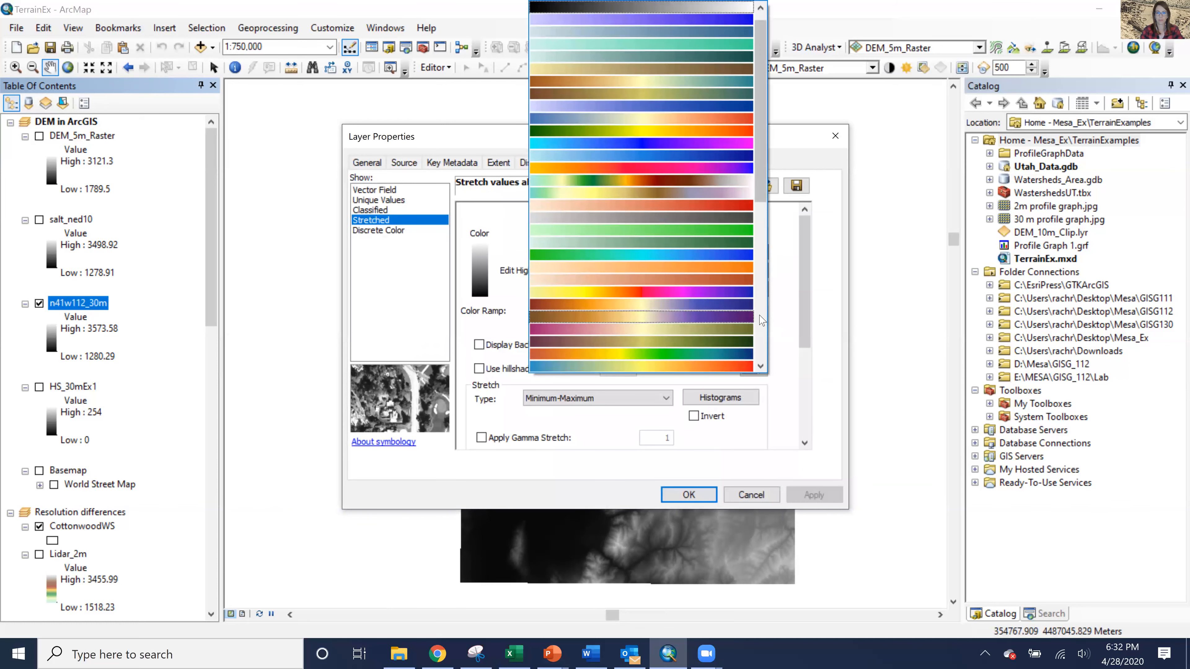
left_click(672, 321)
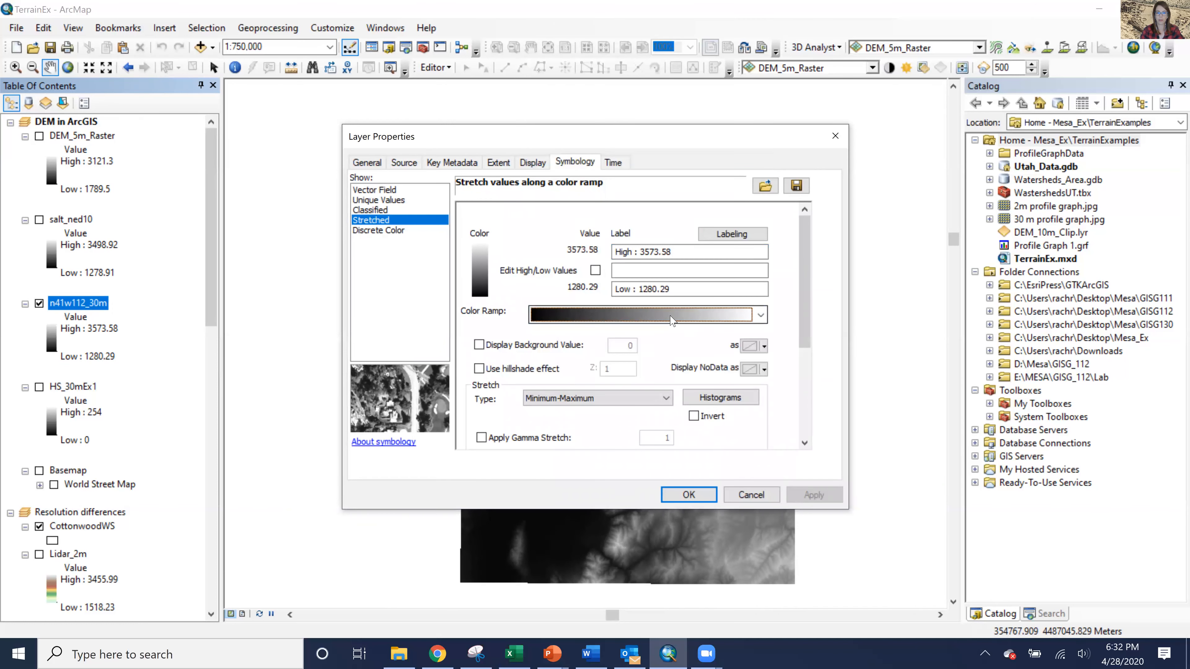
right_click(672, 321)
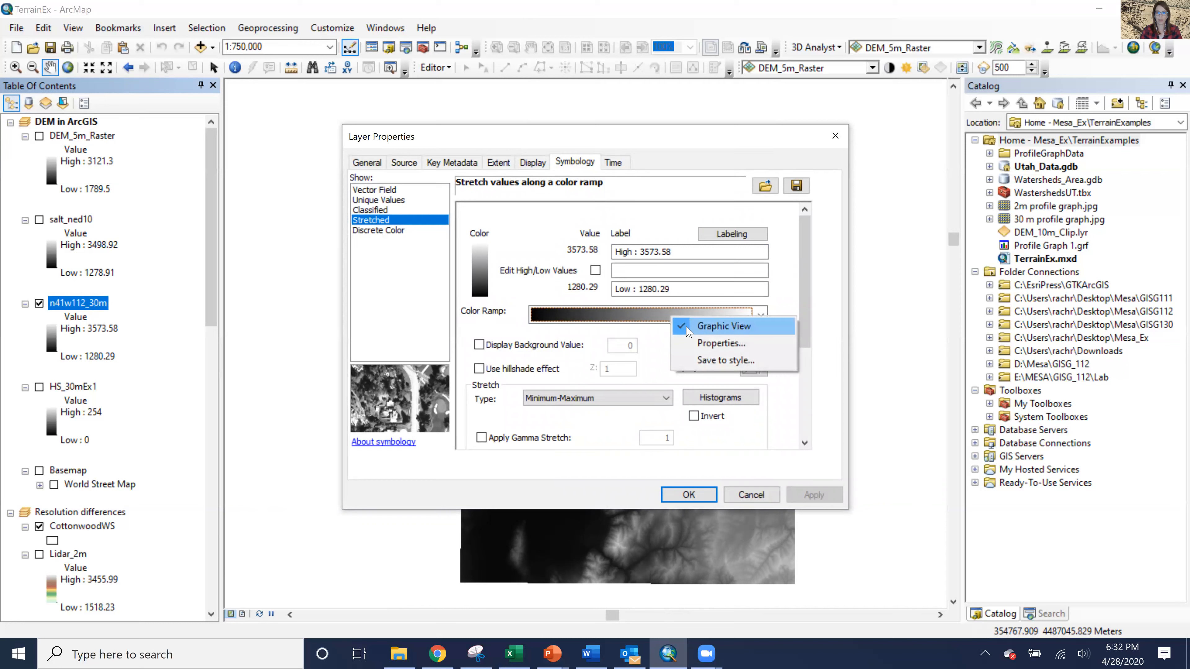
right_click(653, 317)
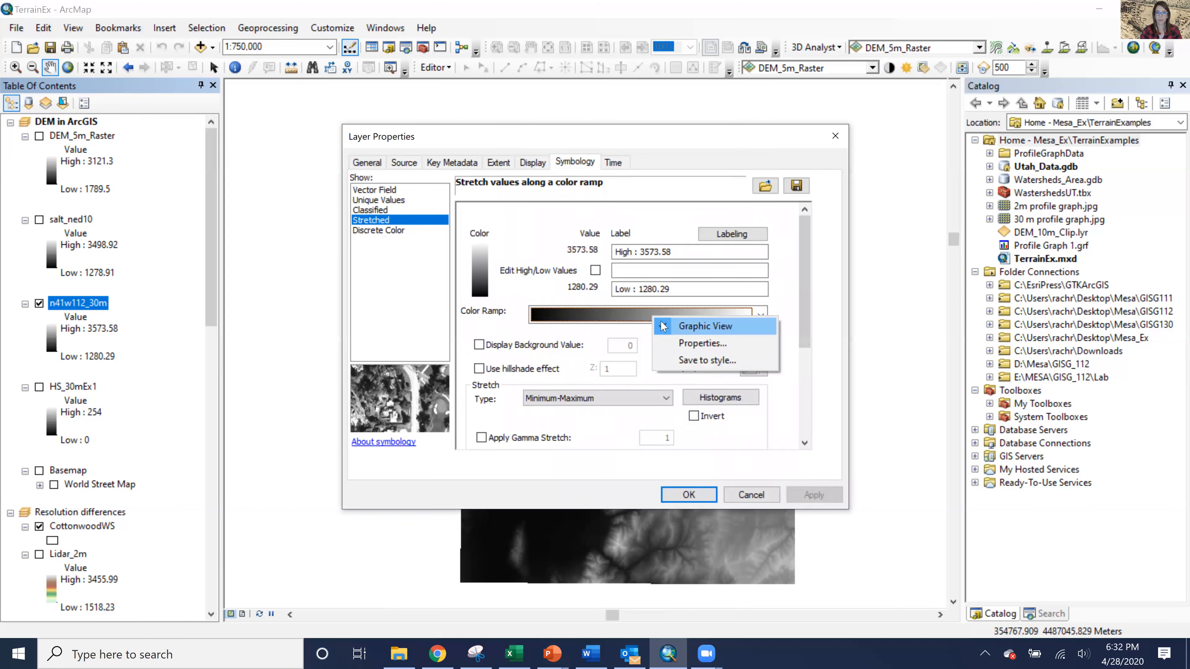
left_click(663, 326)
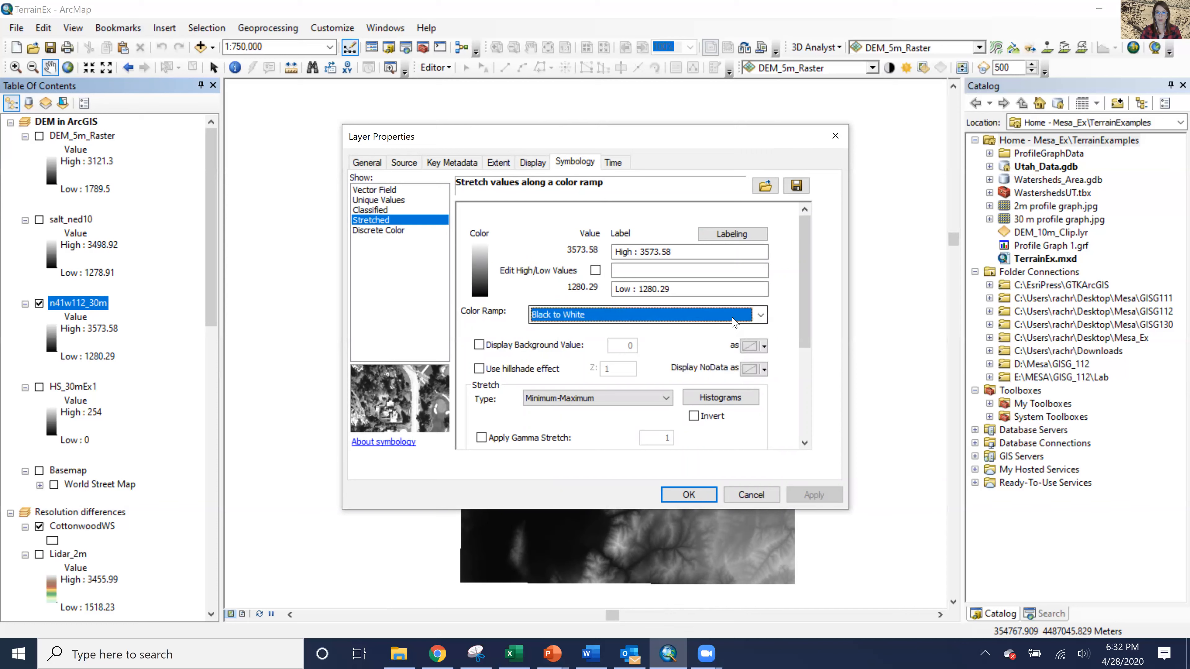
- Apply the Elevation #1 color ramp to the n41w112_30m layer
left_click(761, 319)
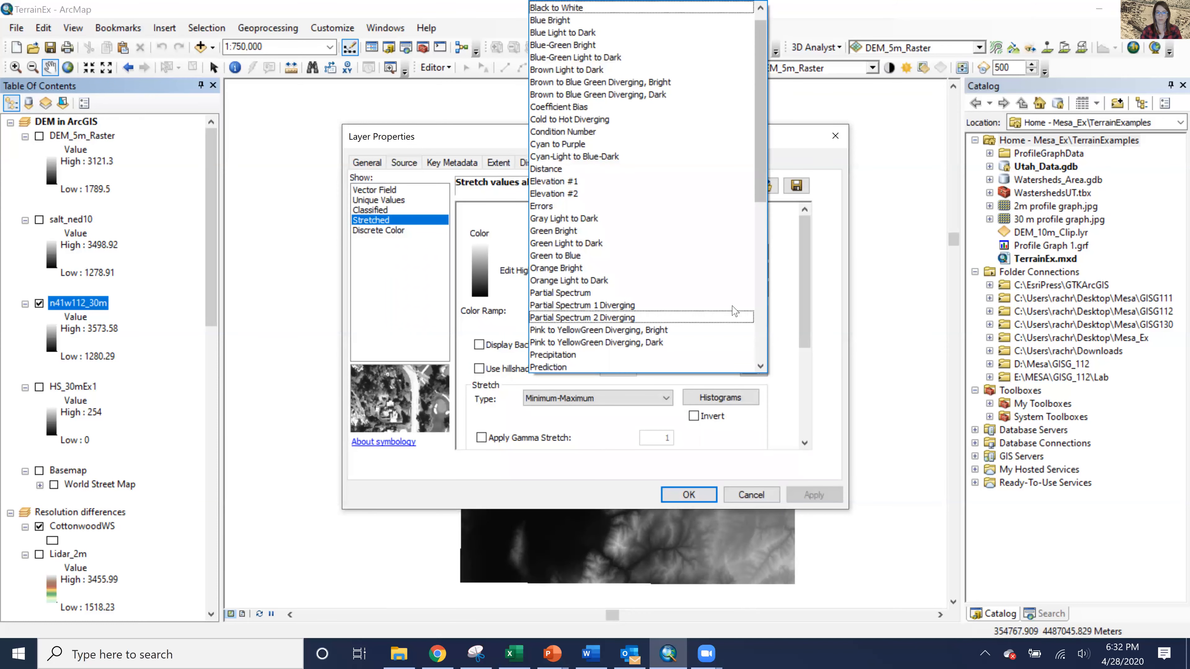
left_click(583, 186)
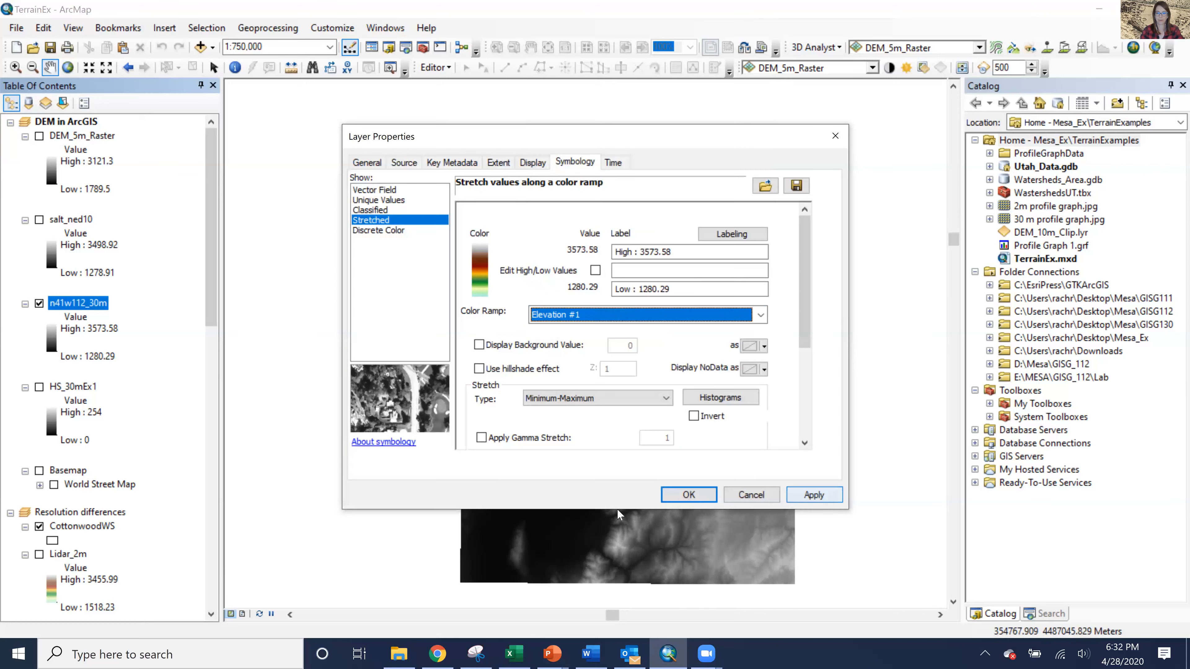
left_click(688, 494)
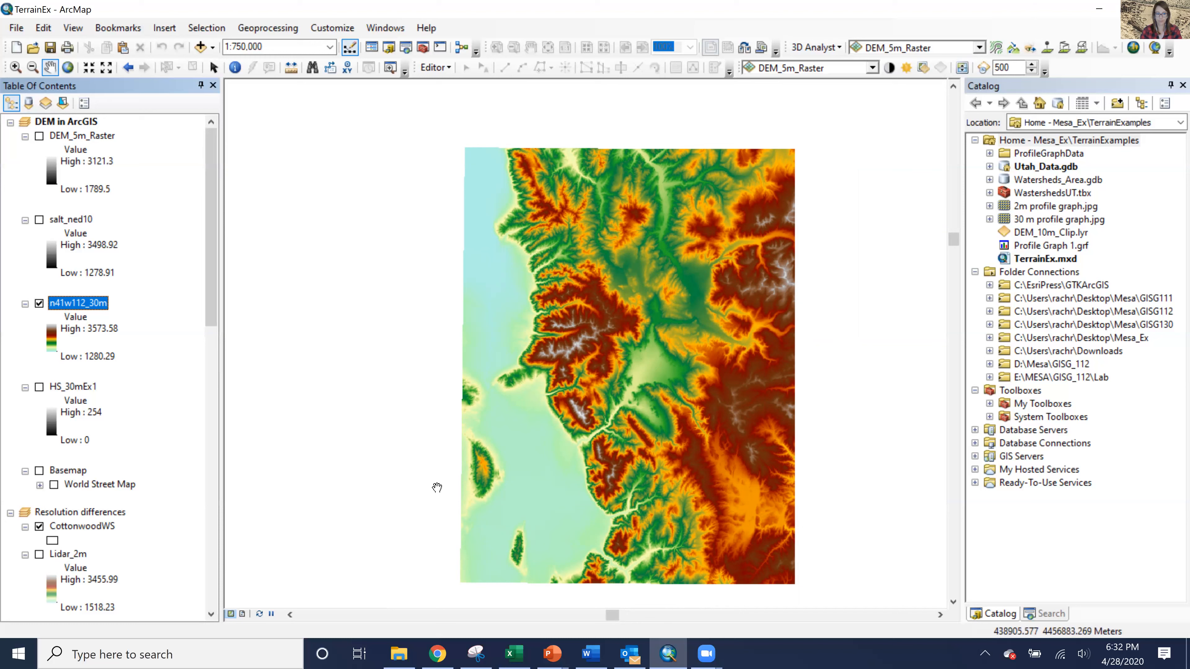
- Activate the Resolution differences data frame and zoom to the extent of its DEM_30m_Clip layer
right_click(92, 513)
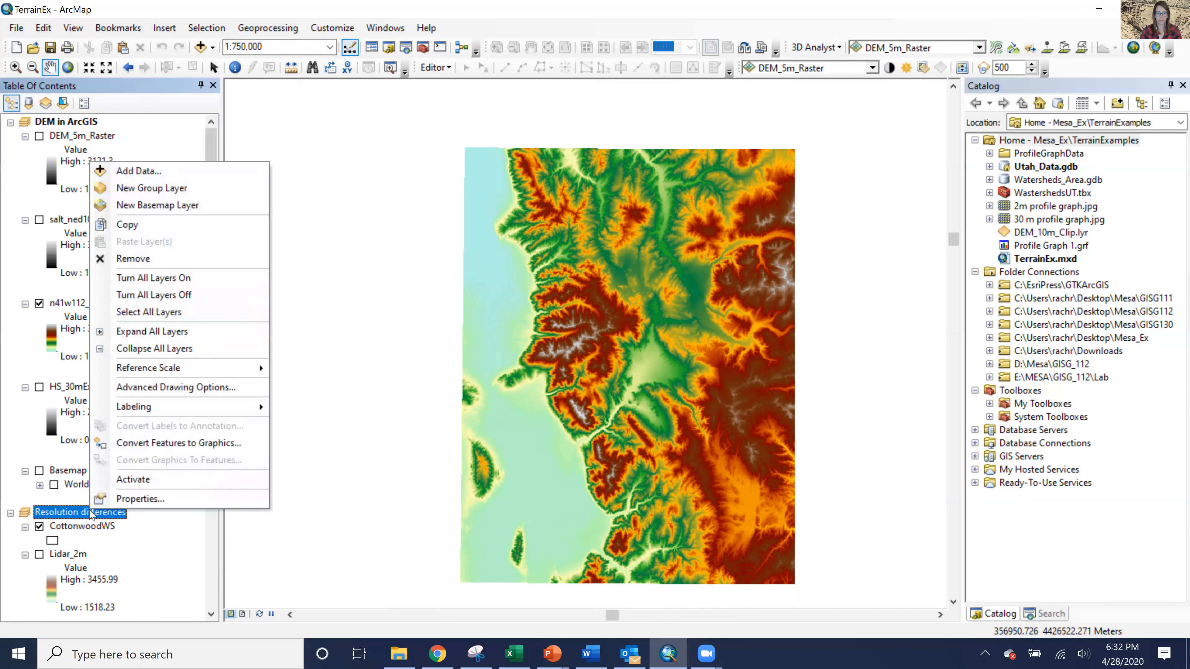
left_click(111, 481)
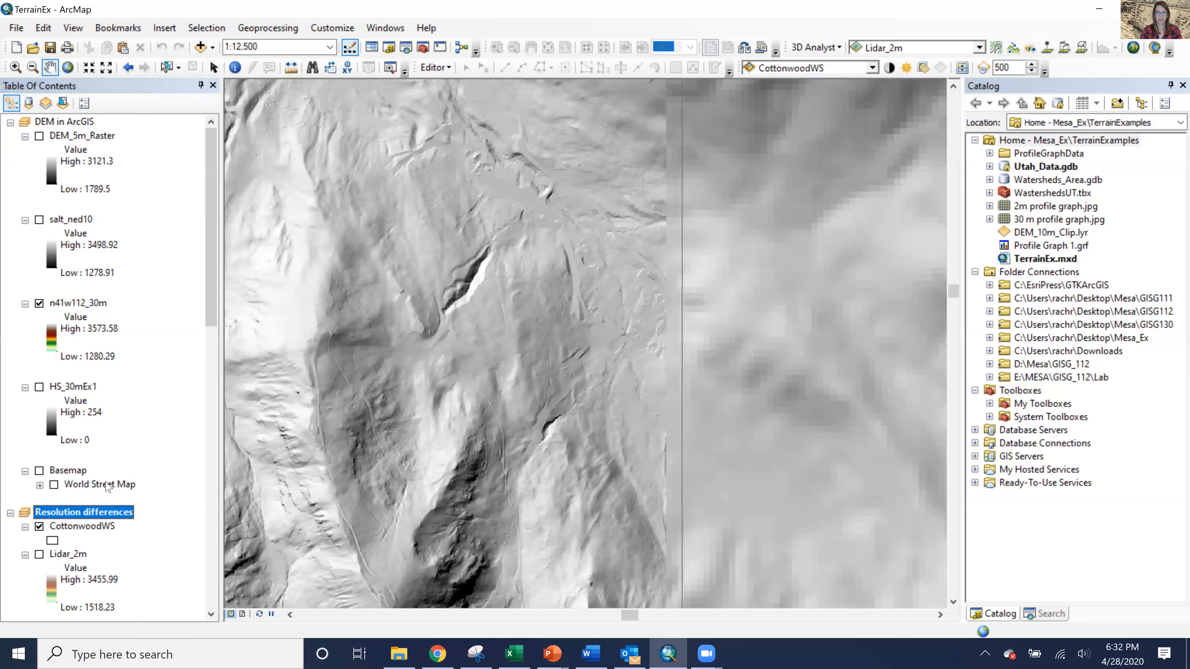
scroll(98, 502, "down", 5)
scroll(92, 519, "down", 5)
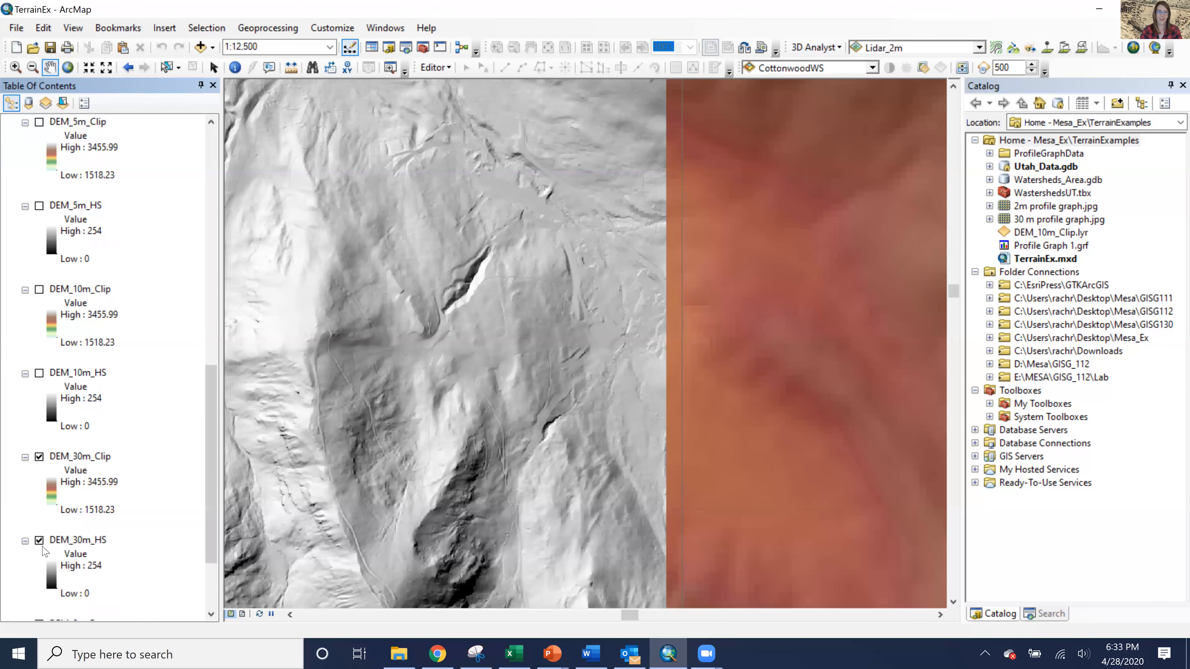
scroll(44, 551, "down", 1)
right_click(86, 499)
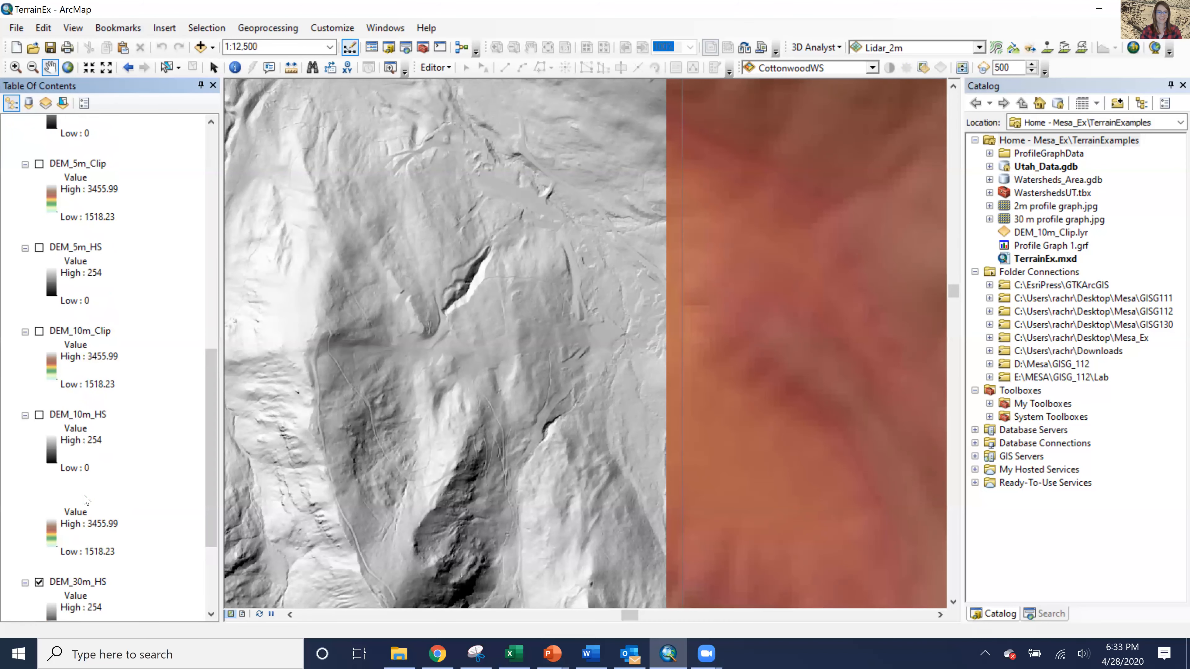
left_click(138, 344)
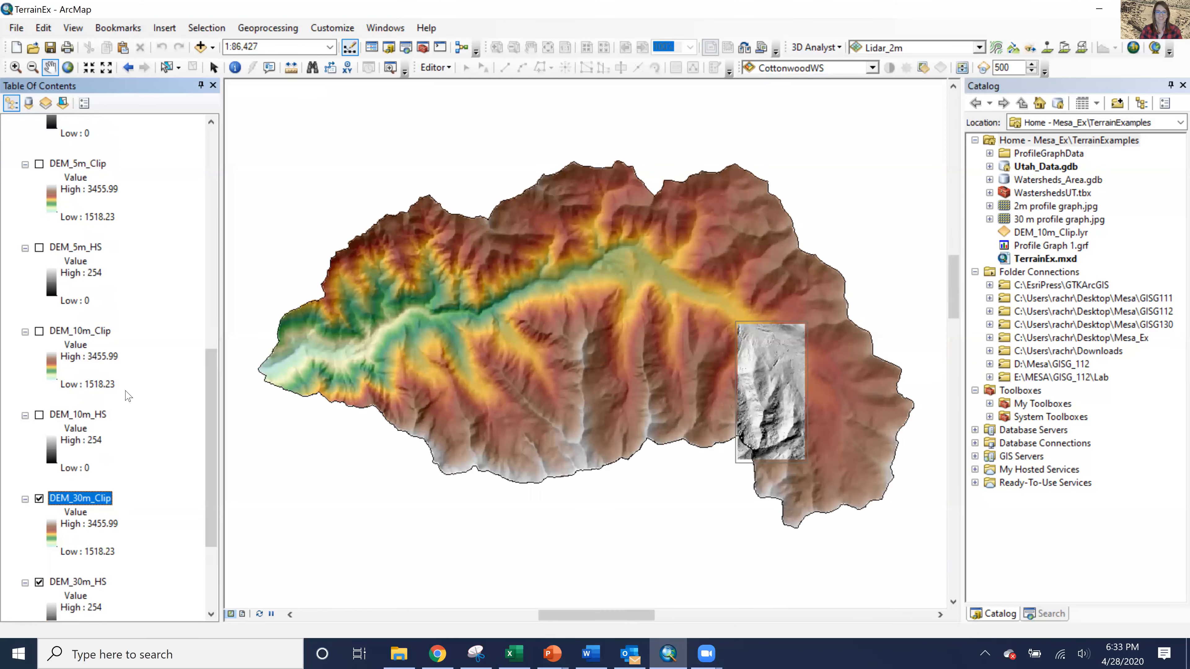
- Turn off the Lidar_2mHS layer in the Resolution differences data frame
scroll(70, 308, "up", 3)
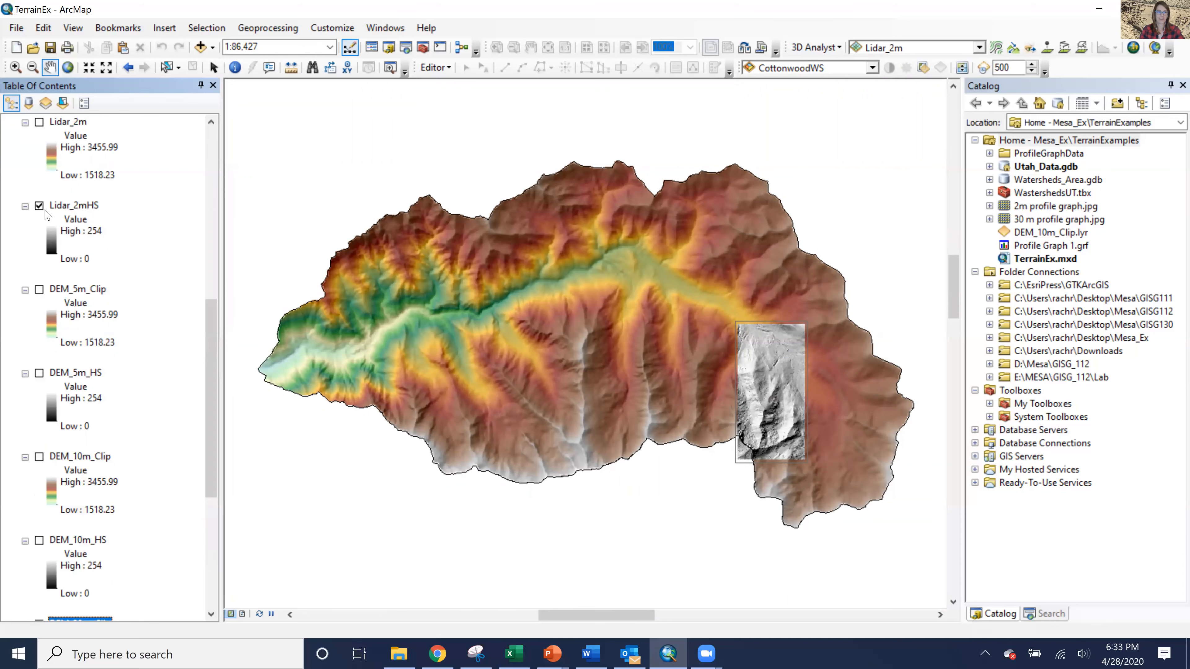
scroll(70, 310, "up", 10)
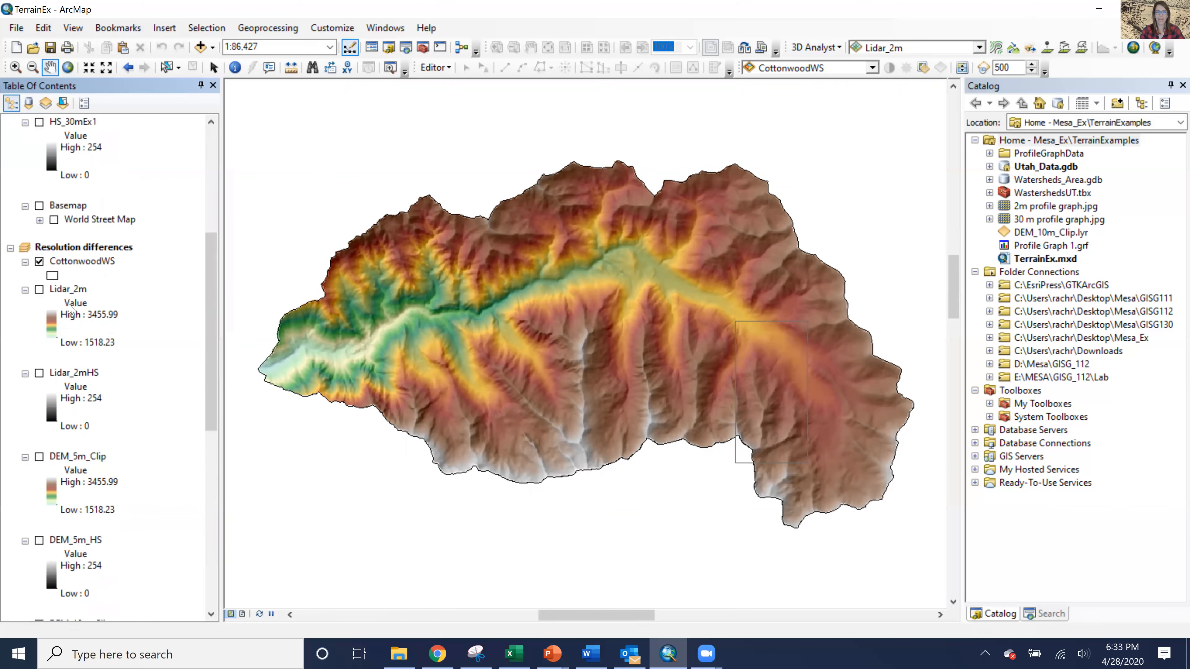
scroll(70, 309, "up", 1)
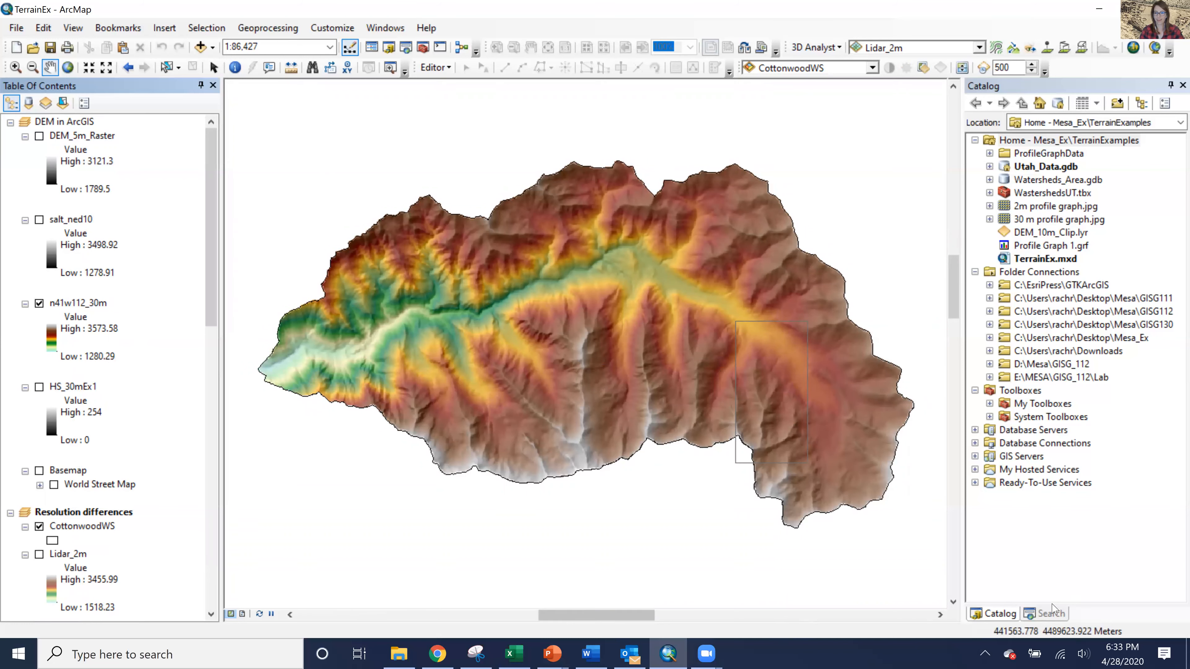
- Search for tools matching "hillshade"
left_click(1049, 614)
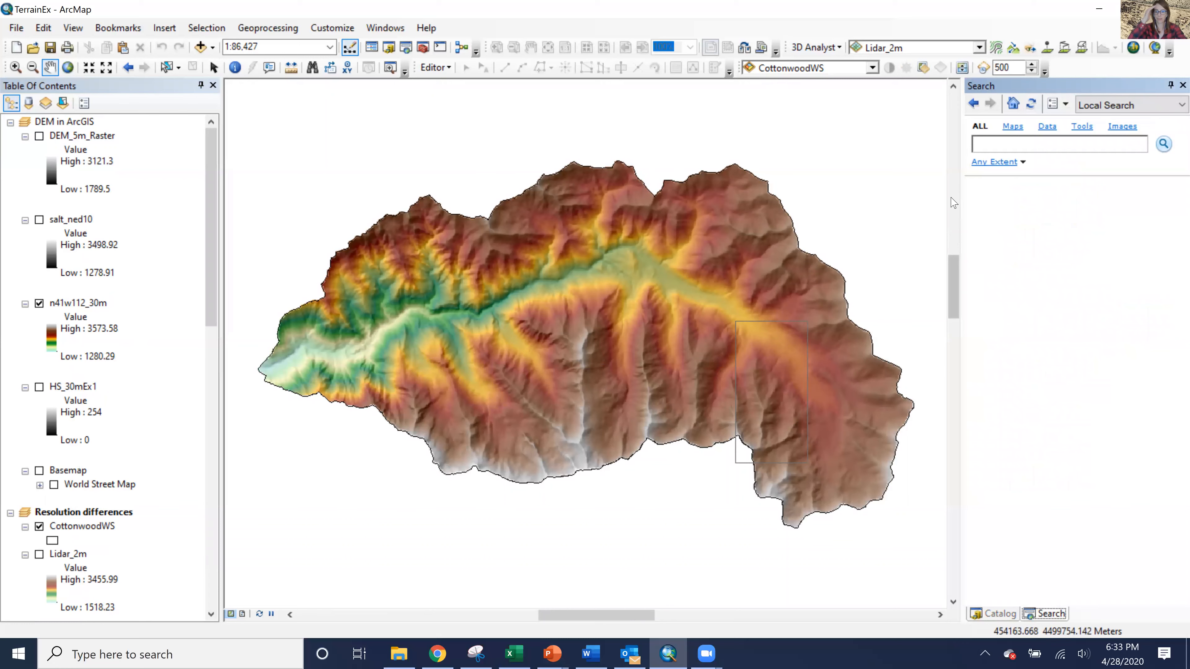
left_click(1063, 143)
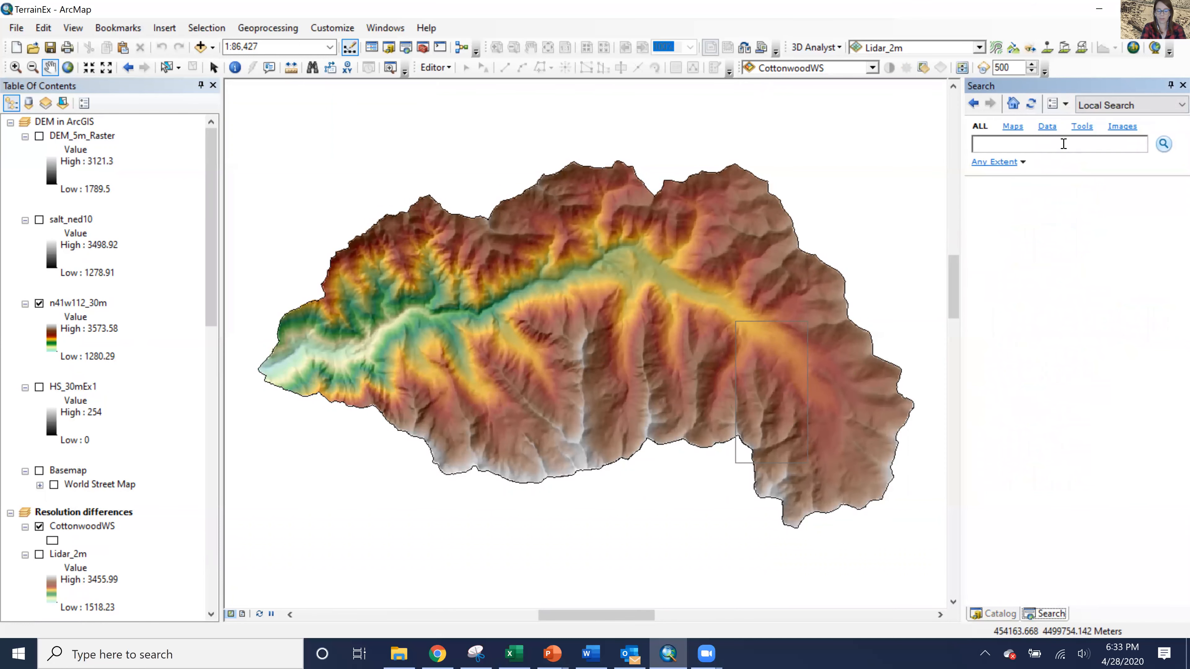
type("hill")
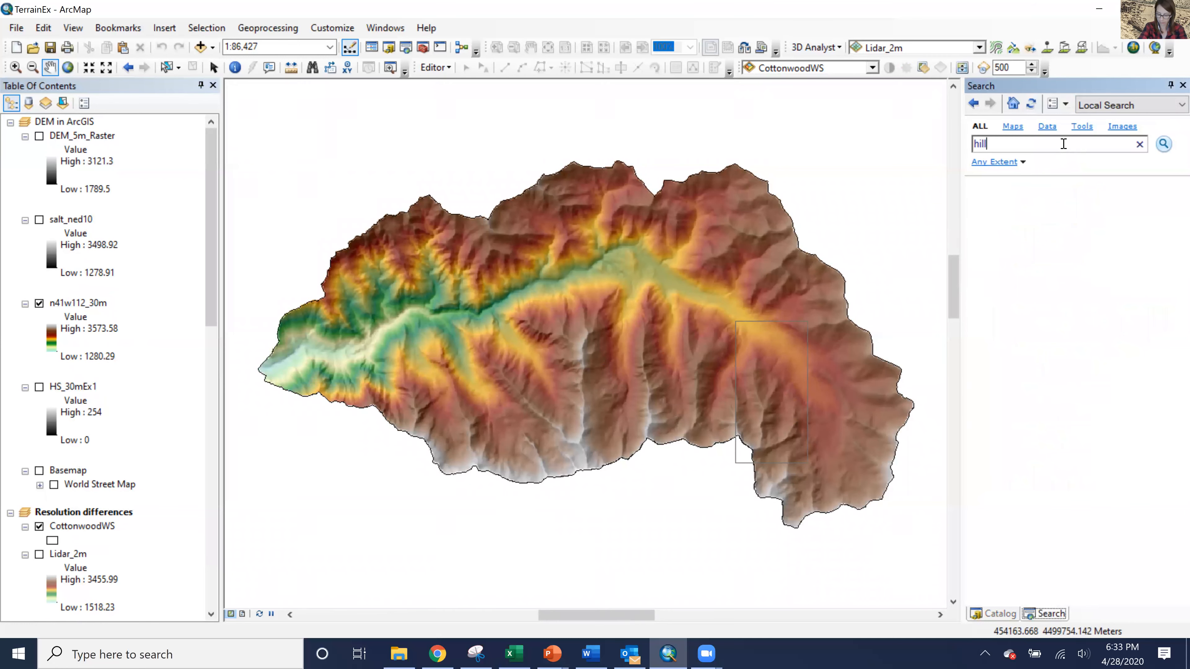
type("shade")
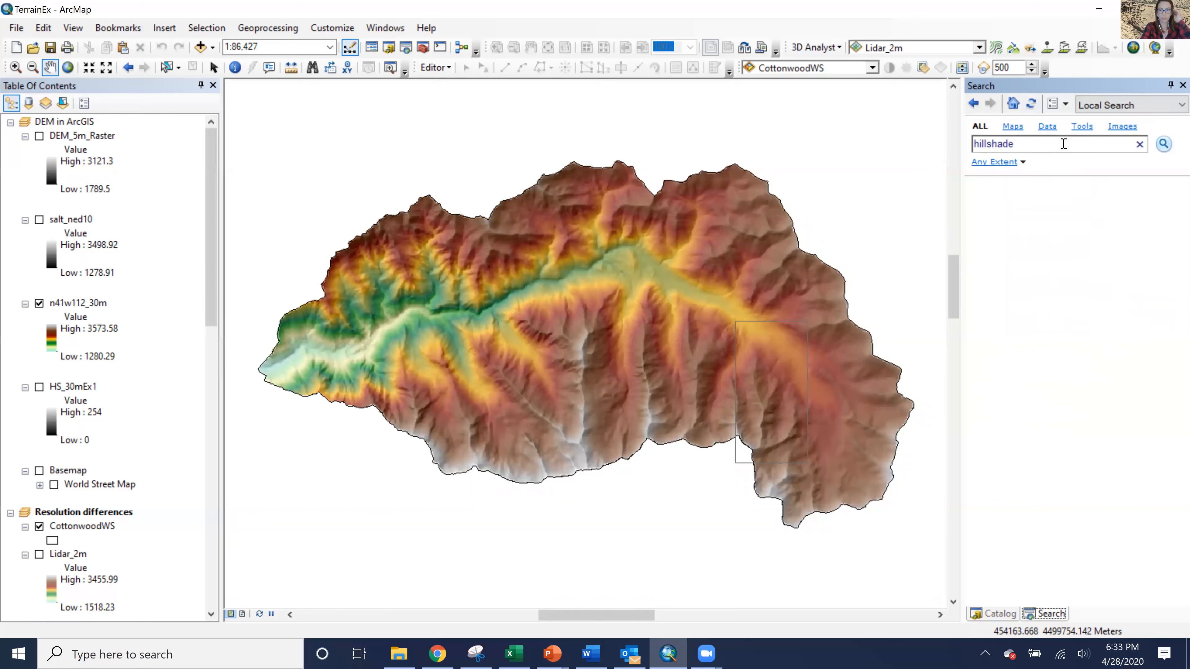
key("Return")
- Activate the DEM in ArcGIS data frame and set n41w112_30m as the input raster of the Spatial Analyst Hillshade tool
right_click(71, 122)
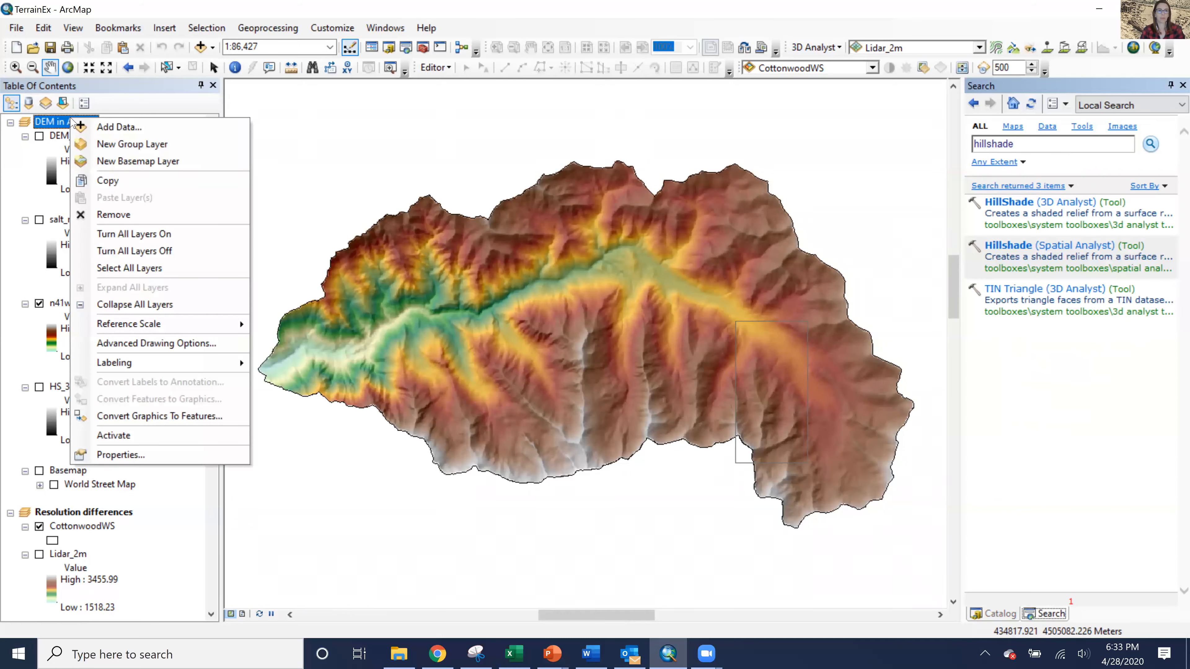
left_click(121, 441)
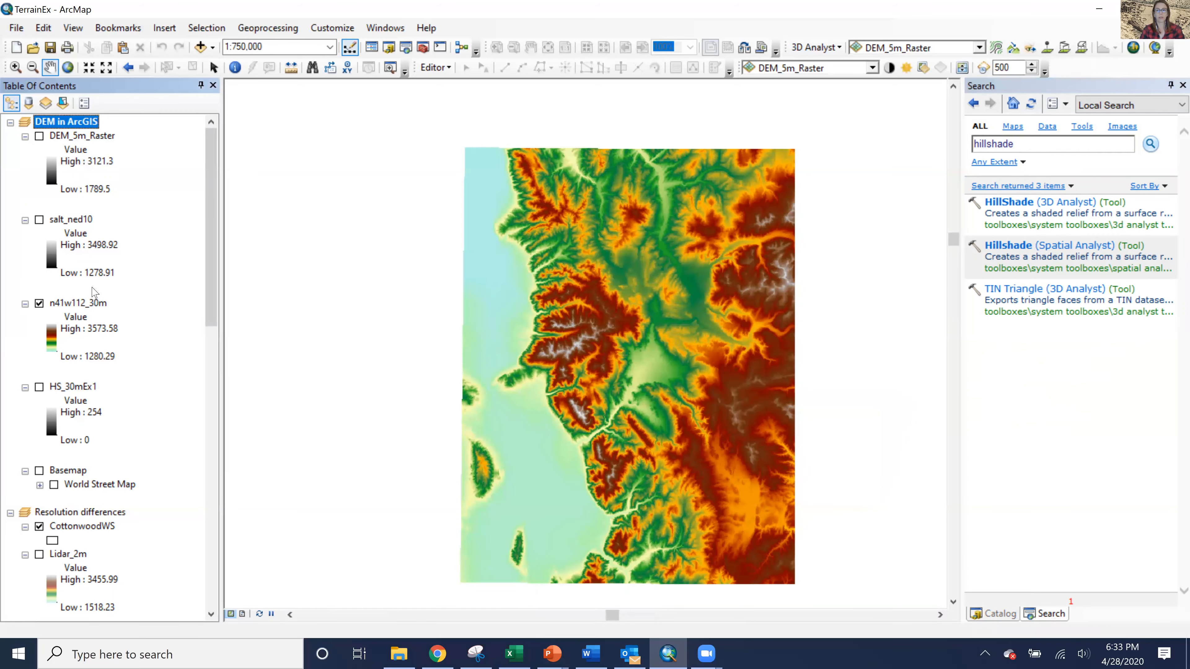
left_click(1013, 247)
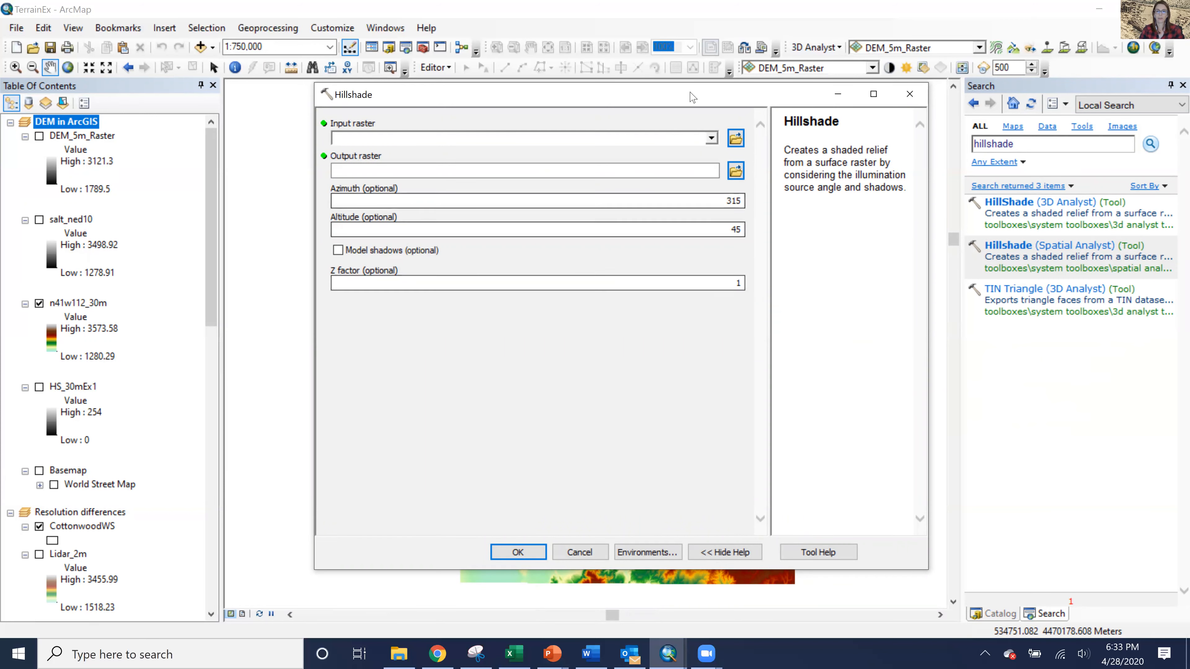
left_click_drag(684, 102, 1002, 123)
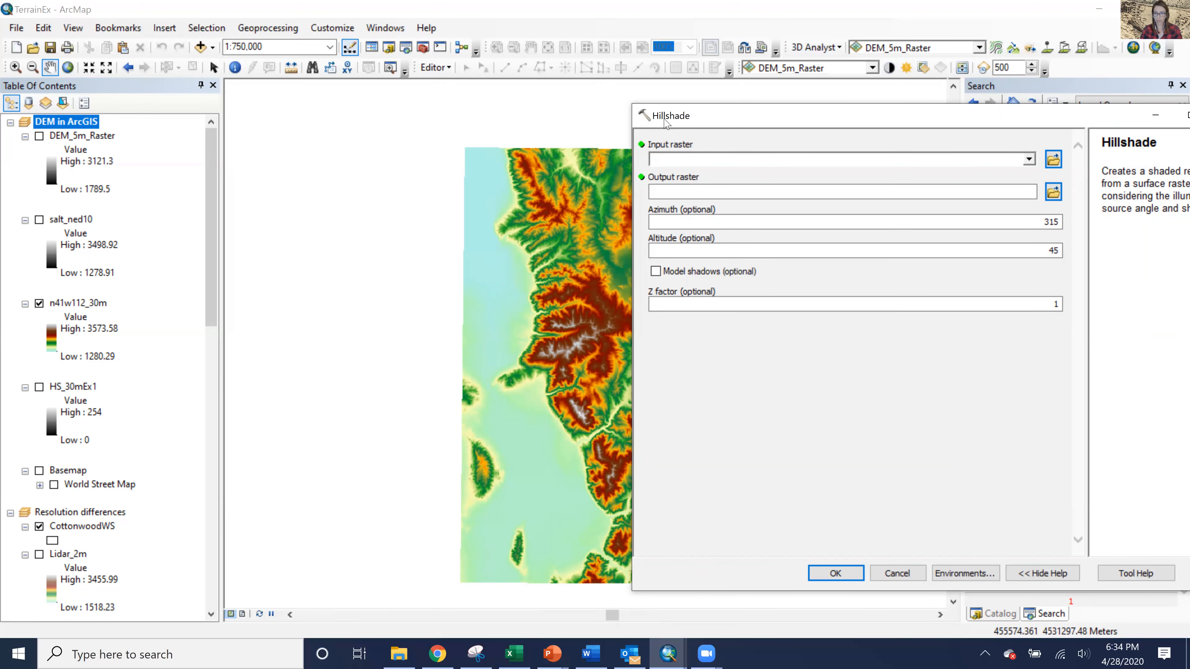
left_click_drag(665, 121, 419, 123)
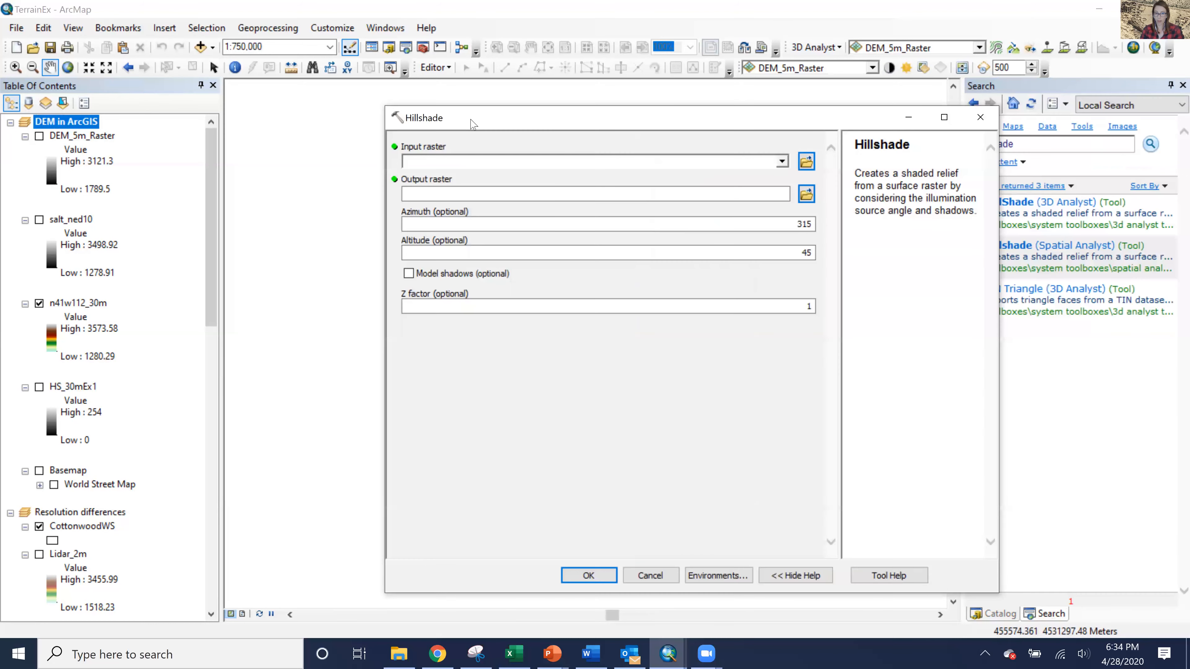
left_click(783, 162)
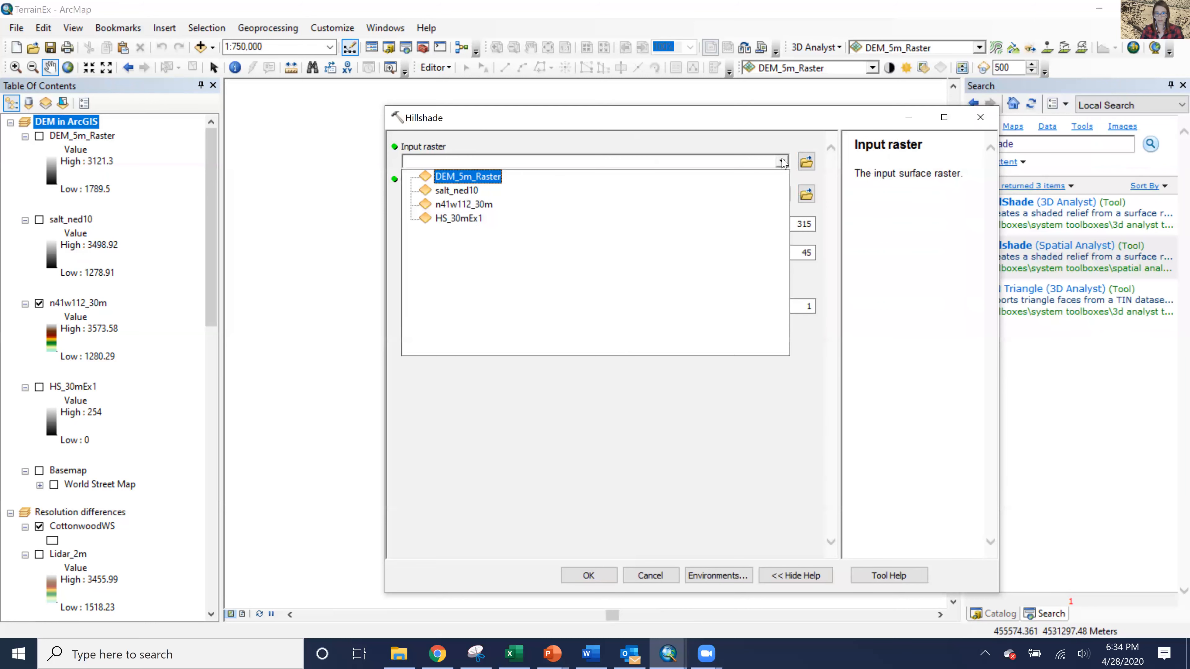
left_click(490, 204)
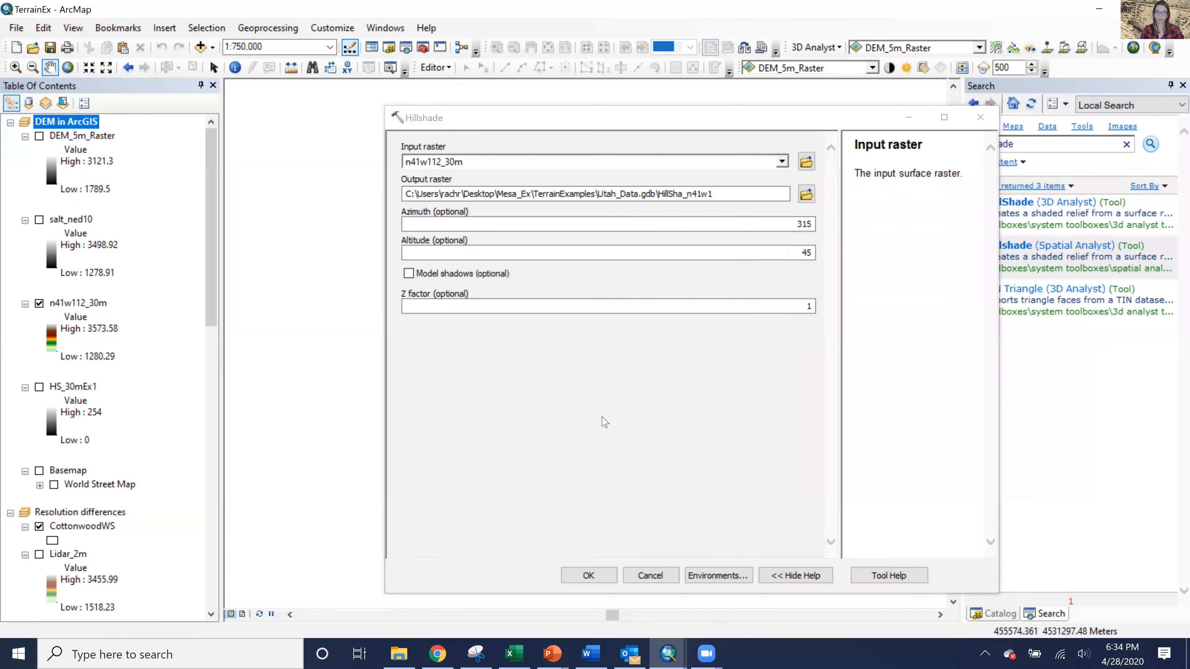
- Name the Hillshade tool's output raster HS_EX1 in Utah_Data.gdb
left_click_drag(714, 194, 687, 194)
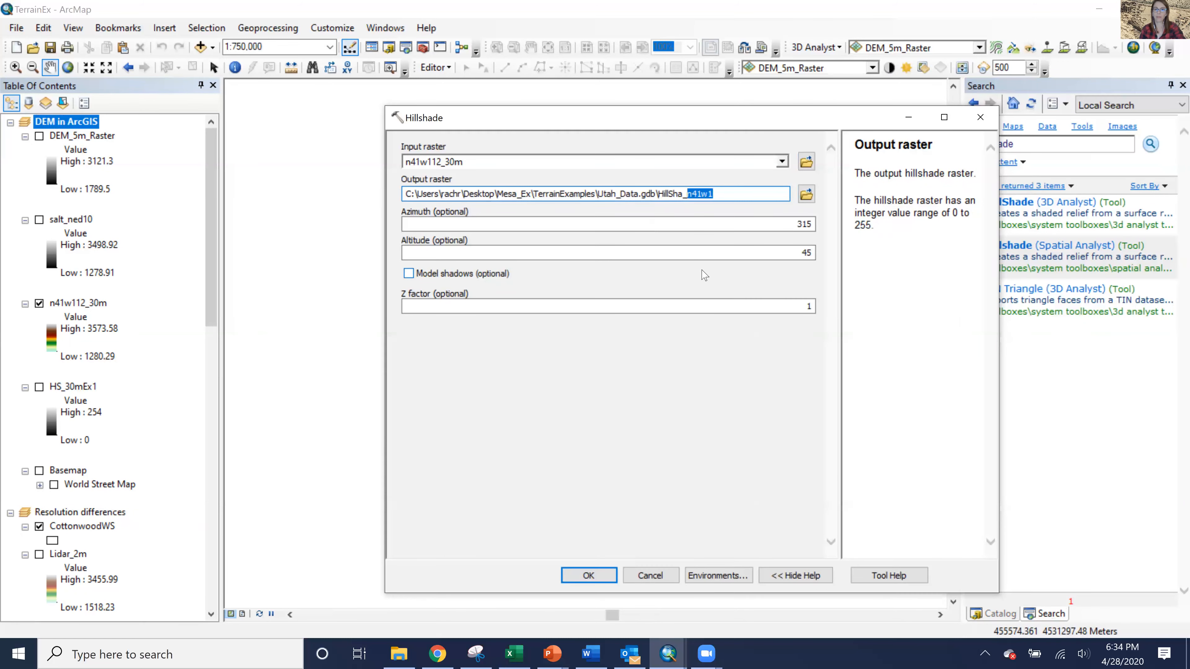
key("BackSpace")
key("BackSpace")
key("BackSpace")
key("BackSpace")
key("BackSpace")
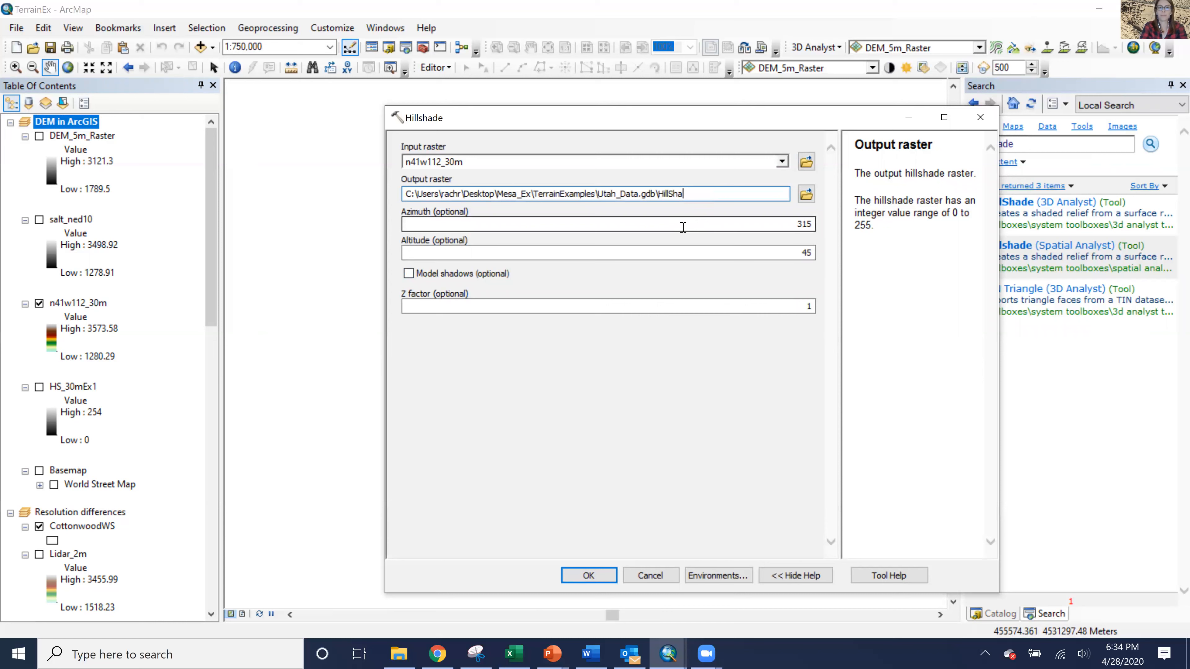
key("BackSpace")
type("S_EX1")
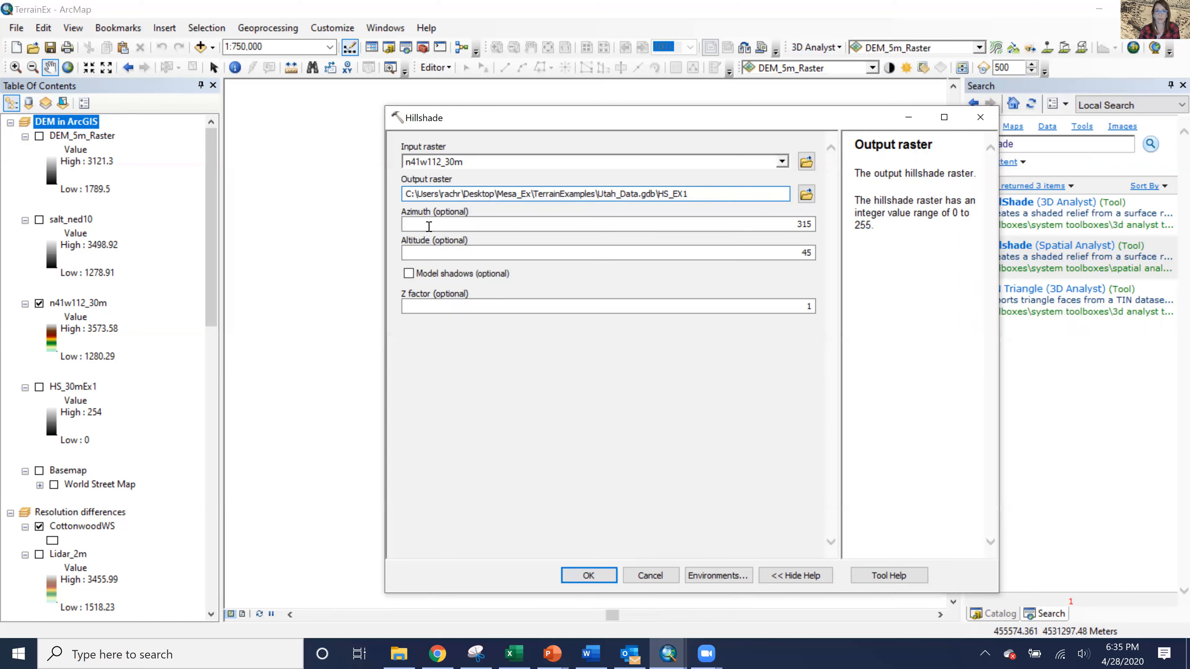
- Review the help for the azimuth and Model shadows options, enable Model shadows, and close the Hillshade tool without running it
left_click(428, 226)
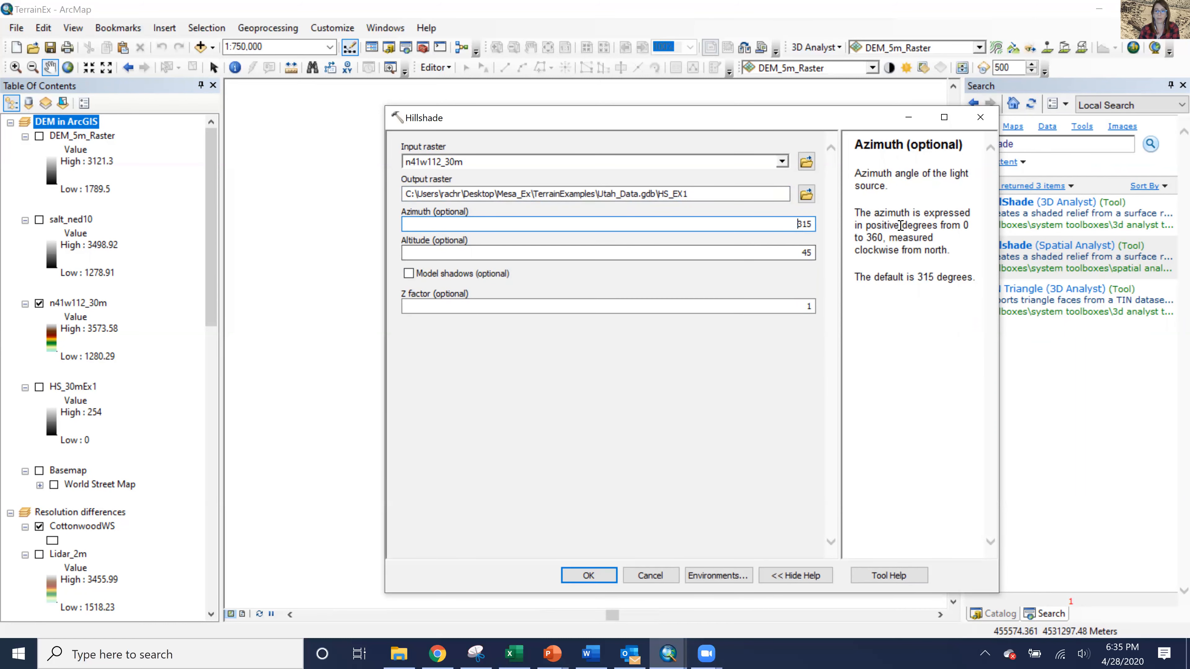
left_click(708, 380)
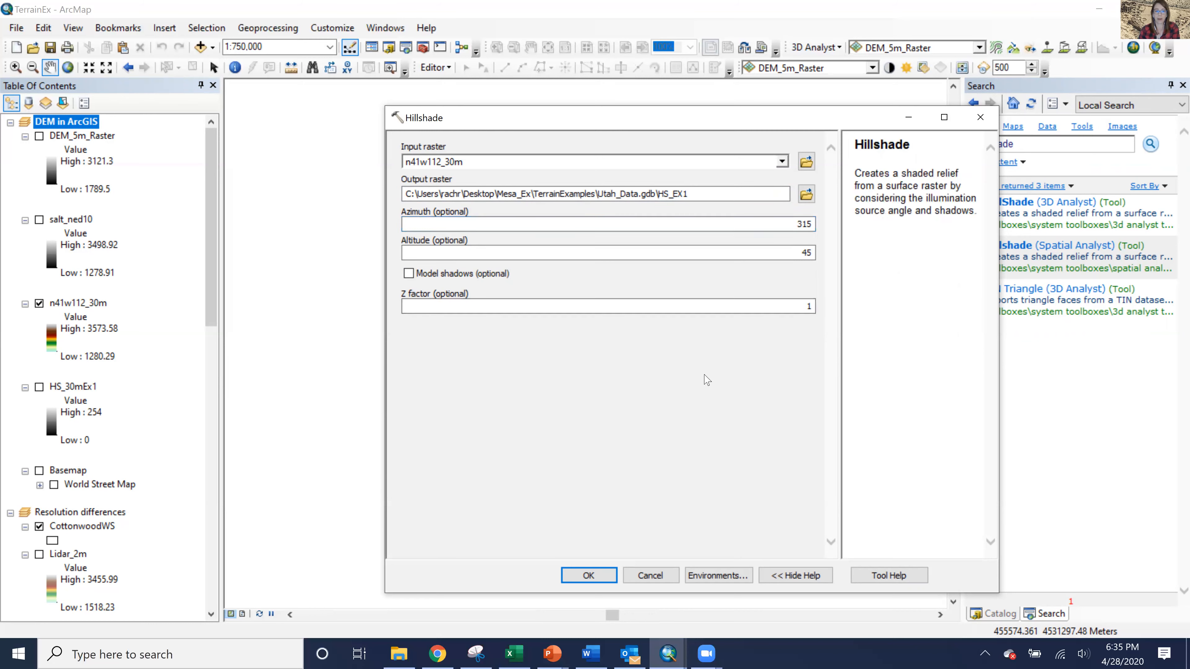
left_click(408, 274)
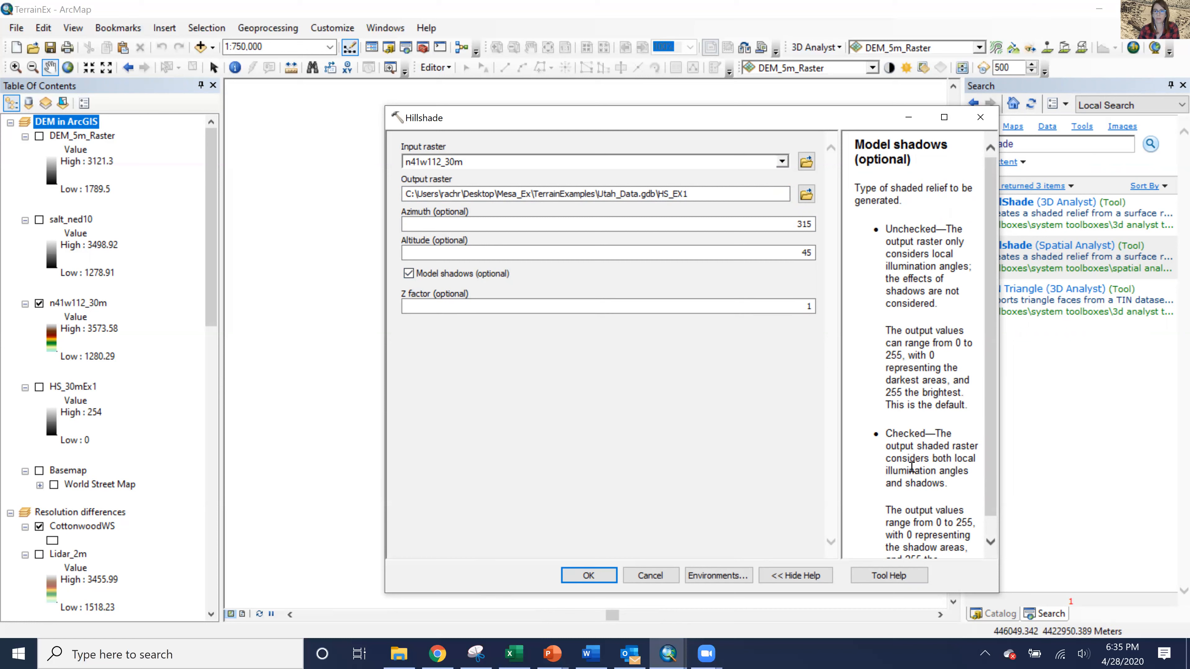
scroll(911, 467, "down", 1)
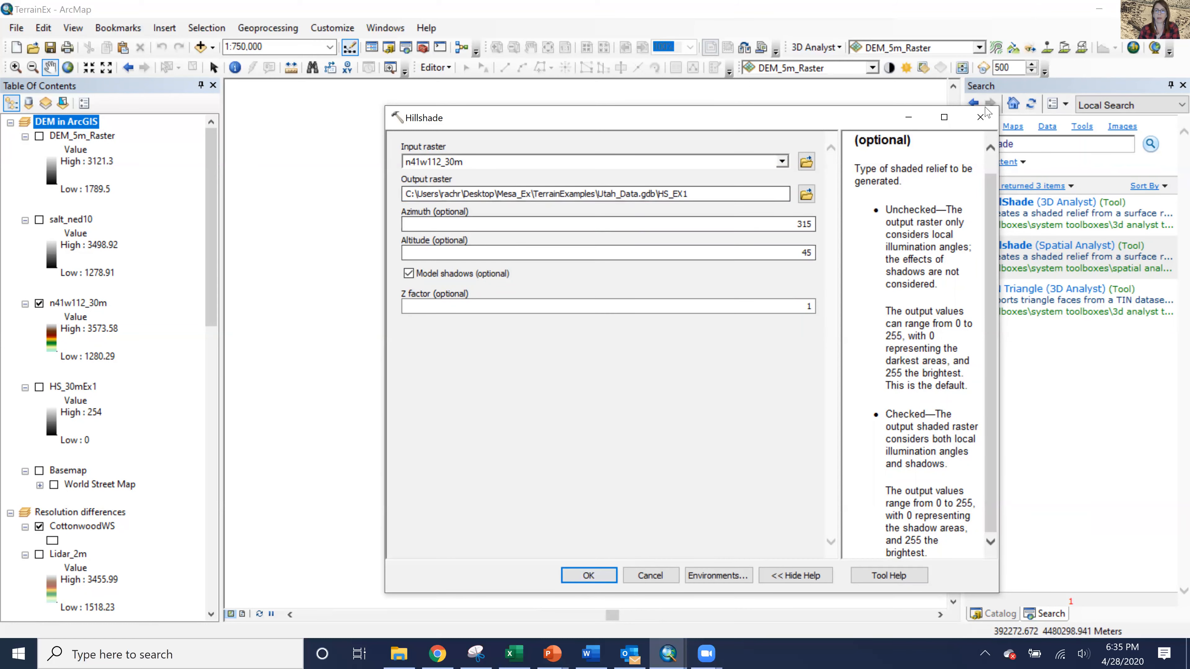
left_click(980, 123)
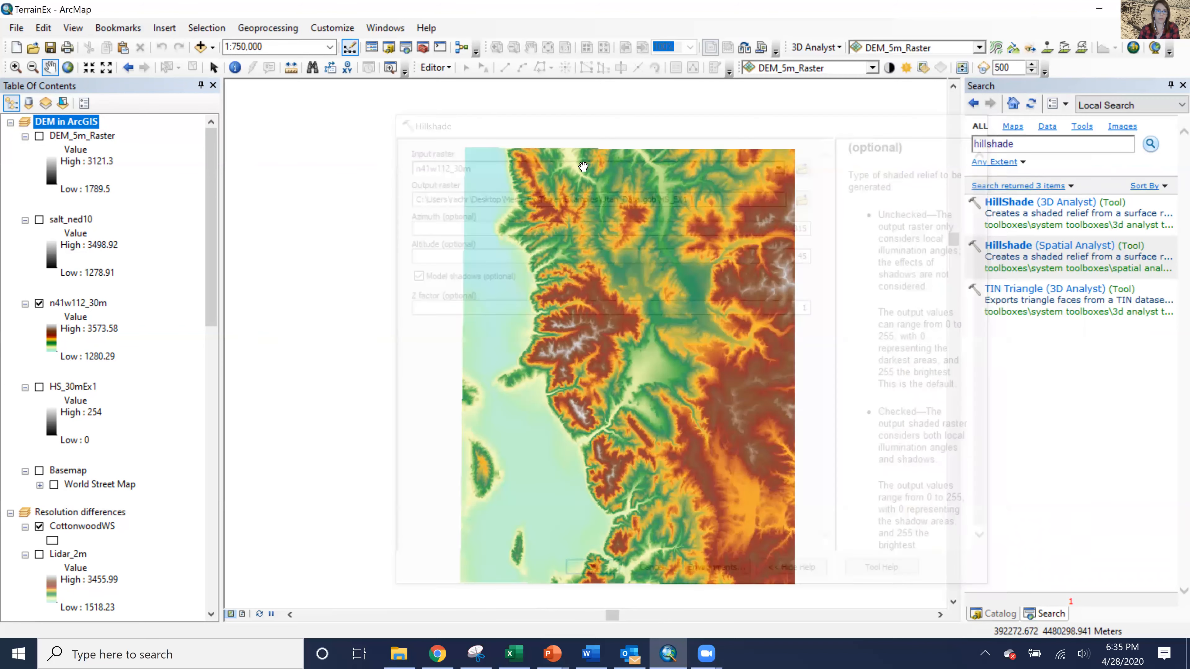
- Turn on the HS_30mEx1 hillshade layer and turn off the n41w112_30m layer in the DEM in ArcGIS data frame
left_click(39, 388)
left_click(39, 304)
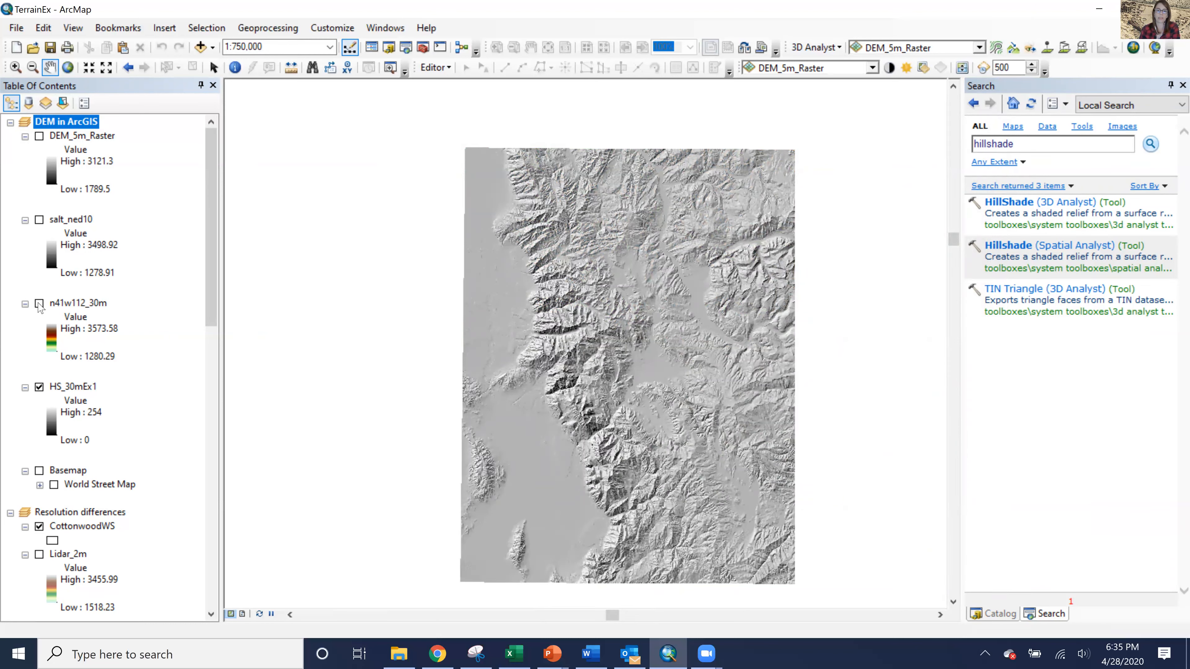
left_click(1021, 249)
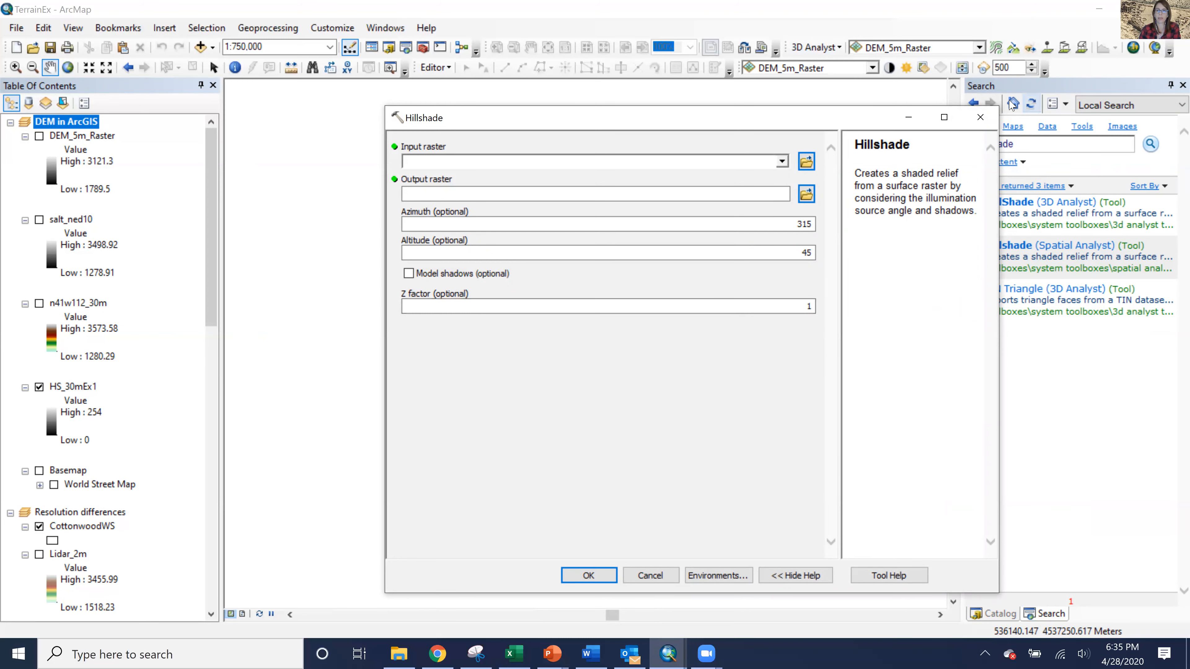
left_click(979, 117)
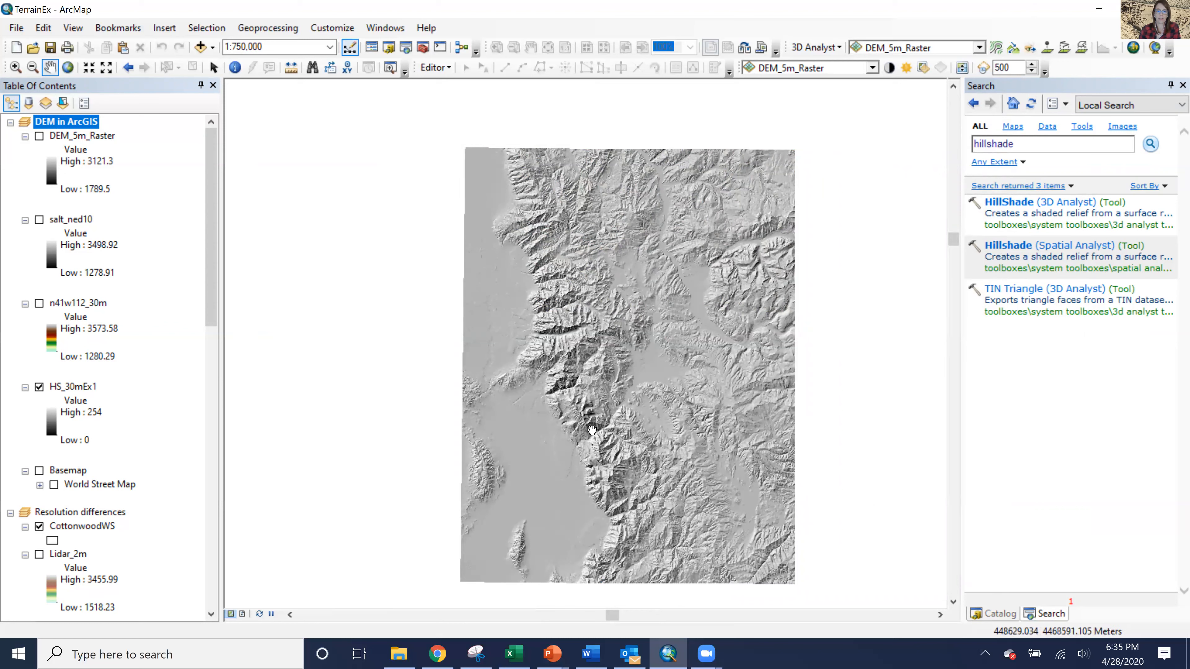
- Examine the HS_30mEx1 hillshade's relief shading, from individual cells up to the whole mountain range
scroll(596, 424, "up", 4)
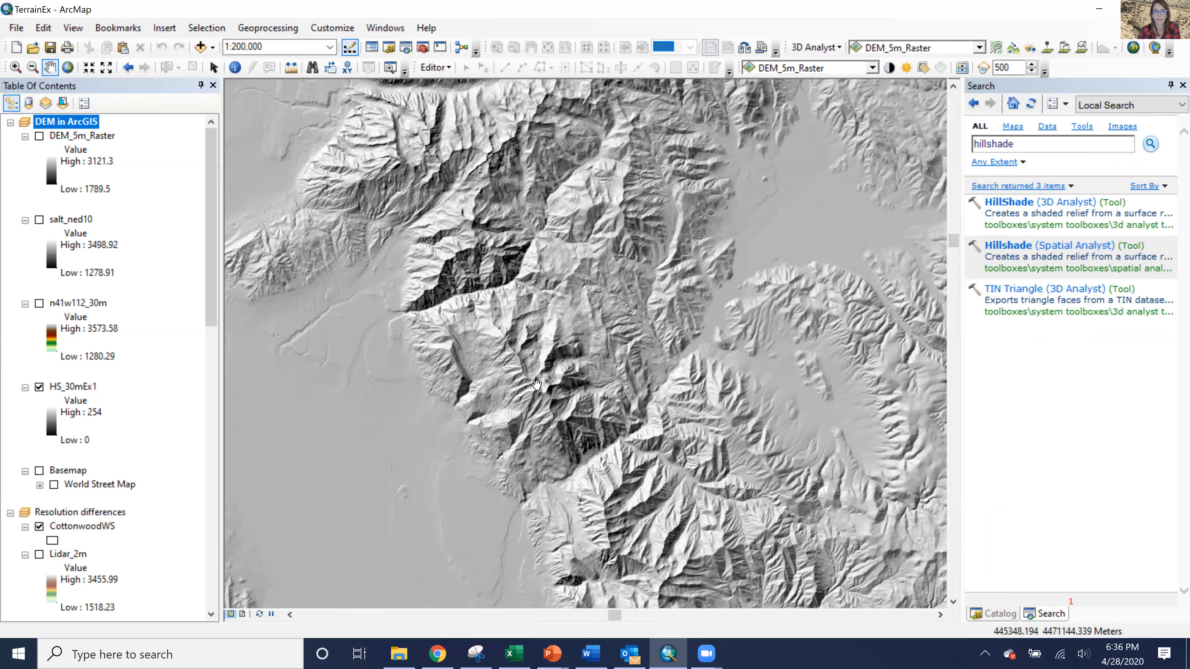
scroll(536, 385, "up", 10)
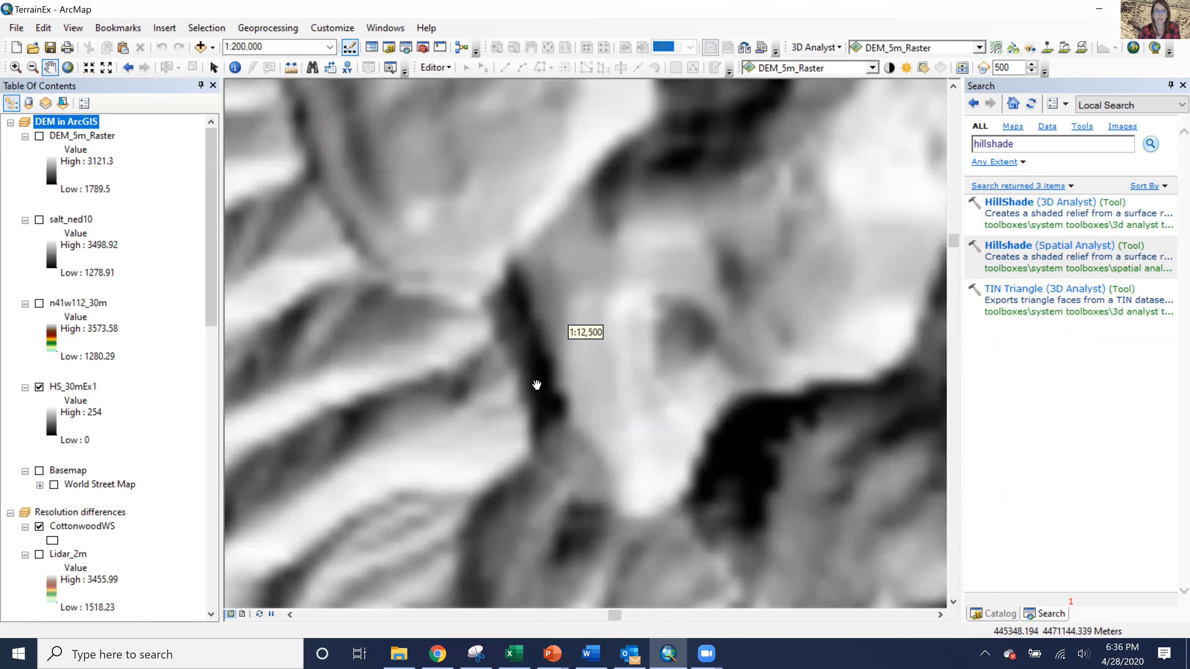
scroll(537, 385, "up", 3)
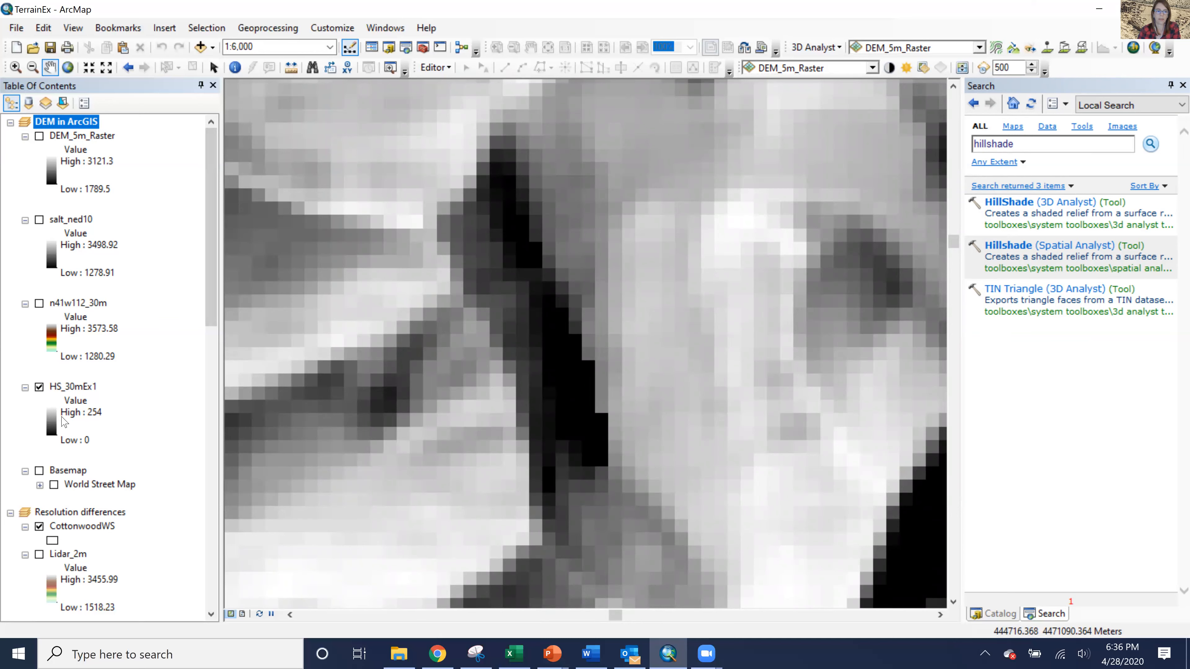
scroll(550, 391, "down", 4)
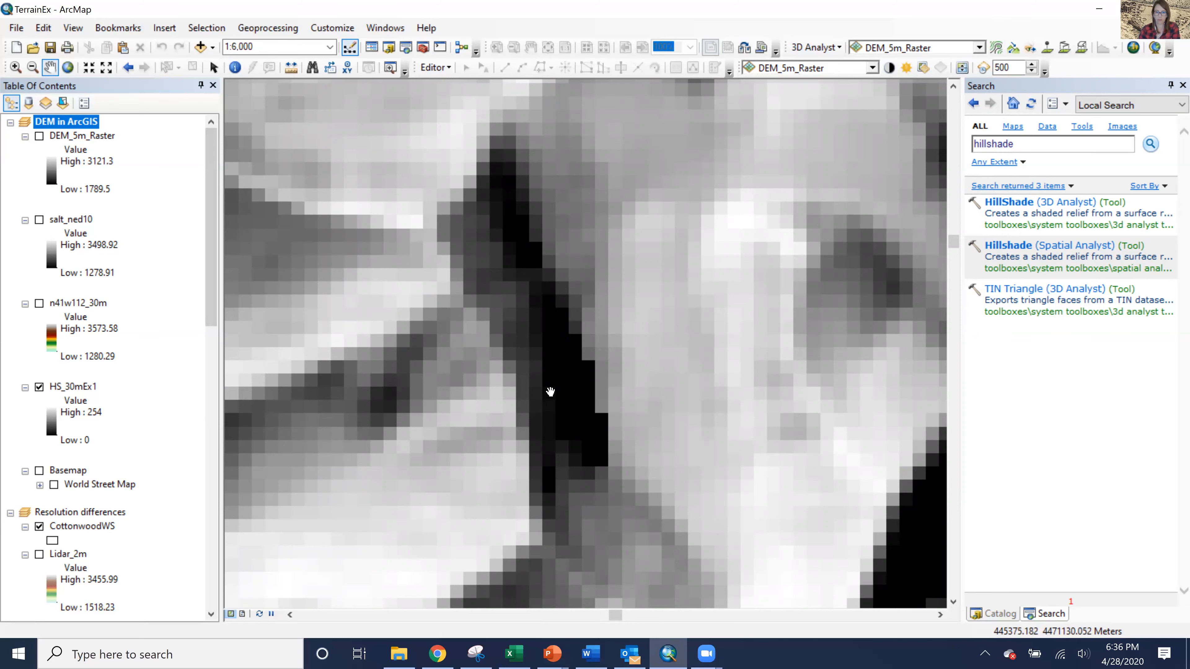
scroll(551, 391, "down", 4)
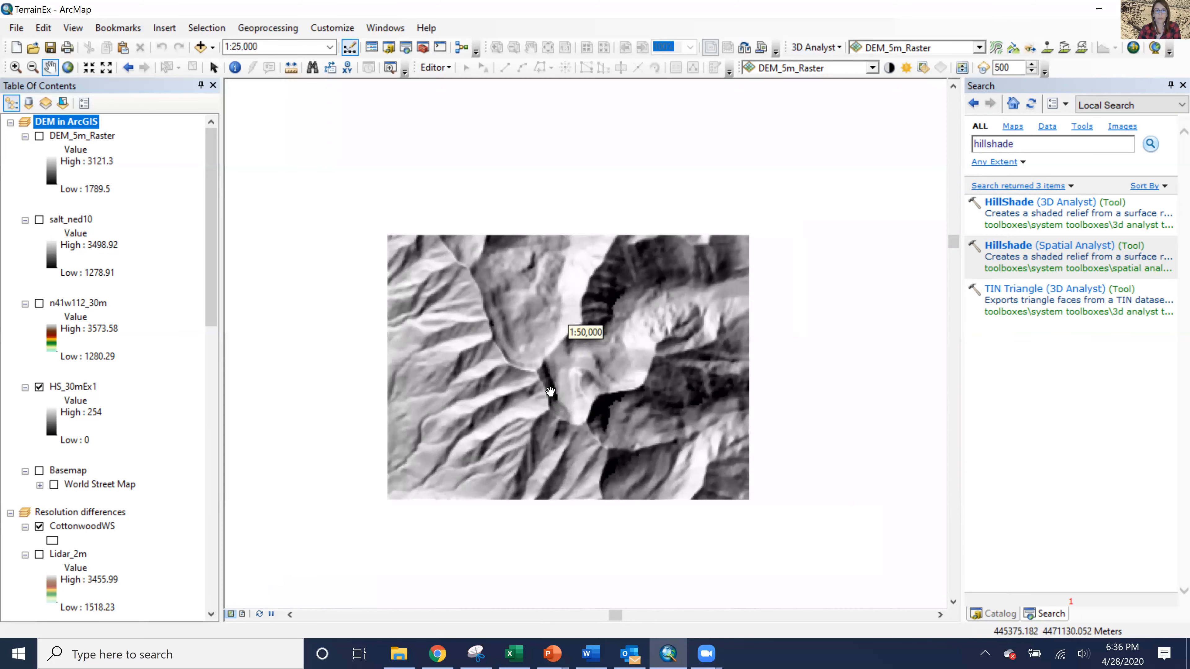
scroll(550, 391, "down", 3)
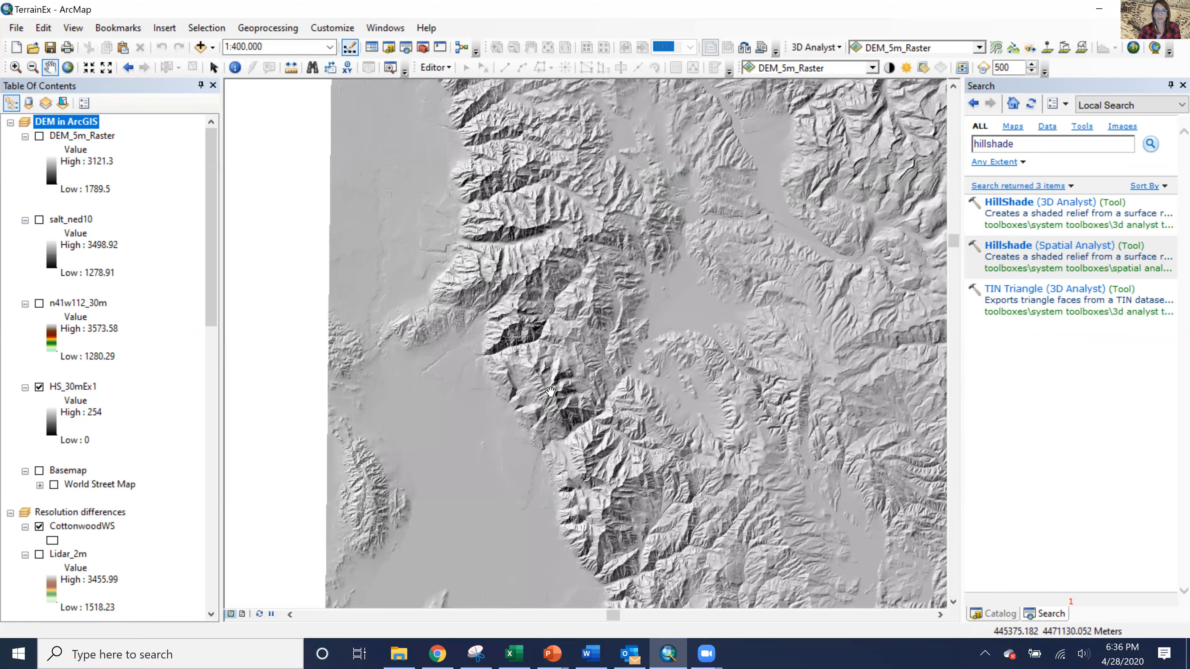
scroll(550, 391, "down", 1)
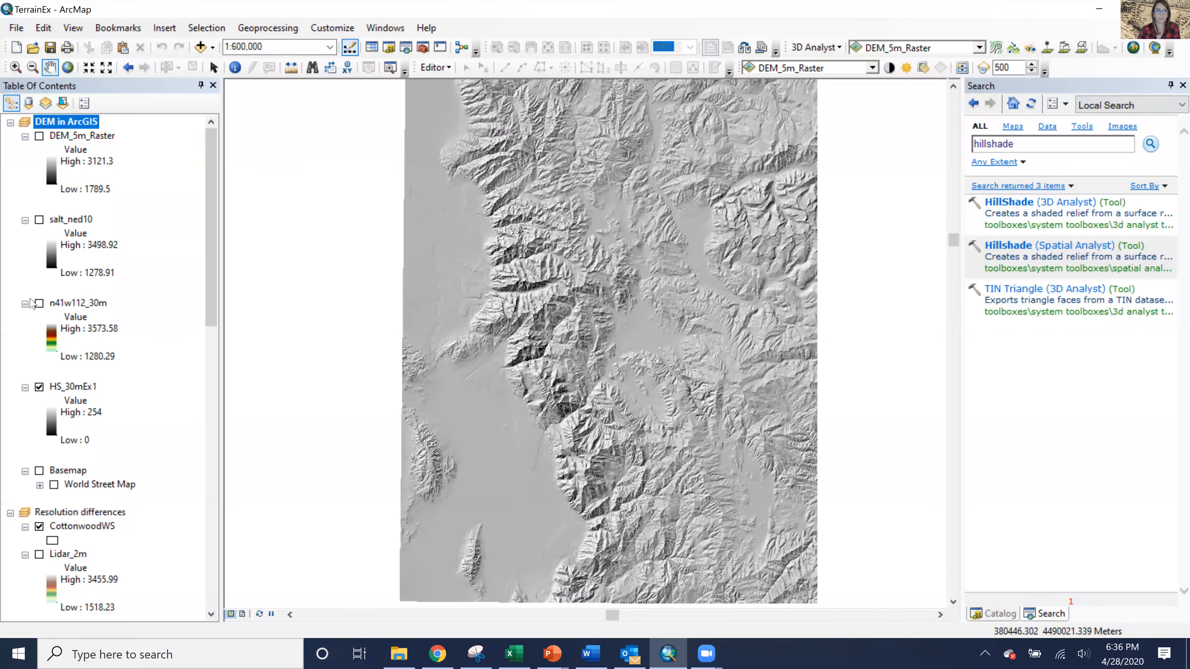
- Turn the n41w112_30m layer back on above the hillshade, toggling its visibility to compare the two rasters
left_click(39, 303)
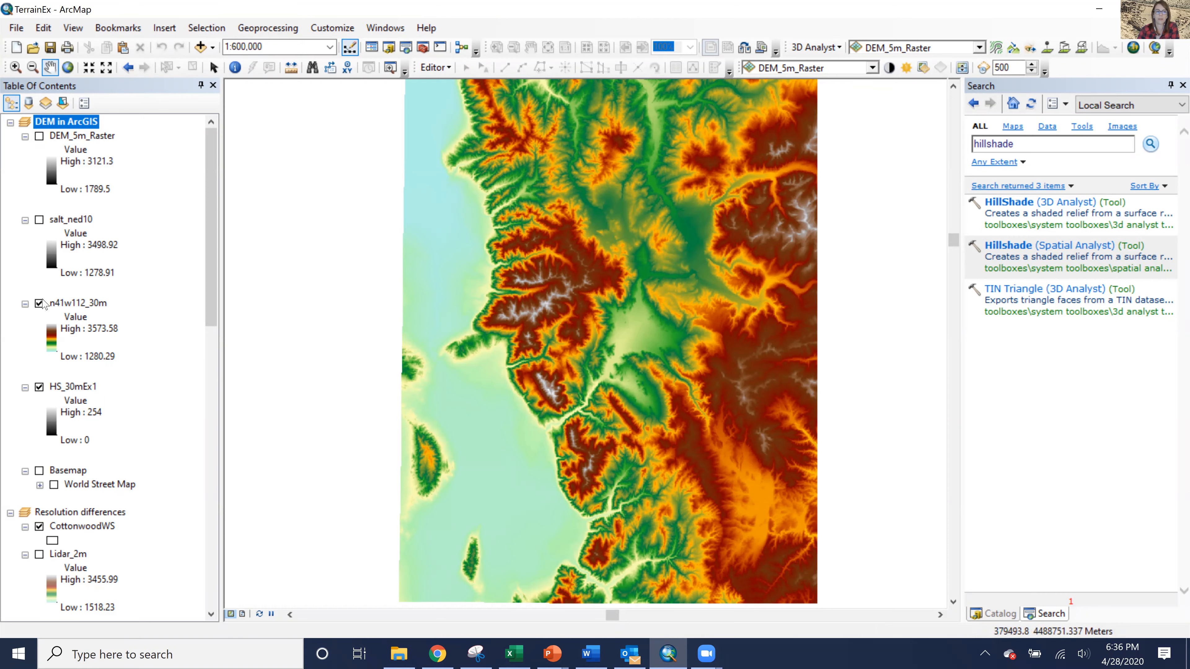
left_click(36, 306)
left_click(36, 305)
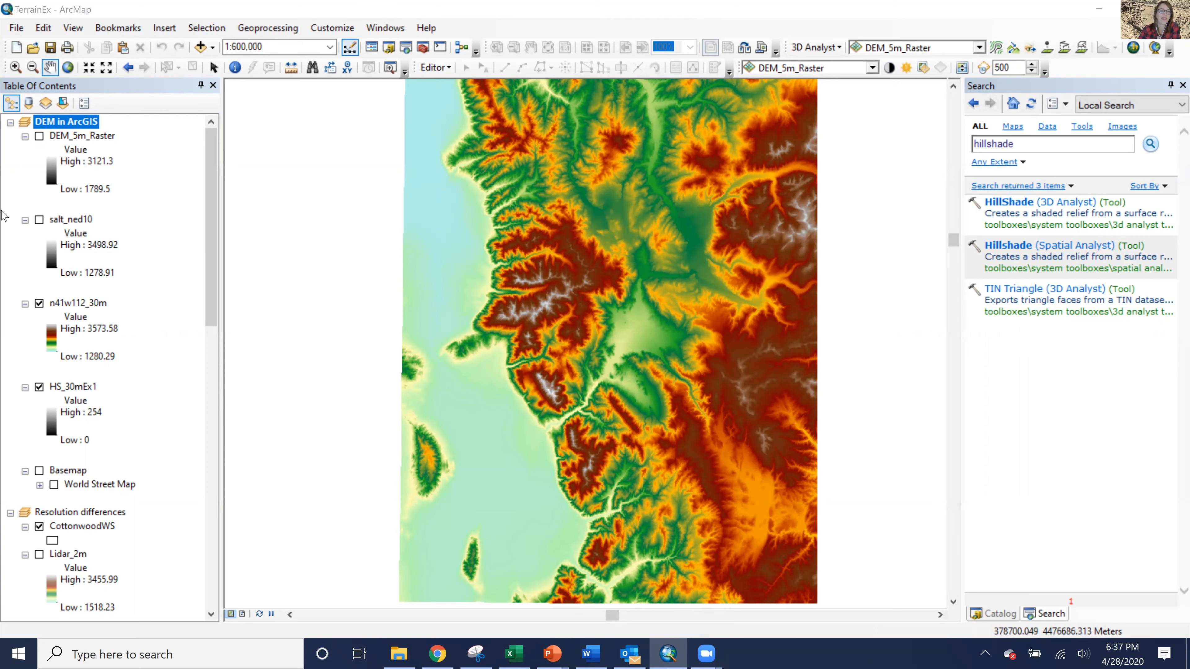
- Set the n41w112_30m layer's transparency to 50% and inspect the colored elevation over the hillshade
left_click(94, 302)
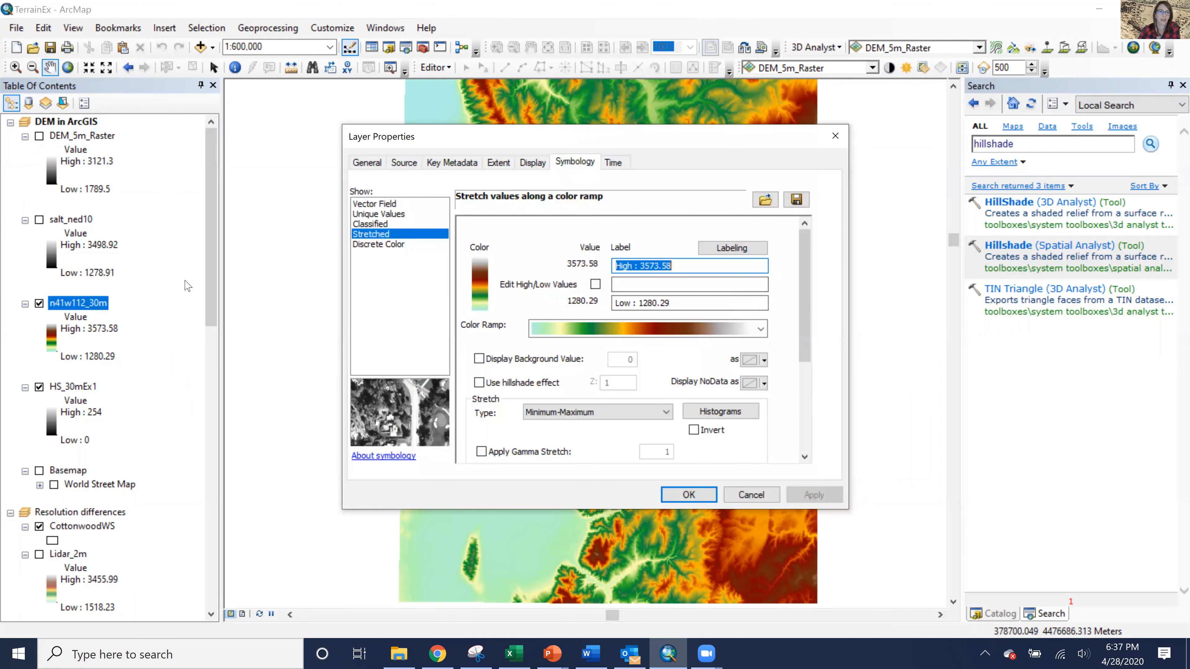
left_click(534, 165)
left_click(480, 333)
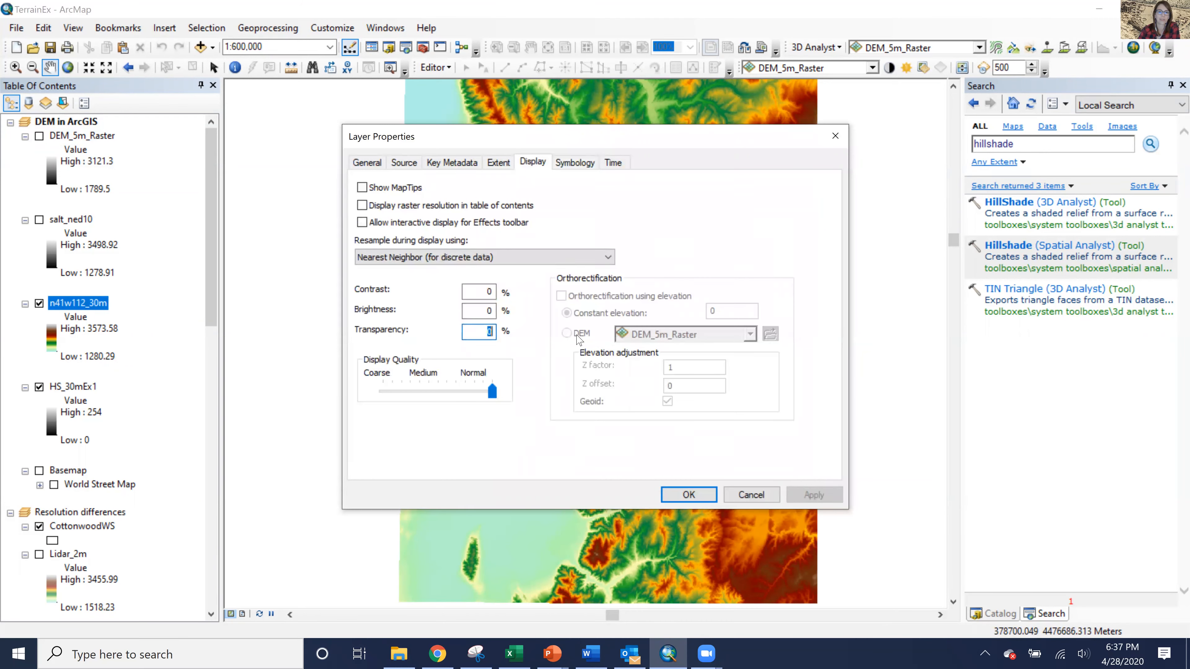
type("50")
key("Return")
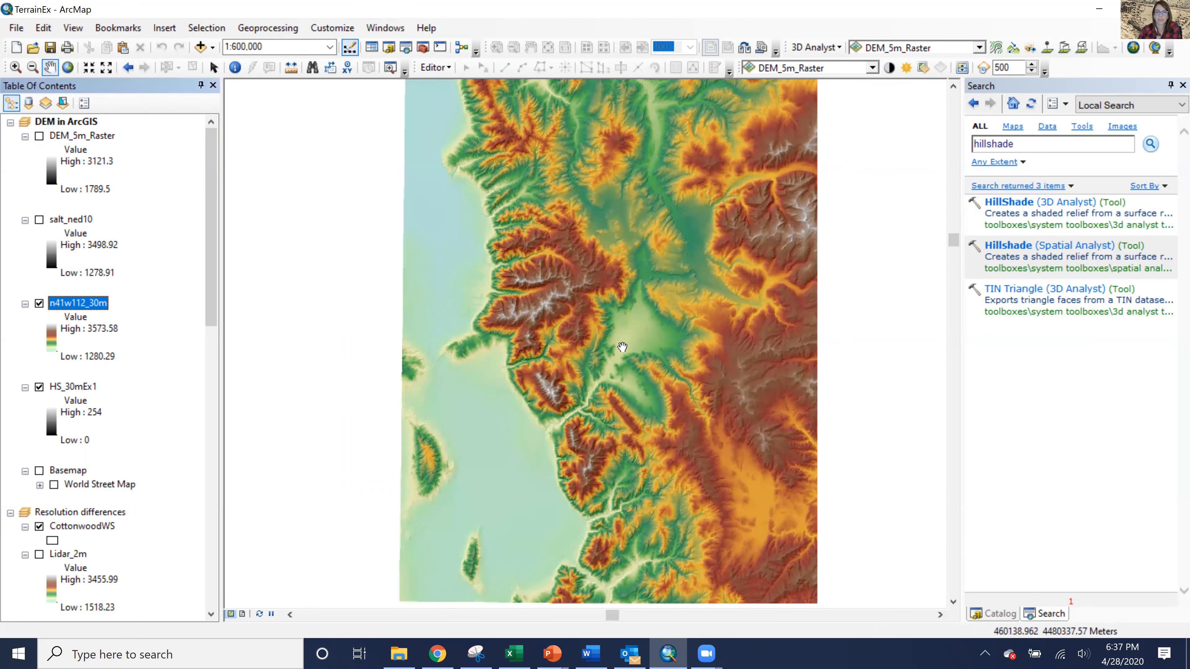
scroll(623, 346, "up", 5)
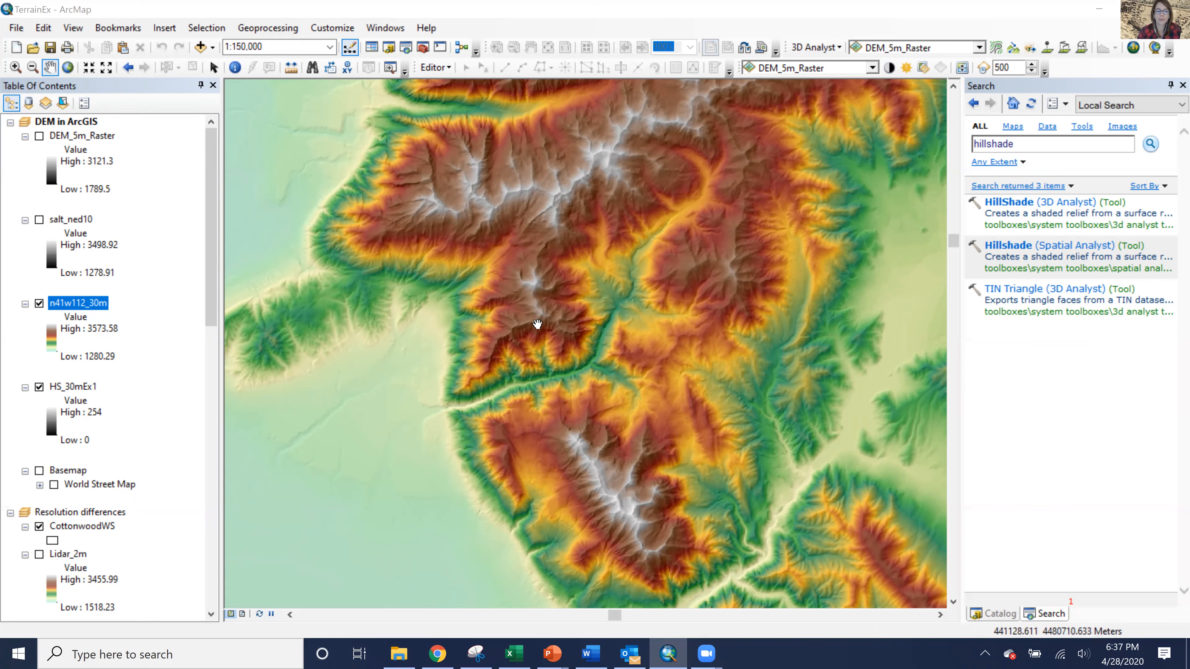
- Activate the Resolution differences data frame and examine the colored relief of the Cottonwood watershed
right_click(94, 516)
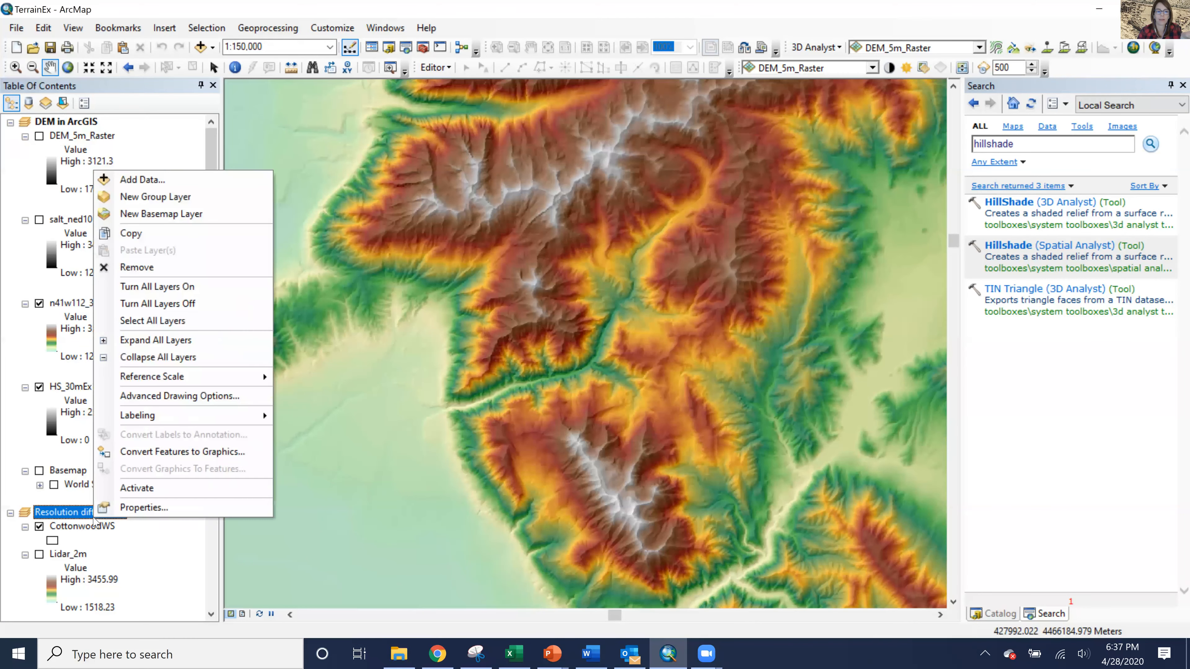
left_click(183, 487)
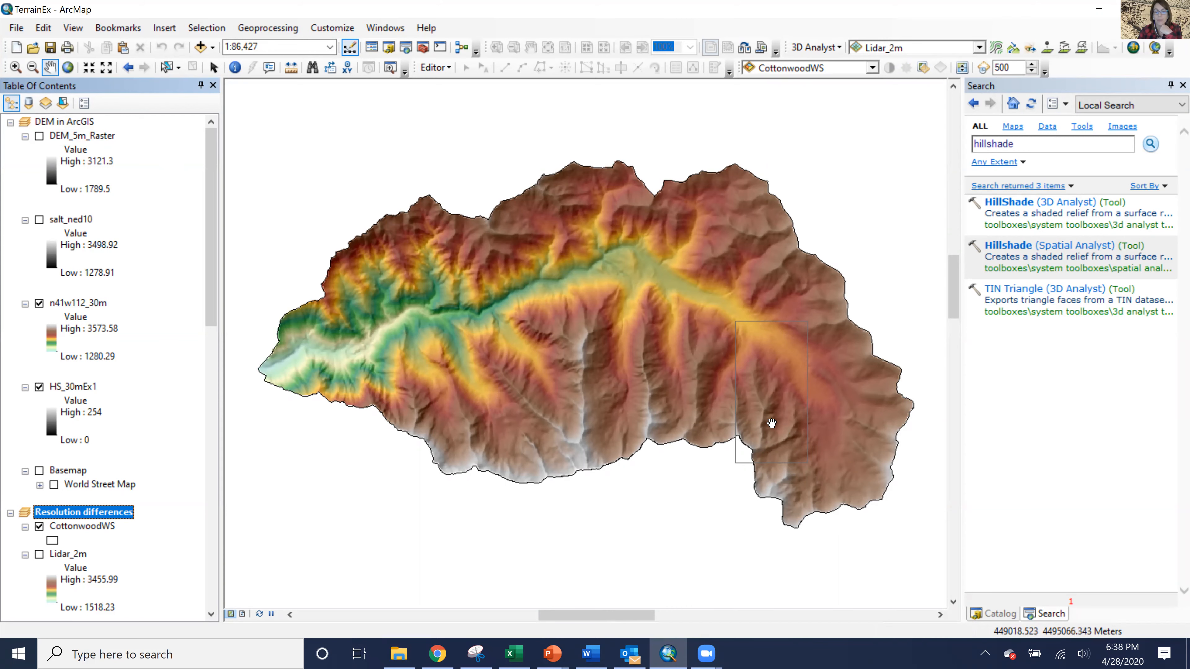
scroll(773, 422, "up", 4)
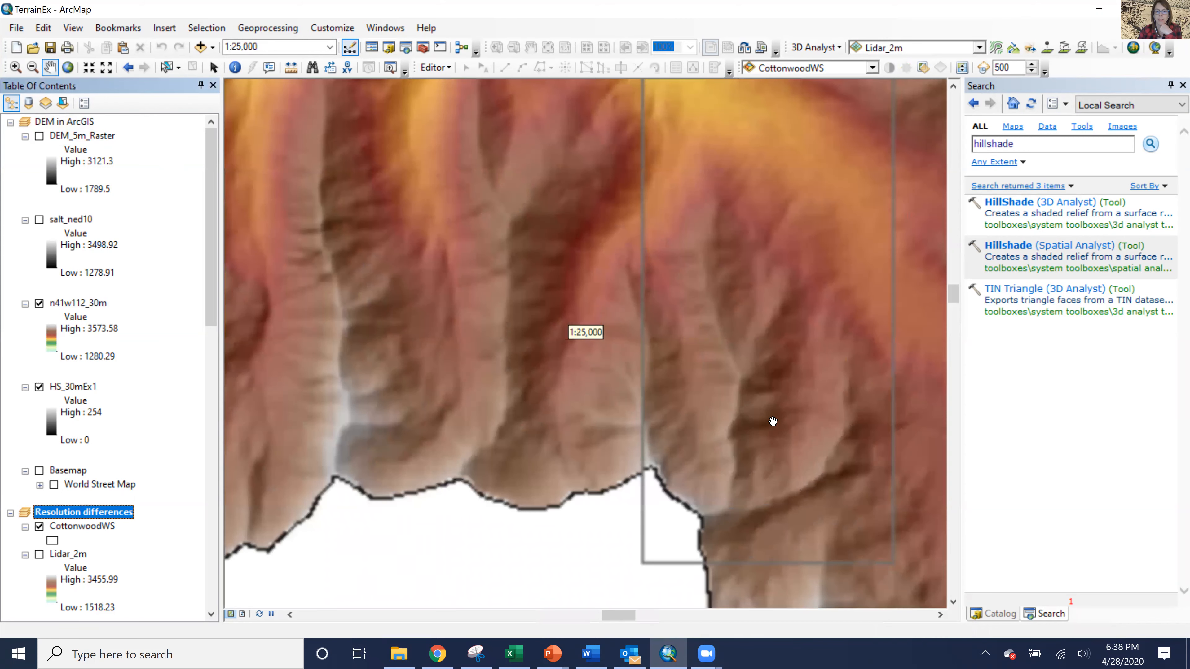
scroll(772, 422, "down", 2)
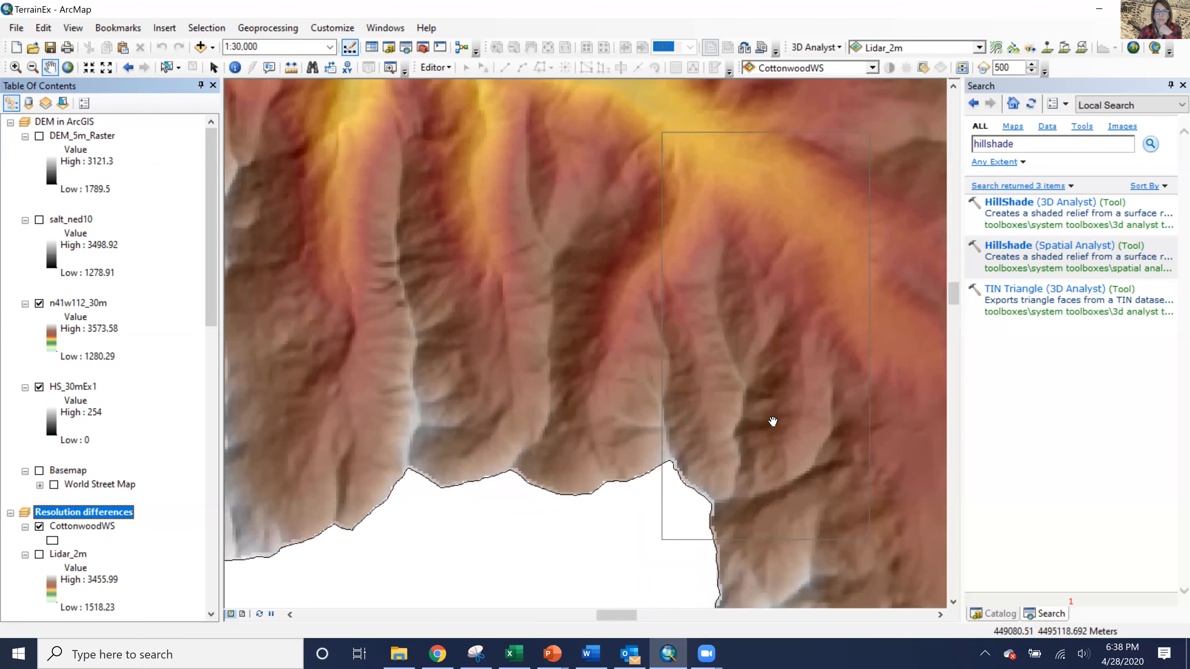
scroll(772, 422, "down", 4)
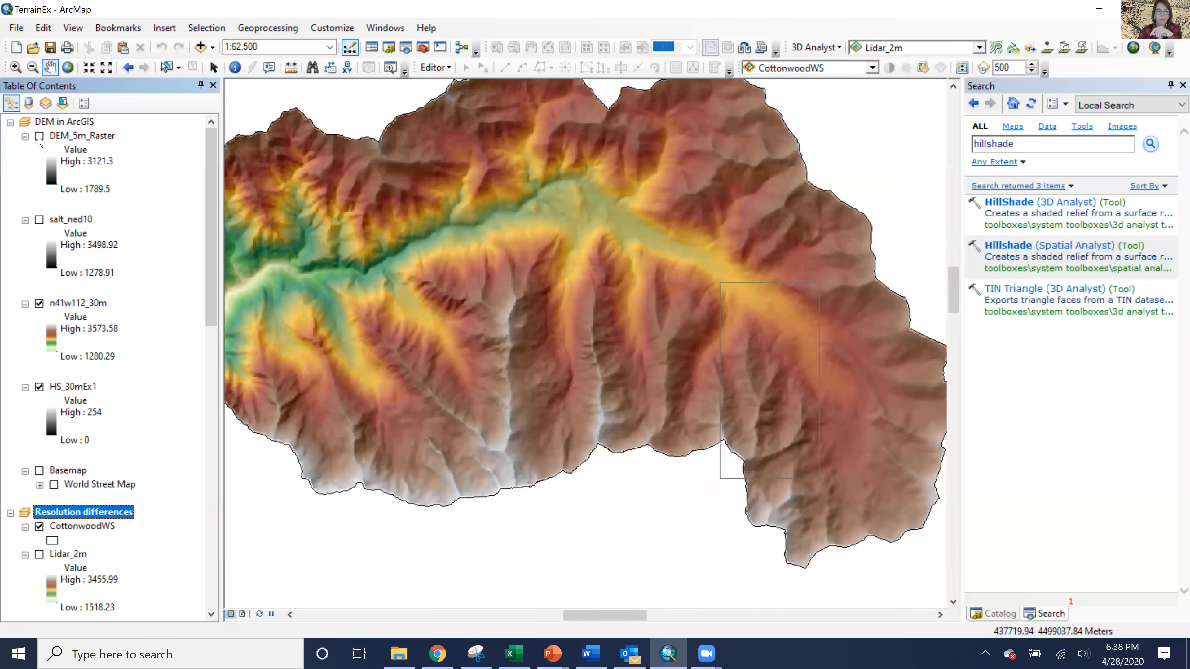
- Activate the DEM in ArcGIS data frame and temporarily display the salt_ned10 layer to check its coverage
right_click(76, 123)
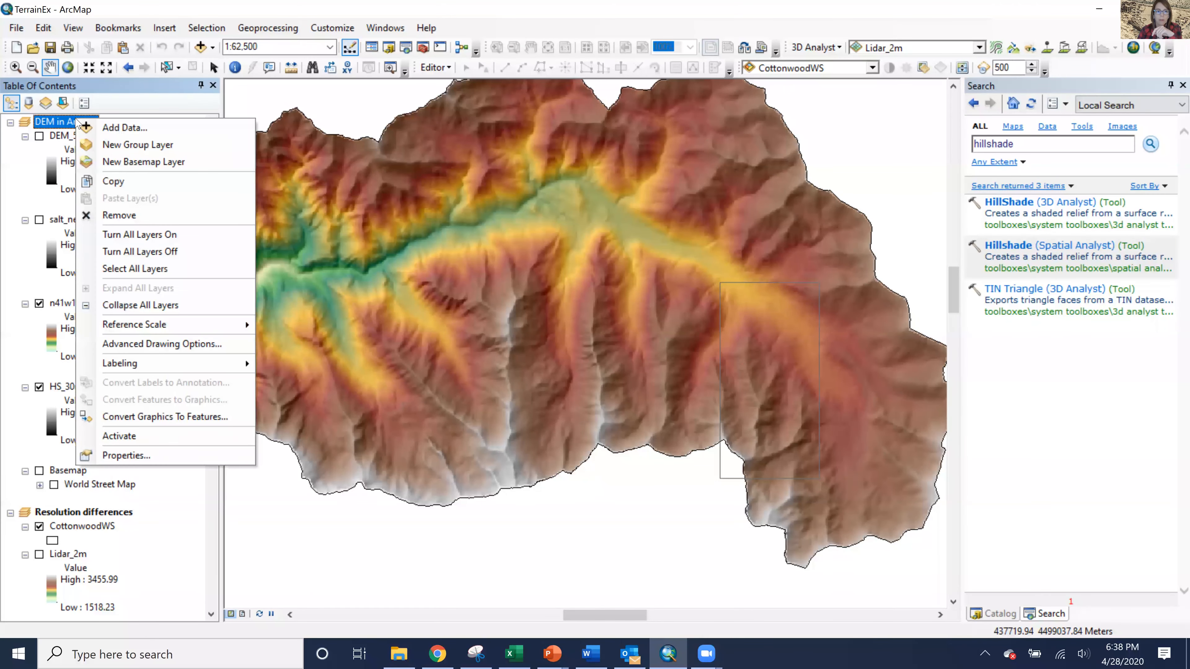
left_click(149, 438)
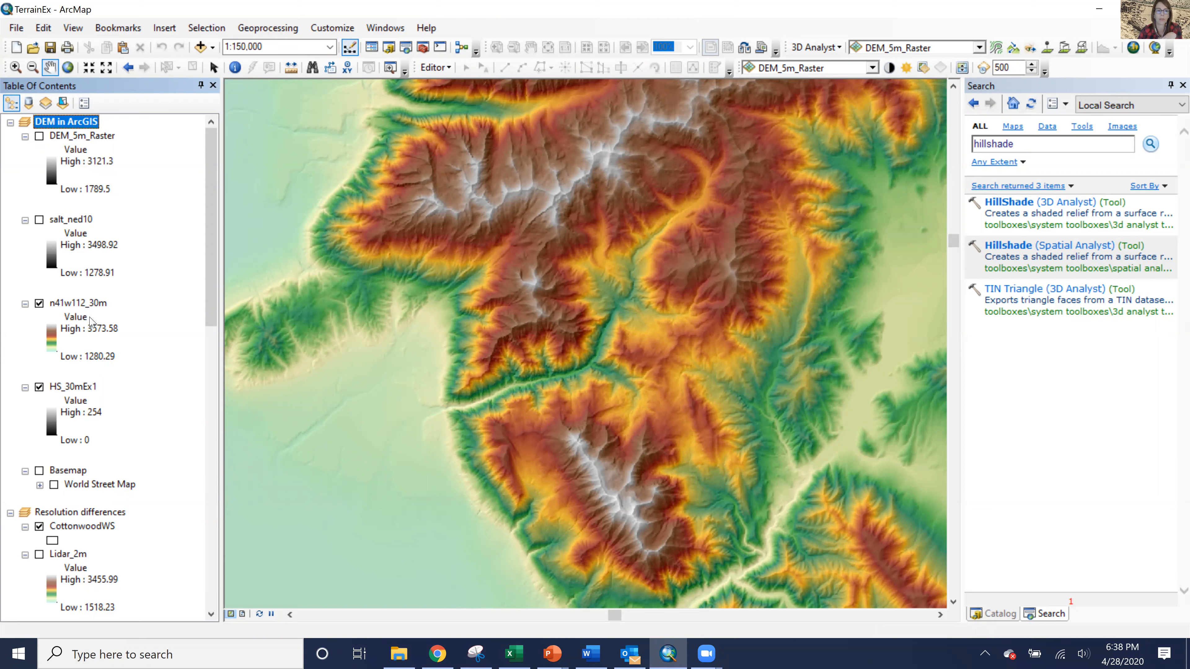
left_click(39, 220)
left_click(70, 219)
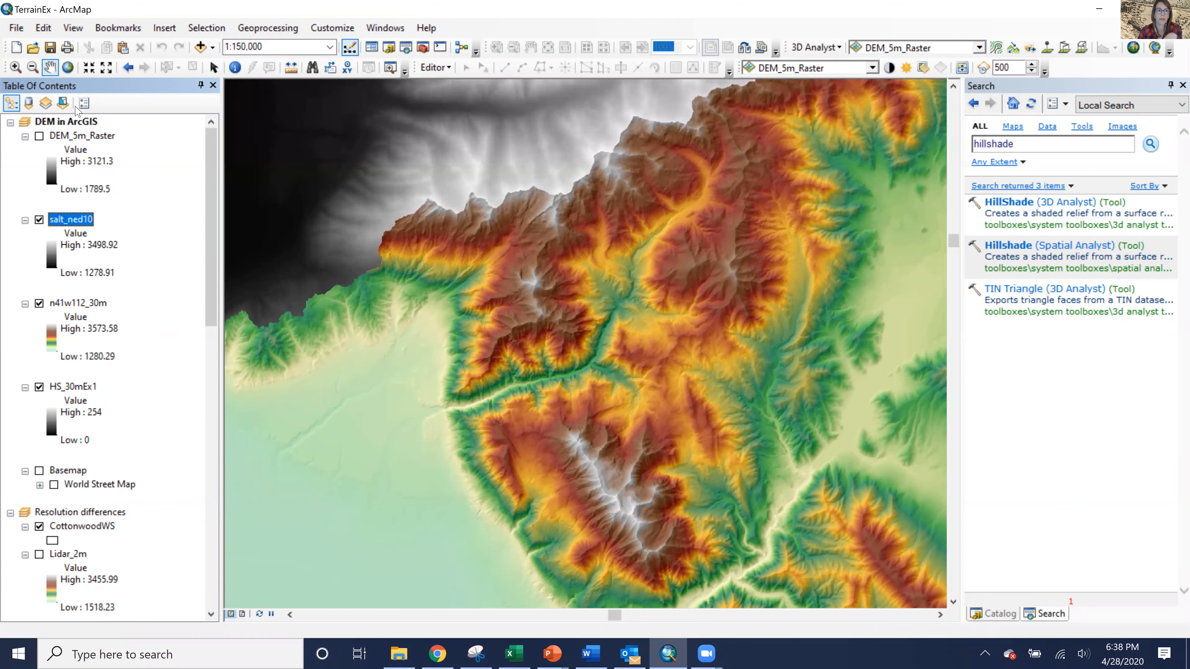
left_click(40, 220)
- Display DEM_5m_Raster instead of salt_ned10 and import its stretched symbology from the n41w112_30m layer
left_click(40, 136)
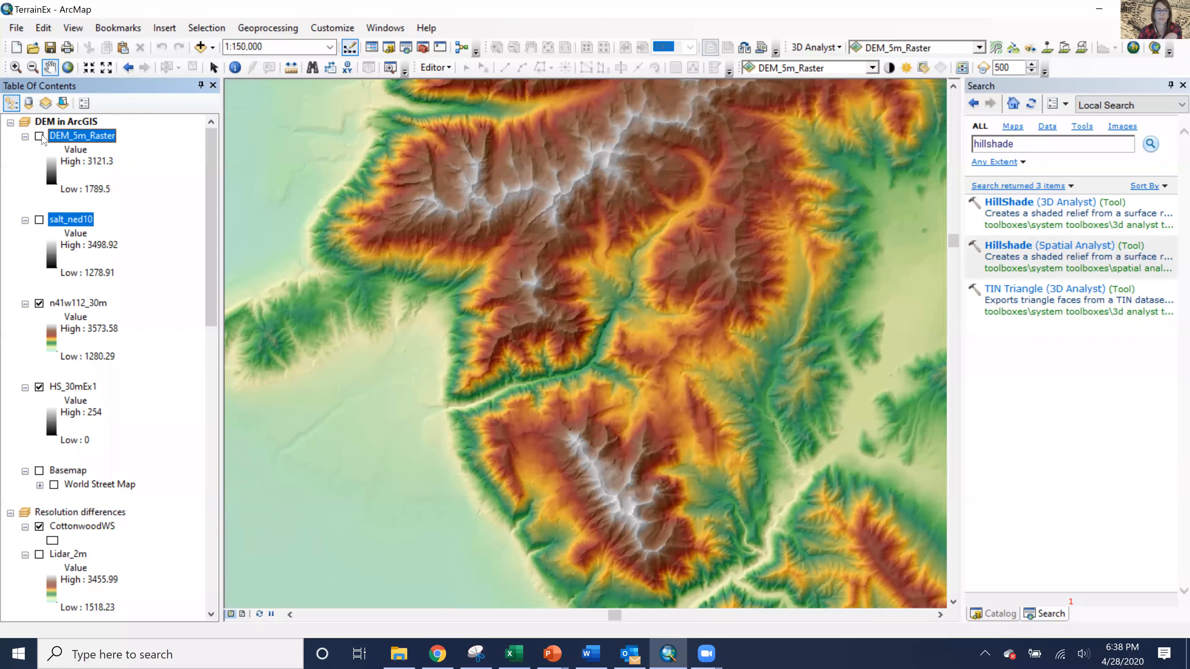
right_click(82, 138)
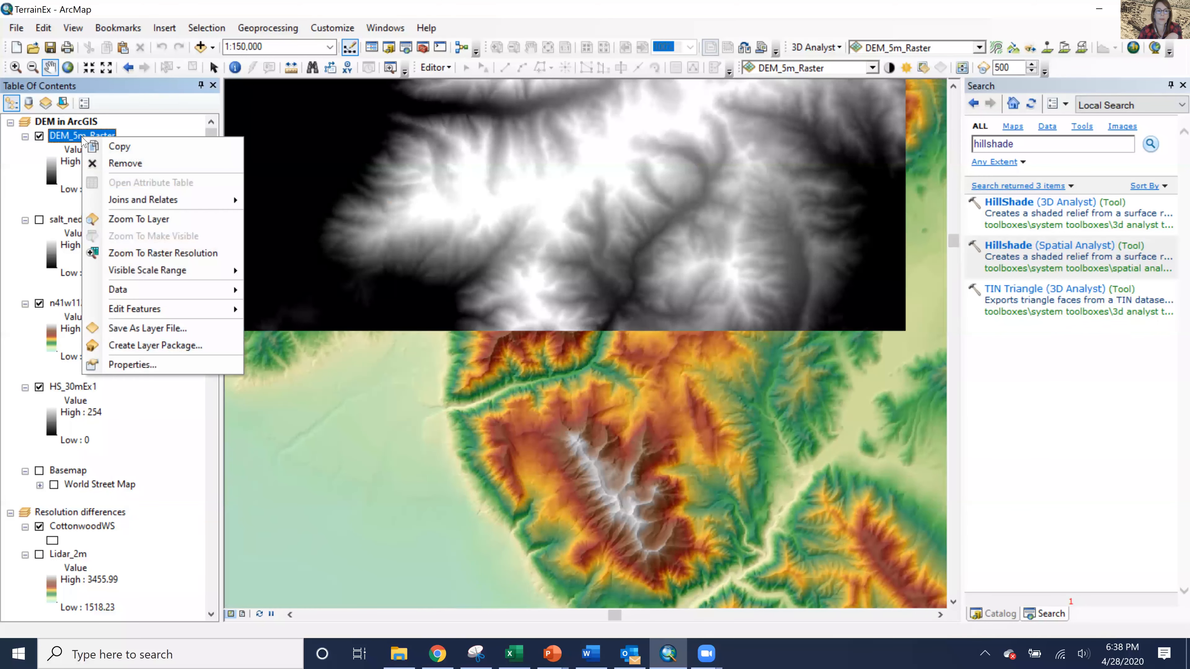
left_click(140, 364)
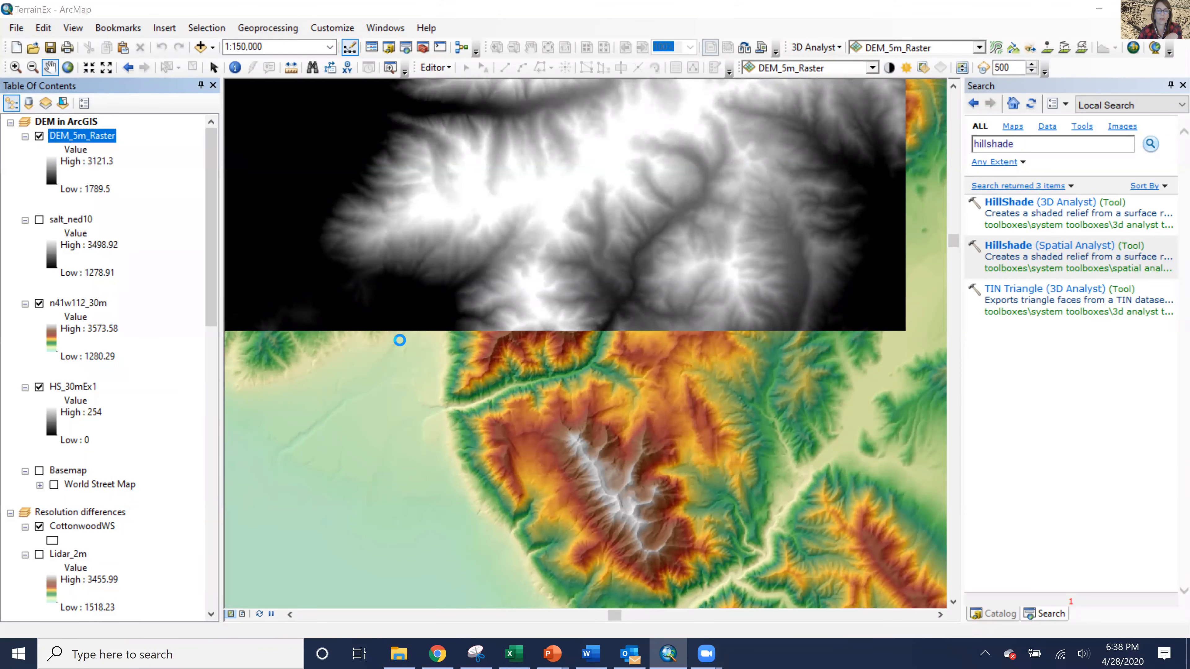
left_click(574, 161)
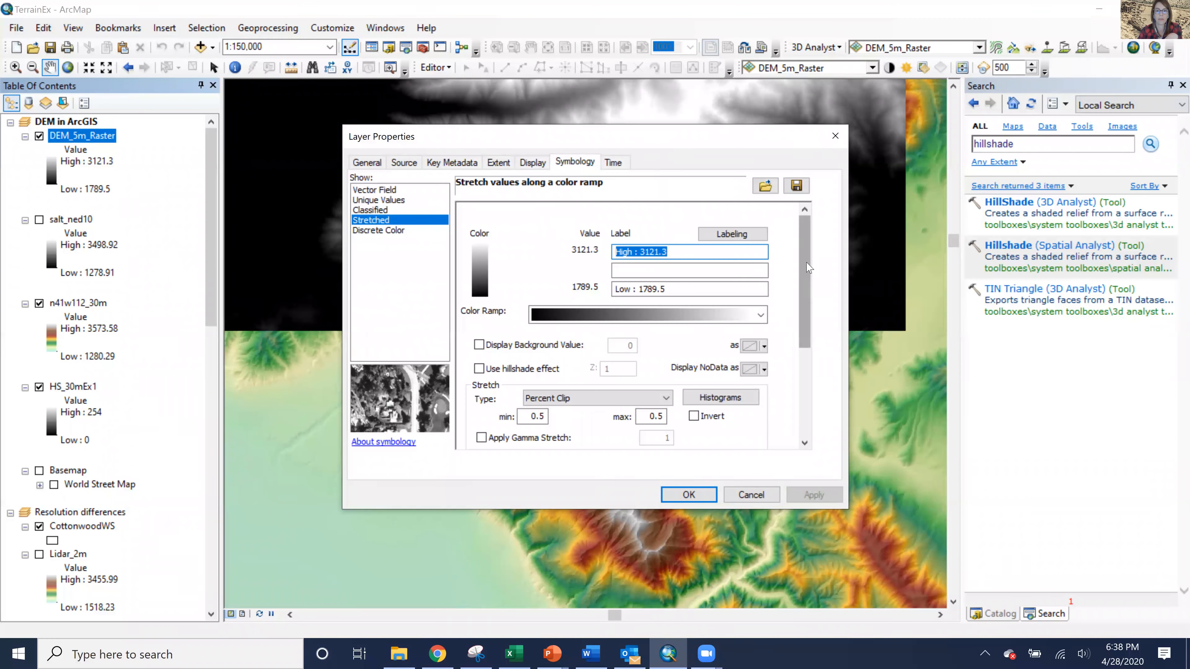
left_click(770, 189)
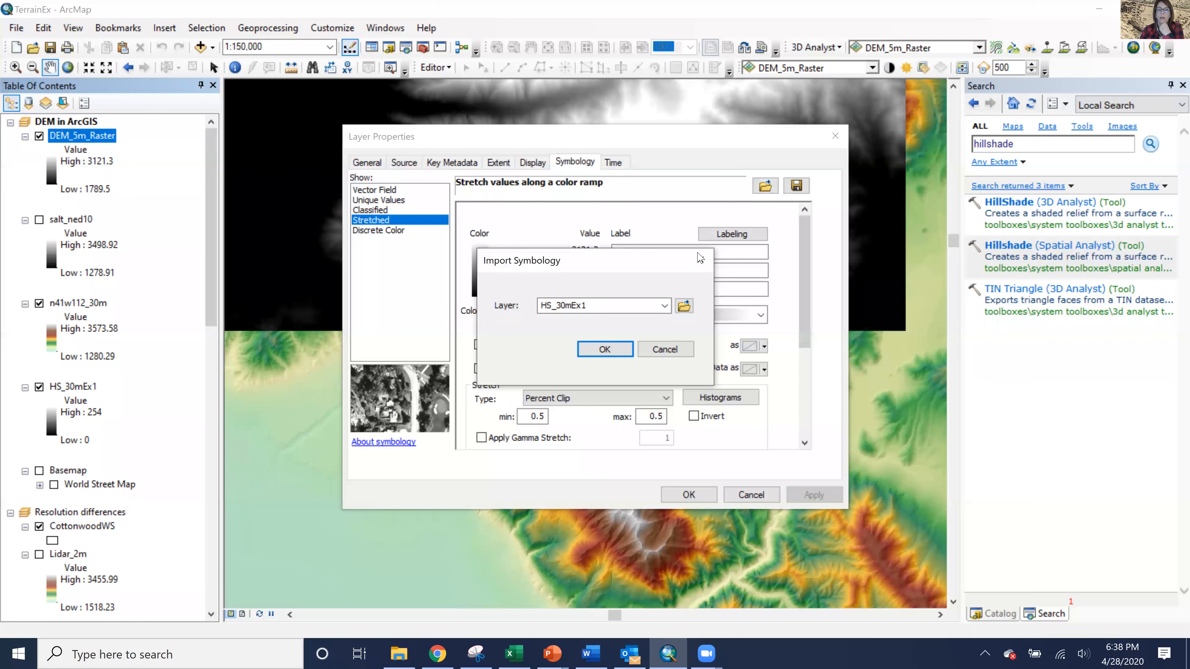
left_click(664, 306)
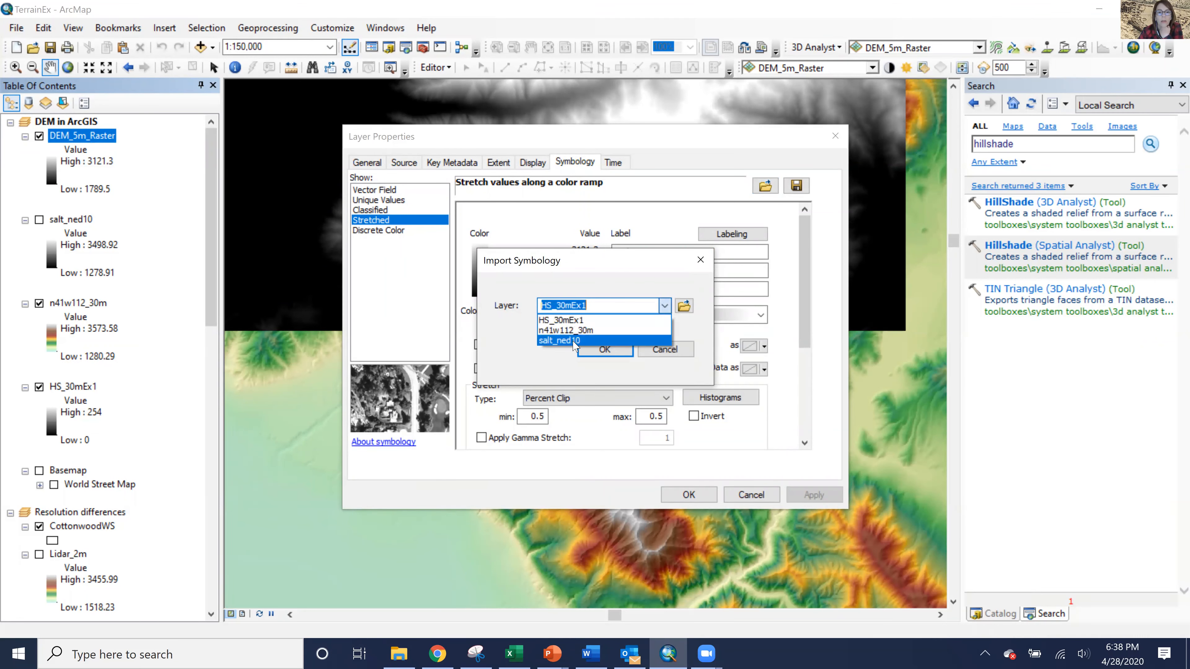
left_click(578, 331)
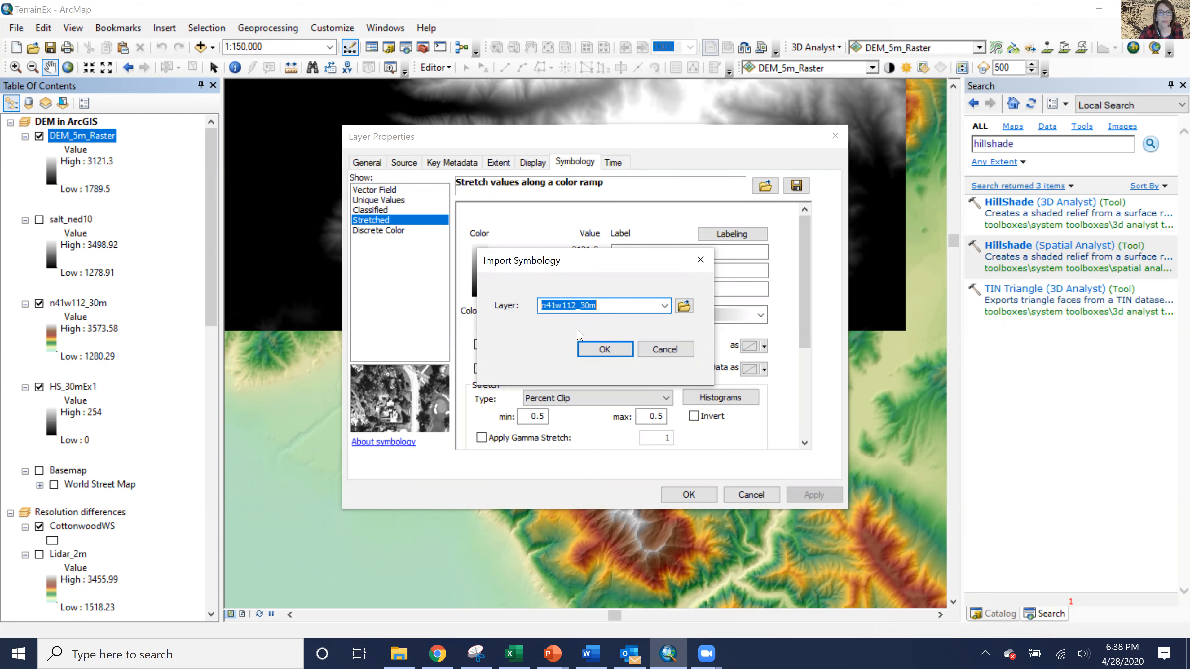
left_click(604, 350)
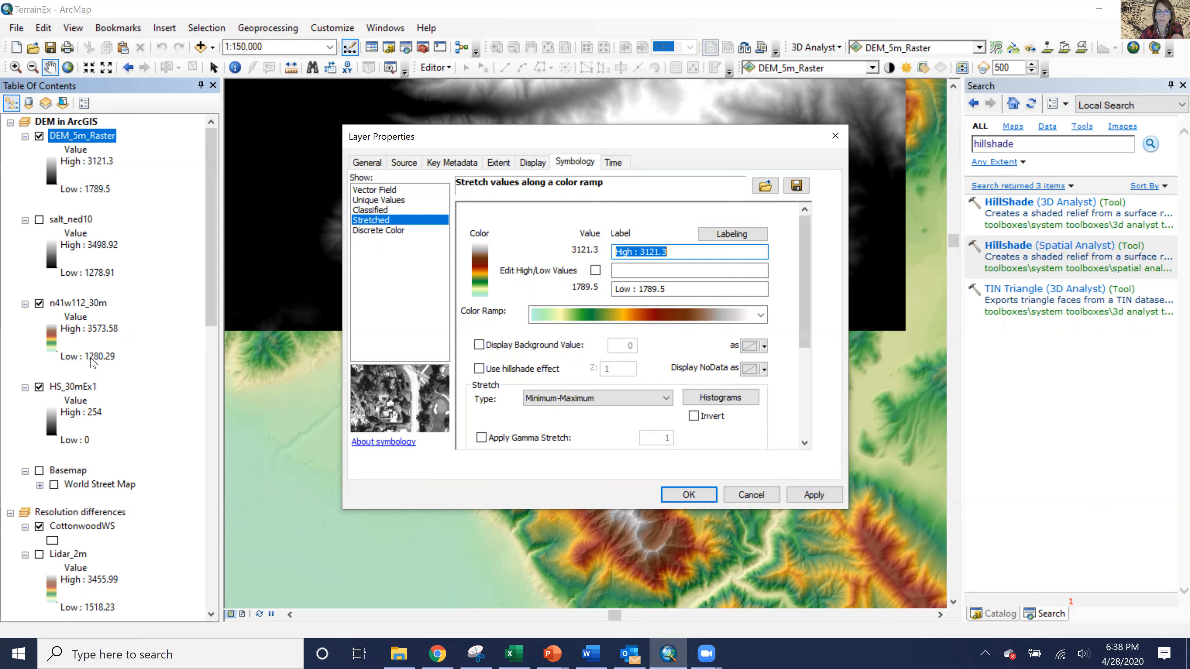
- Set the DEM_5m_Raster stretch statistics to custom settings, importing them from the n41w112_30m raster in Utah_Data.gdb, and apply
left_click_drag(807, 294, 807, 400)
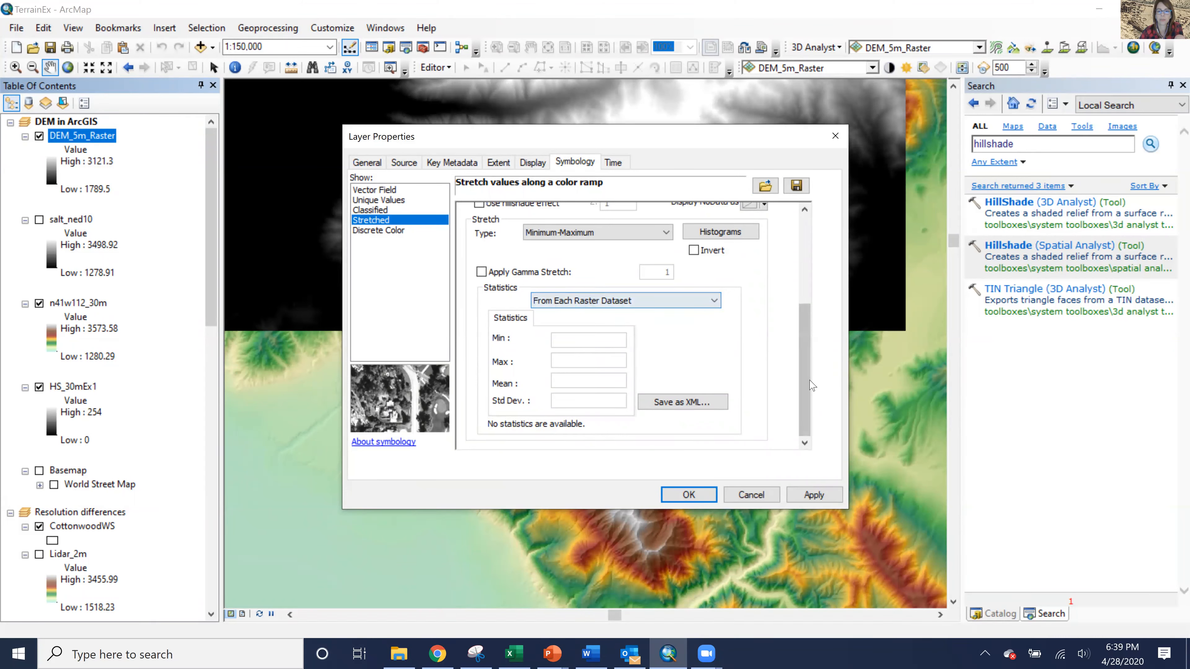
left_click_drag(815, 391, 823, 350)
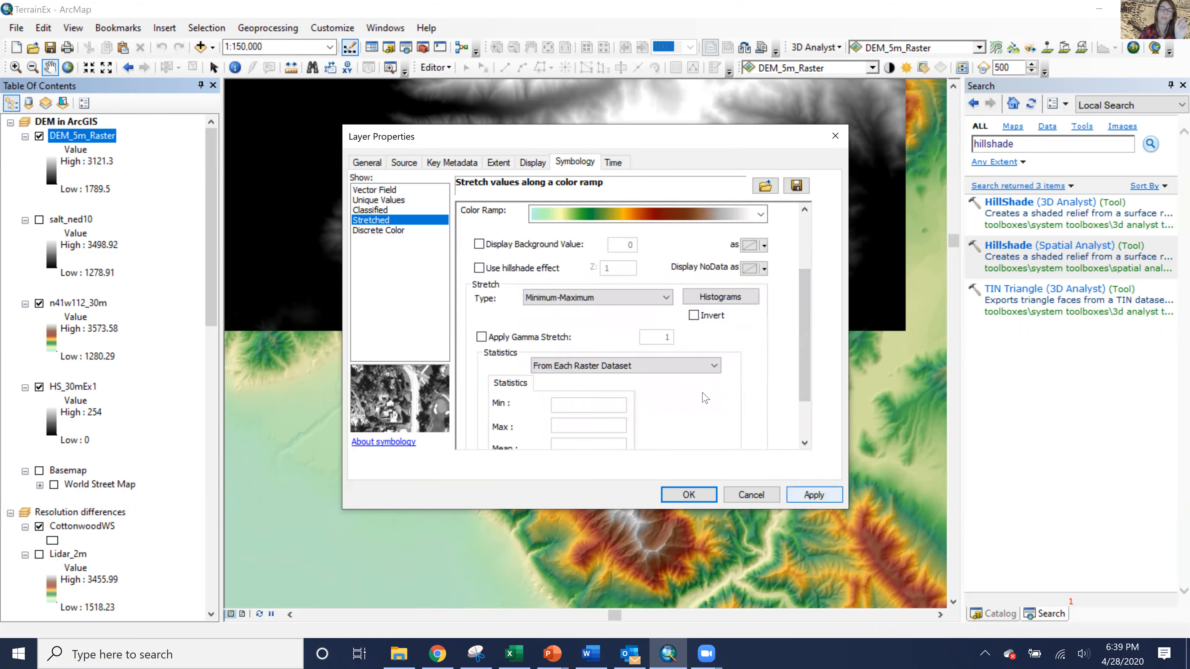
left_click(656, 370)
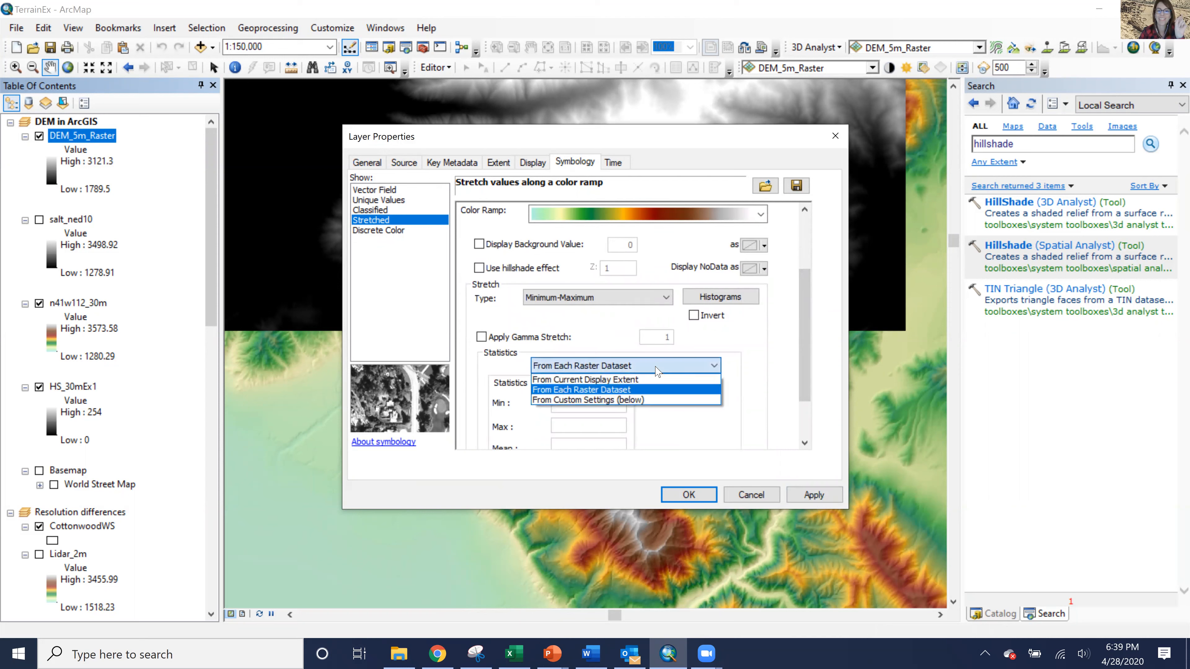
left_click(653, 401)
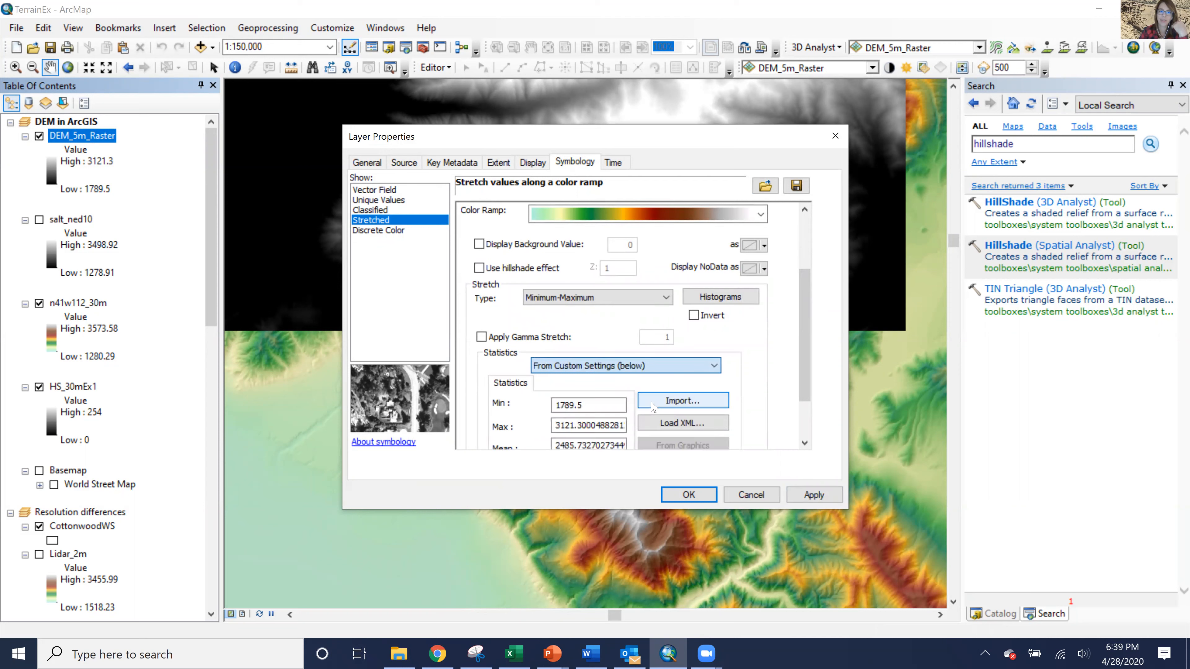
left_click(682, 401)
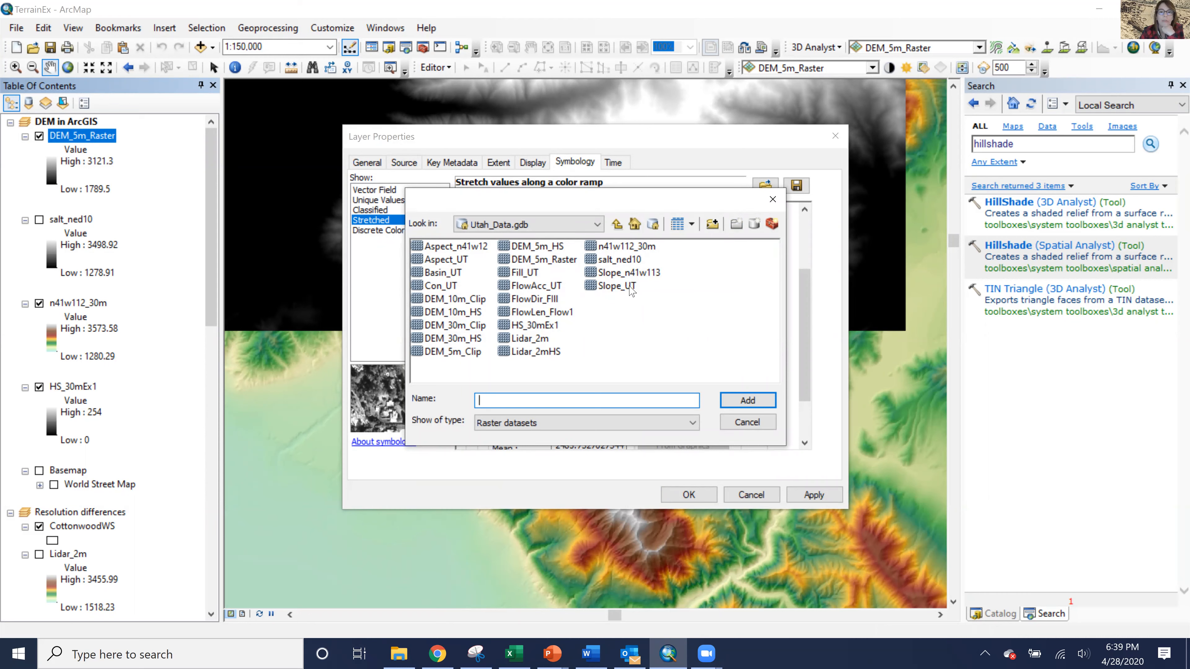
left_click(624, 247)
left_click(740, 406)
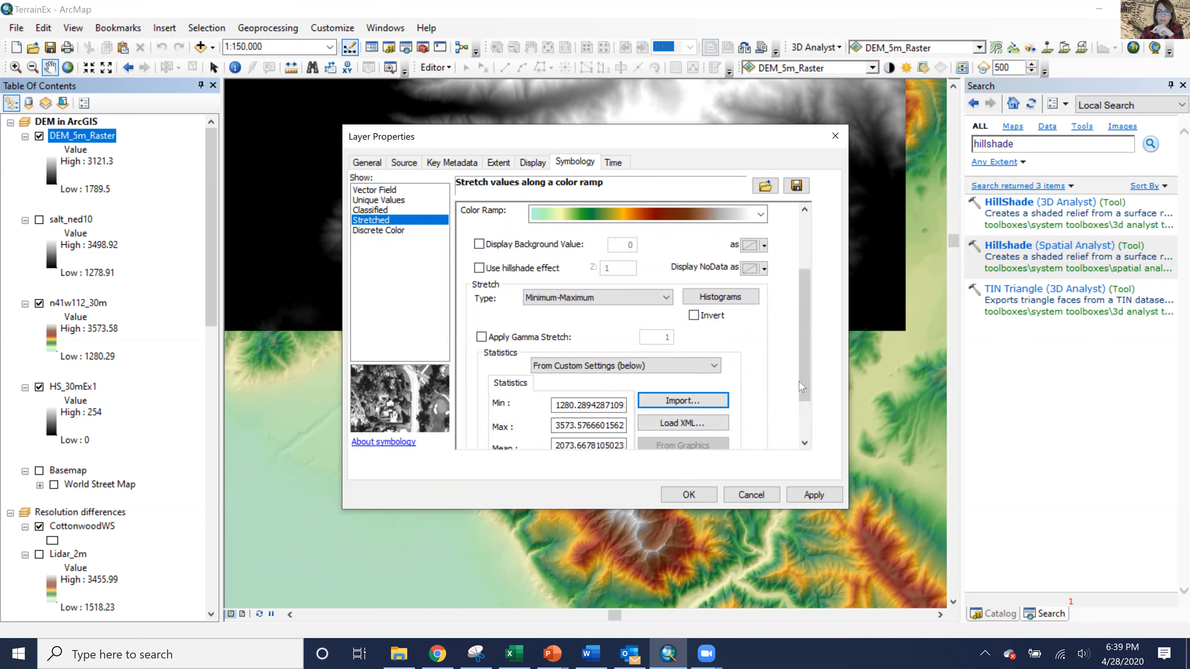
left_click_drag(805, 394, 815, 436)
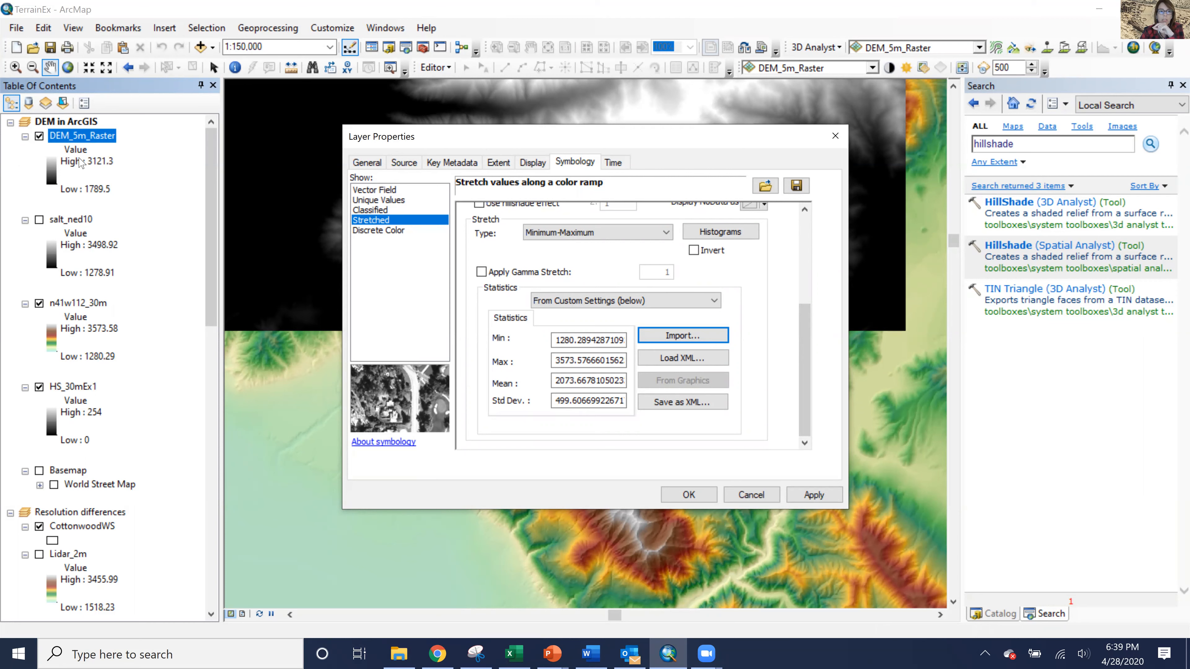
left_click(815, 496)
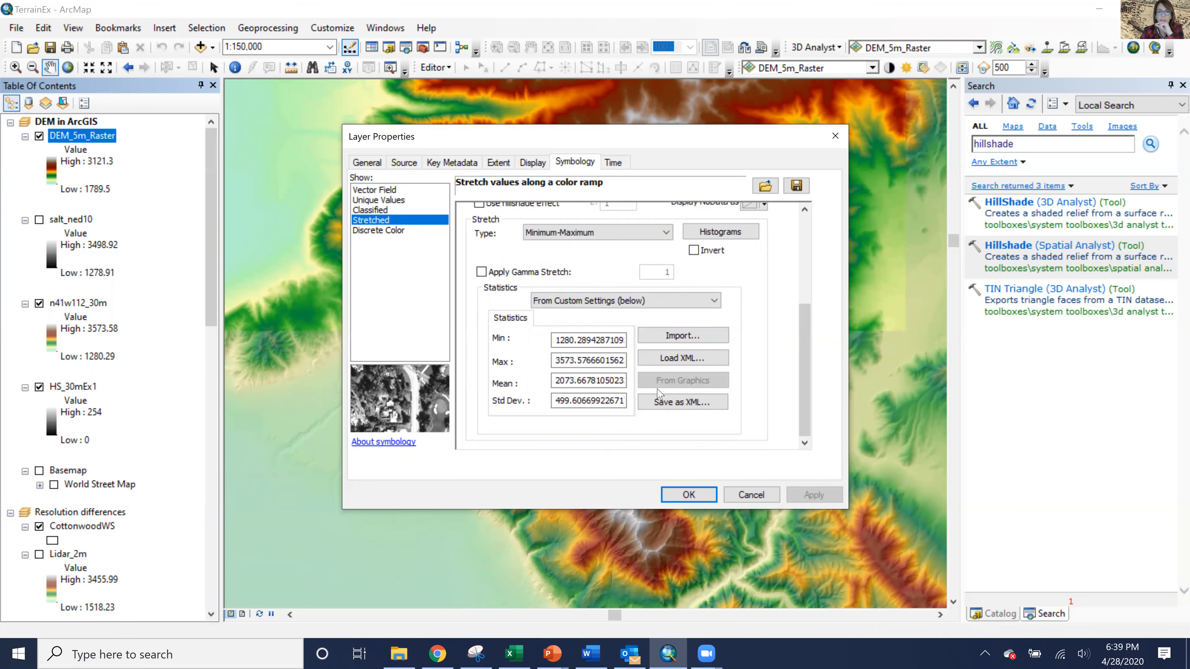
- Switch the stretch statistics to the current display extent and back to custom settings, reimporting them from n41w112_30m
left_click(670, 299)
left_click(675, 324)
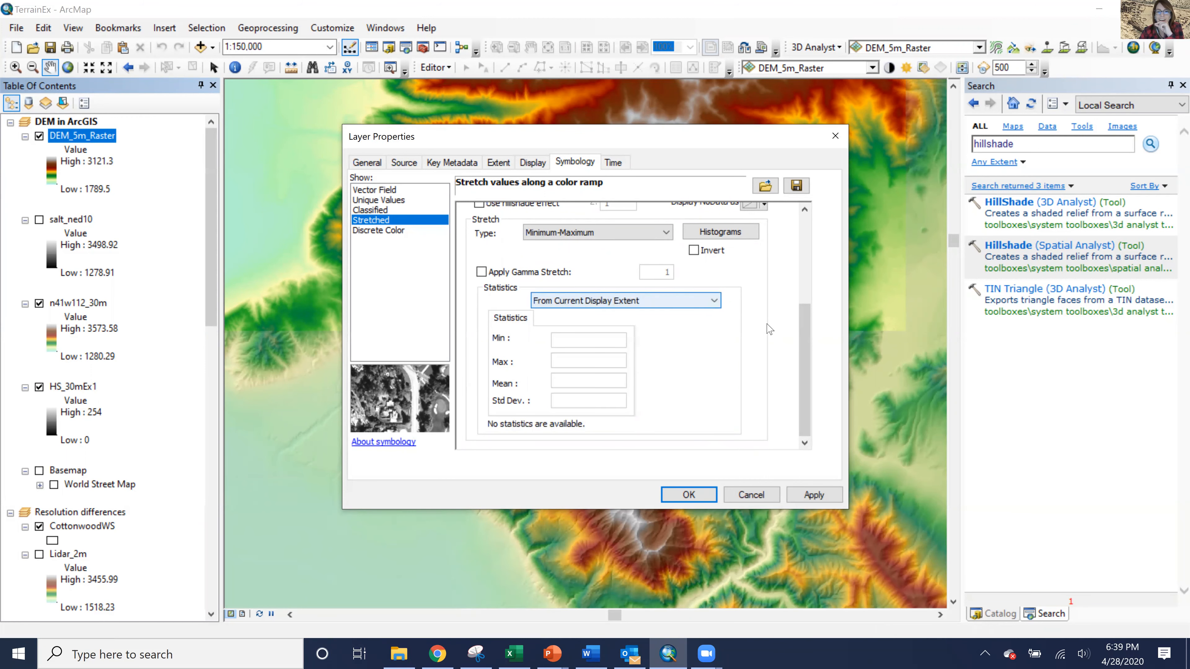
left_click(672, 302)
left_click(670, 334)
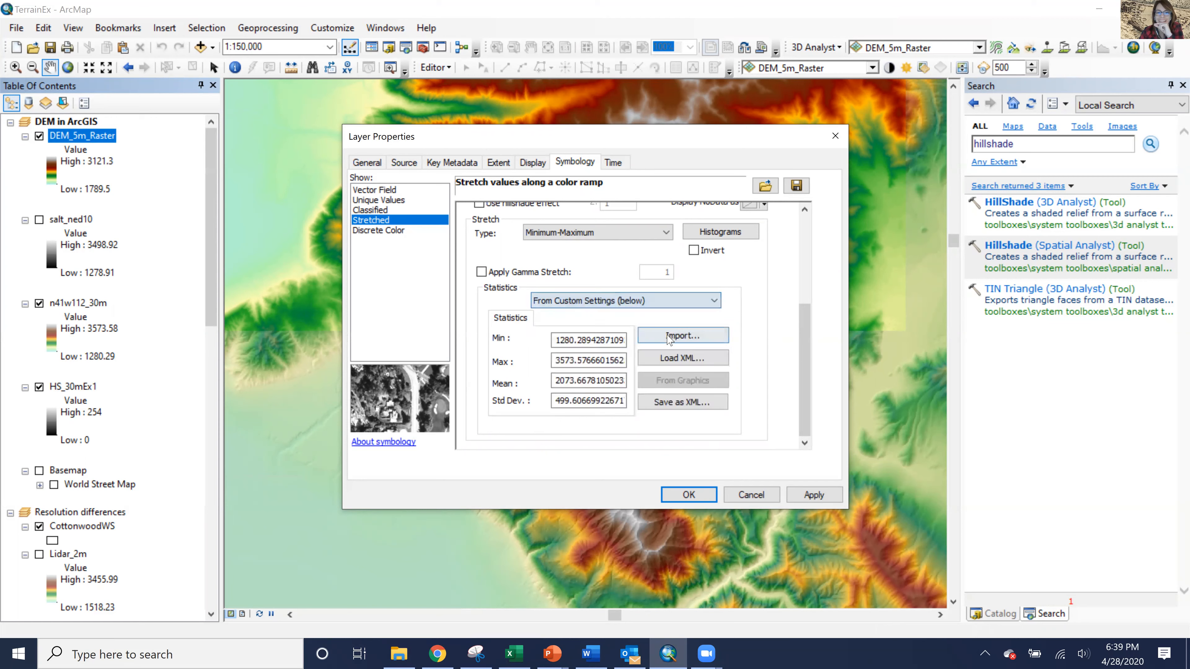
left_click(680, 336)
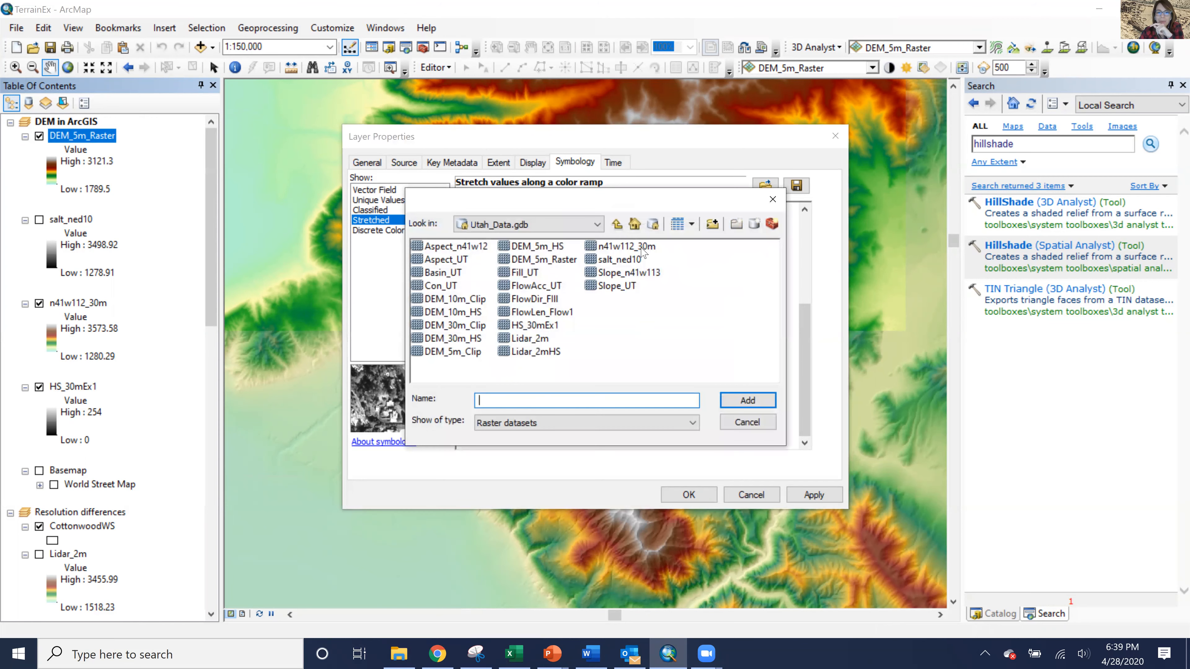
left_click(641, 248)
left_click(746, 401)
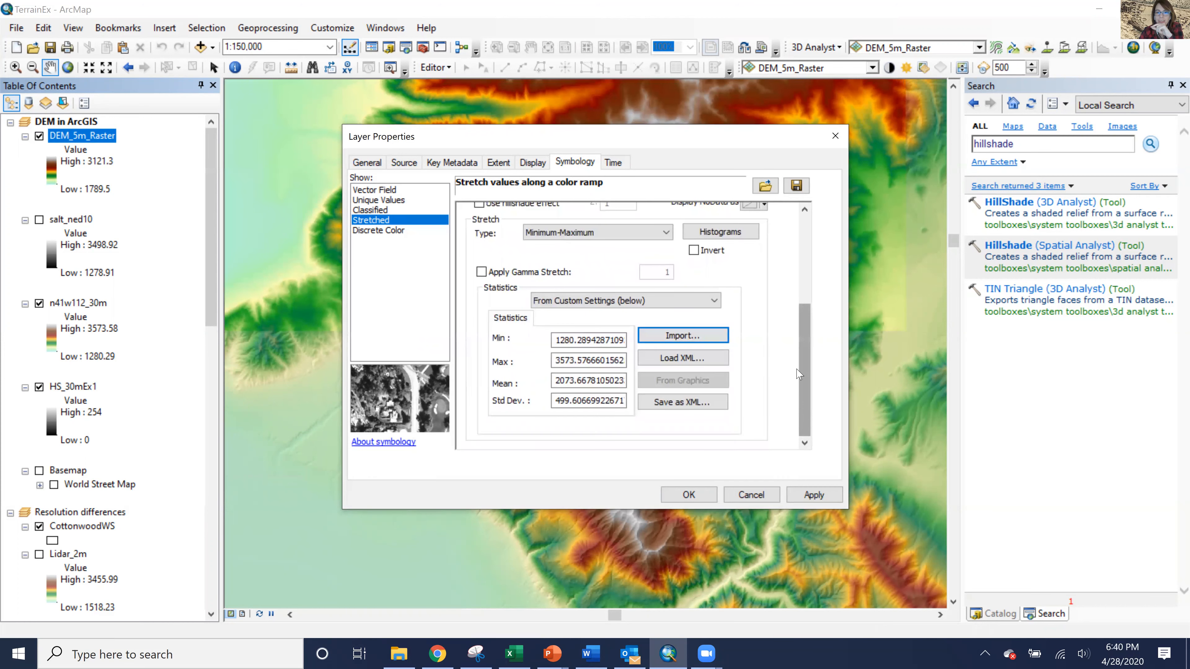
- Enable editing of the high and low values for DEM_5m_Raster and apply the imported custom statistics
left_click_drag(803, 366, 813, 277)
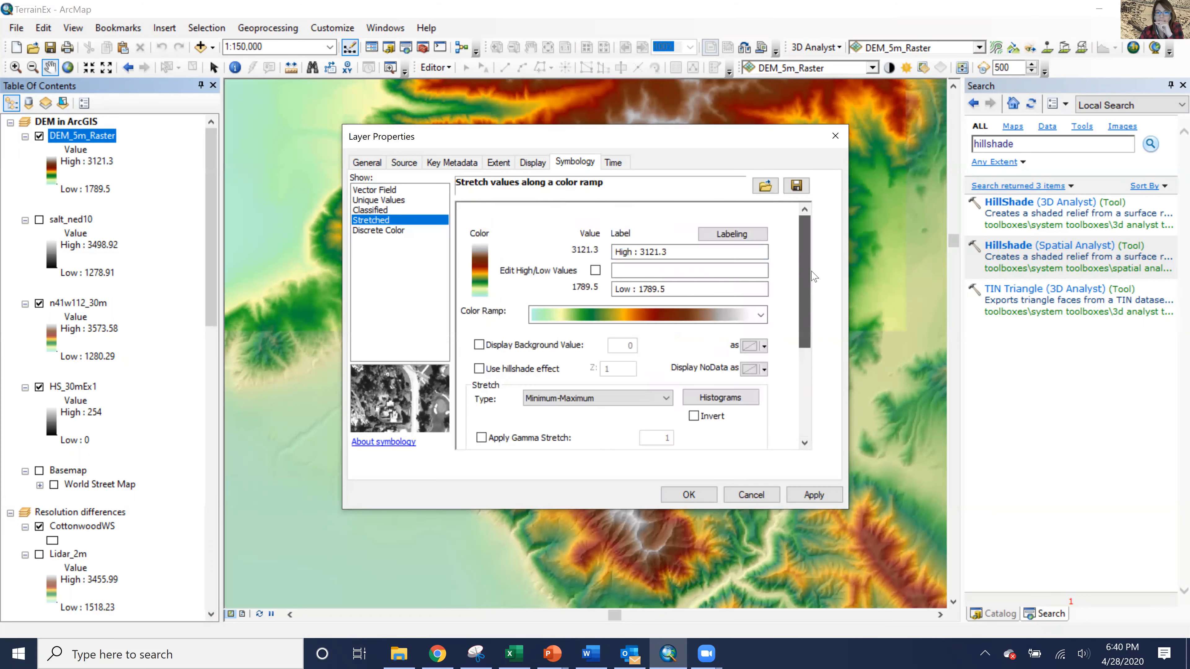
left_click(596, 274)
scroll(598, 313, "down", 5)
scroll(599, 313, "up", 5)
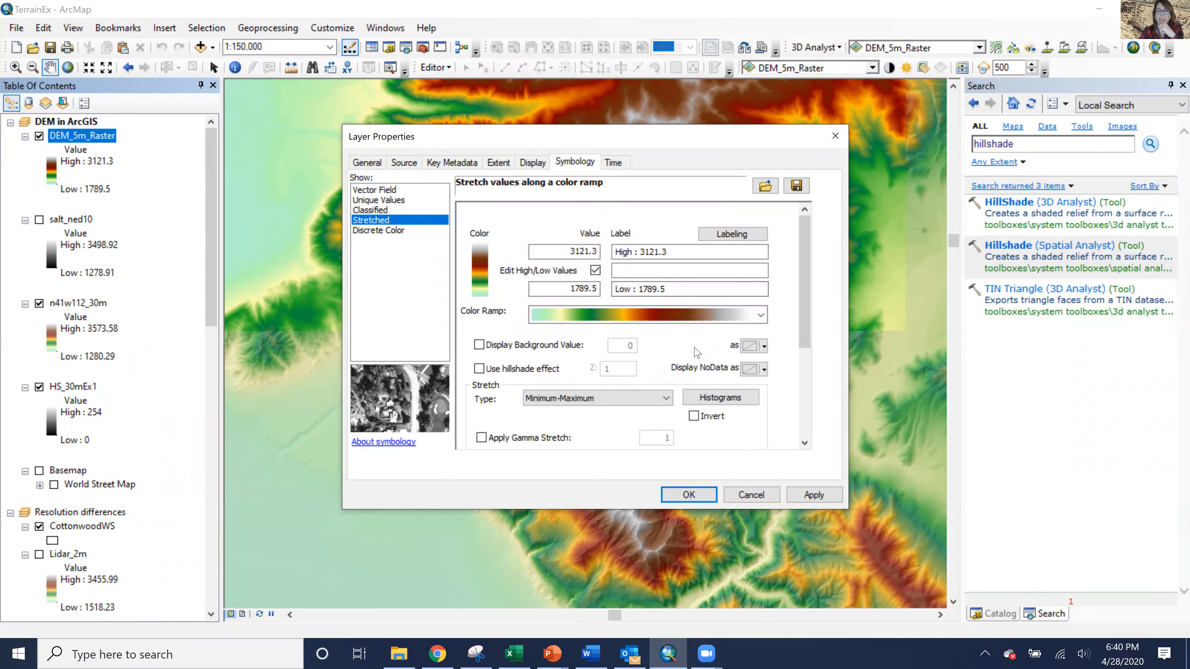
left_click_drag(805, 324, 819, 437)
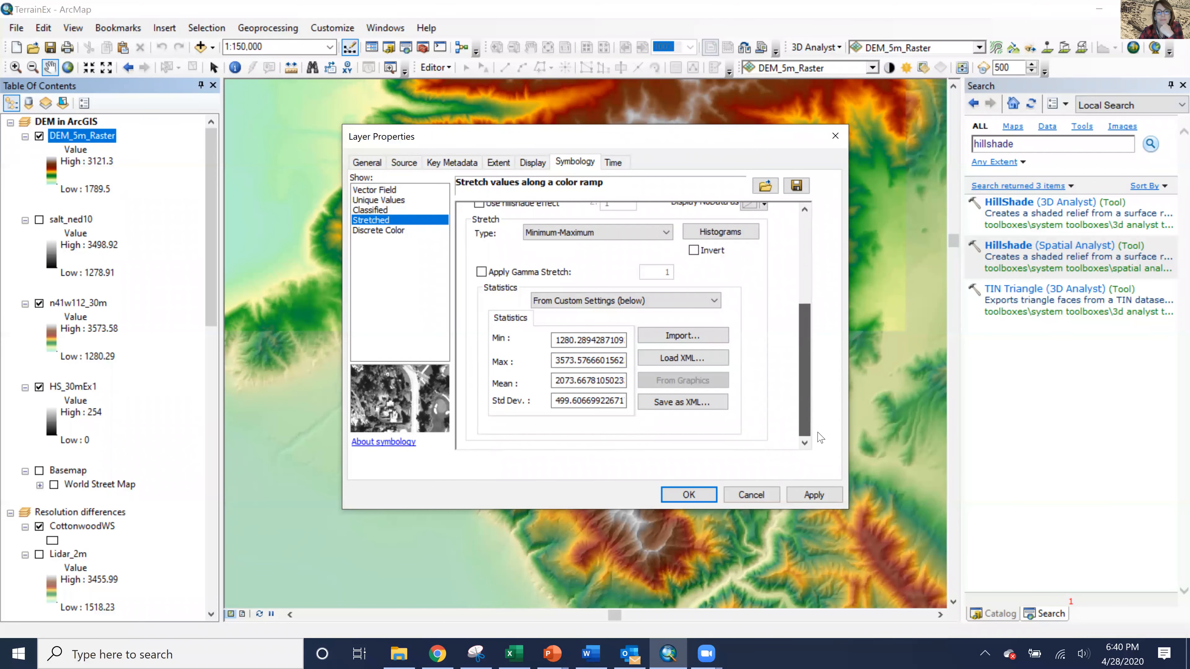
left_click(809, 495)
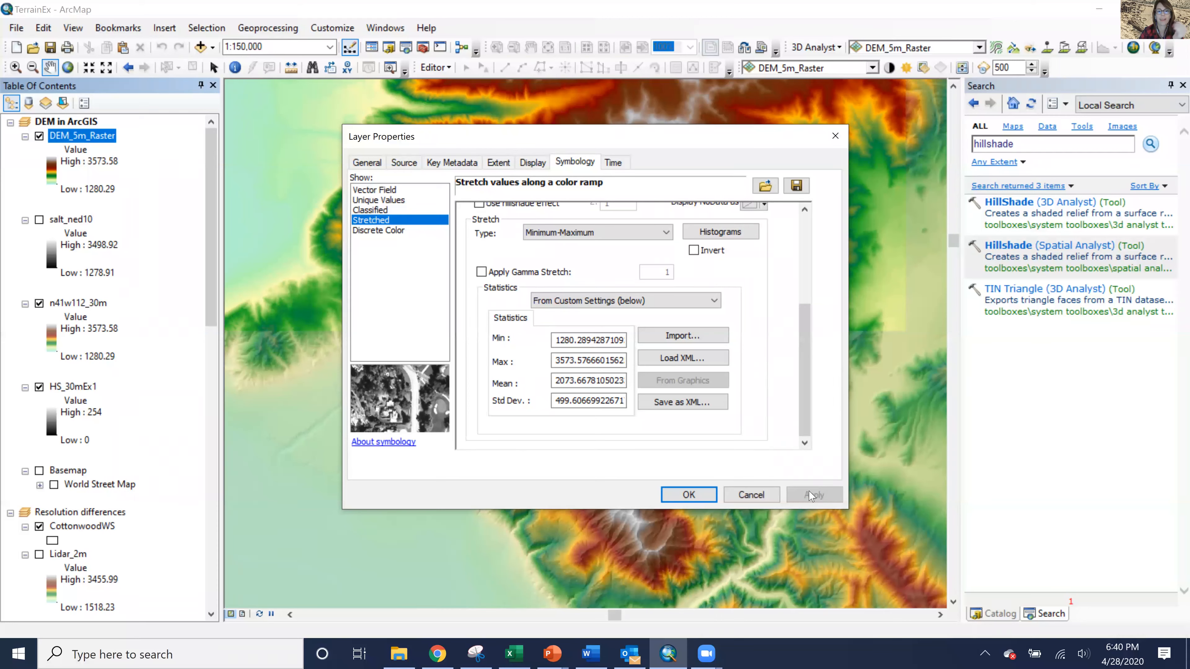
left_click_drag(808, 405, 789, 286)
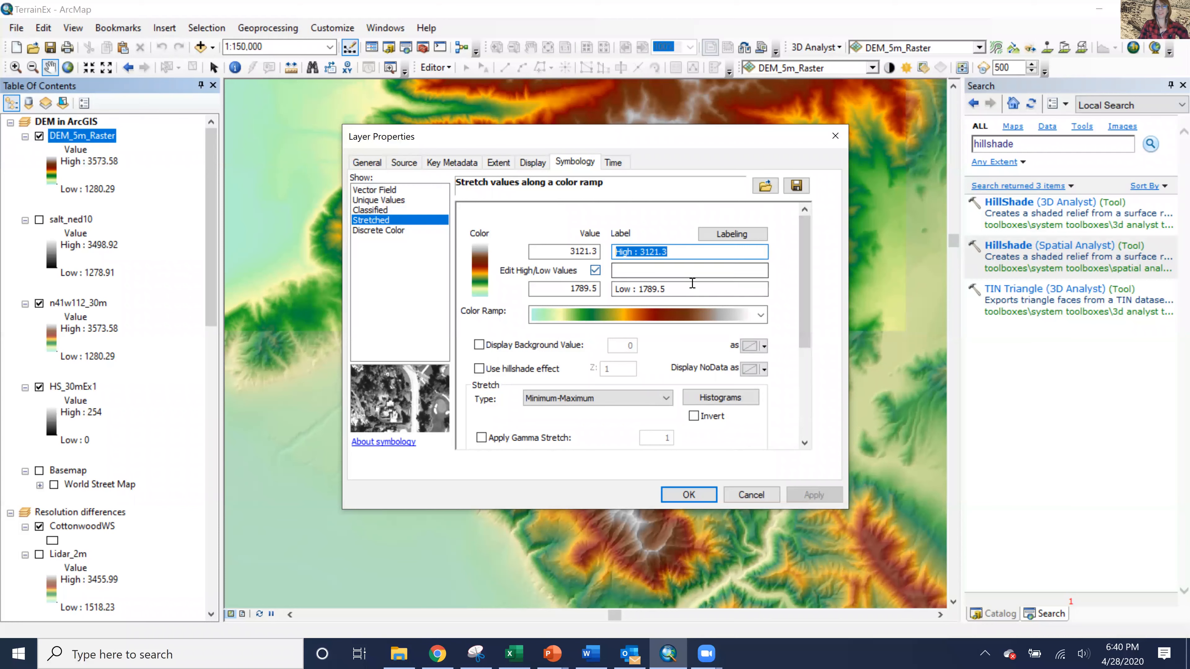
left_click_drag(807, 303, 785, 458)
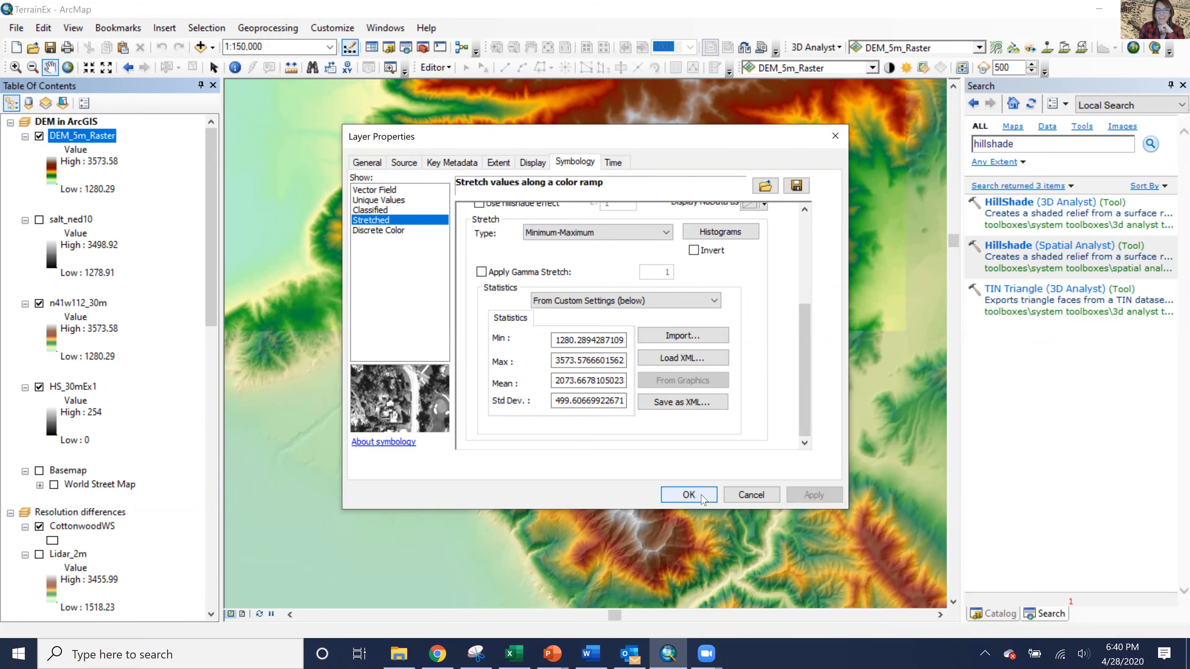
left_click(689, 494)
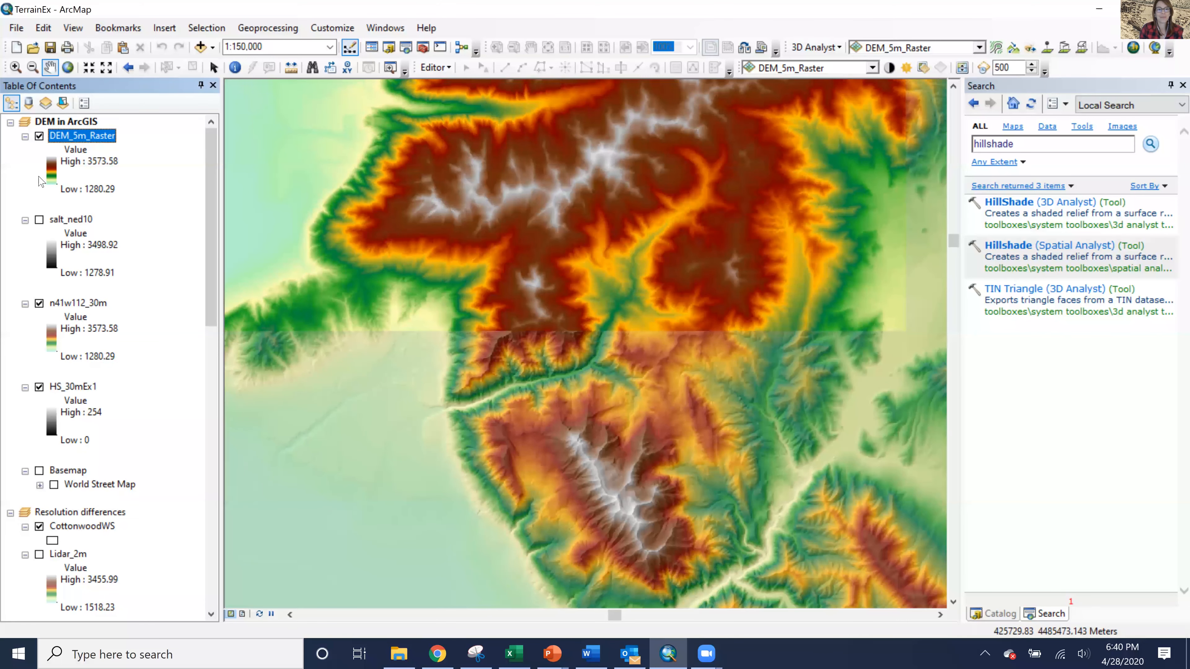
- Set the DEM_5m_Raster layer's transparency to 30%
double_click(102, 139)
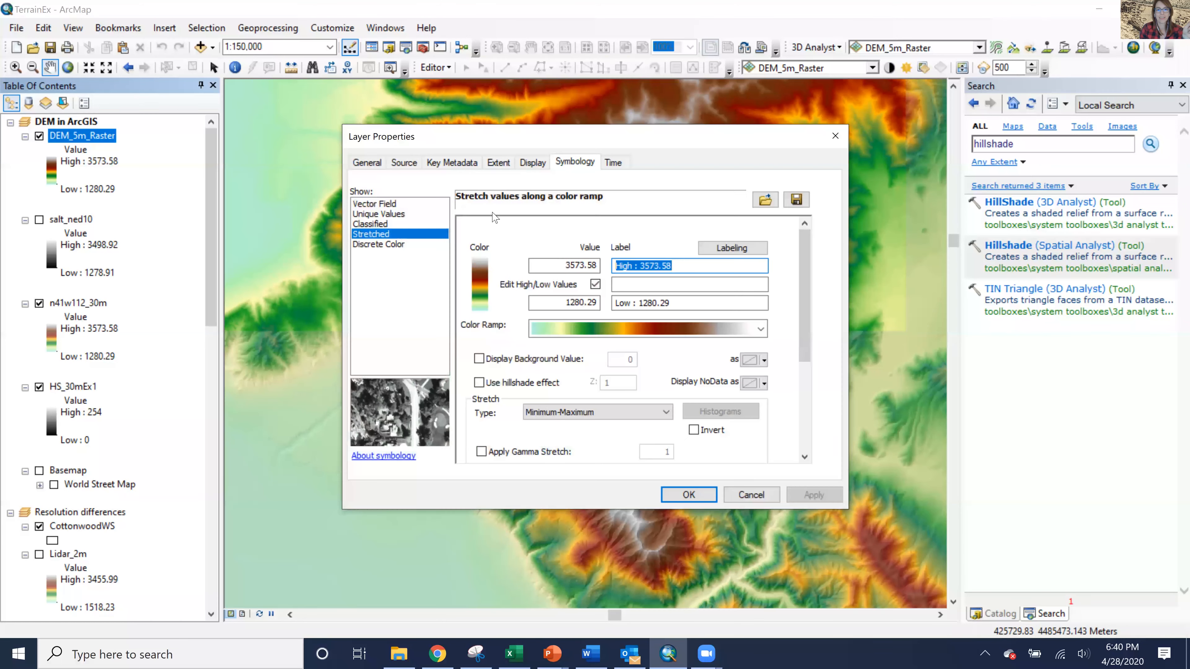
left_click(530, 161)
key("Tab")
key("Tab")
key("Tab")
type("30")
key("Return")
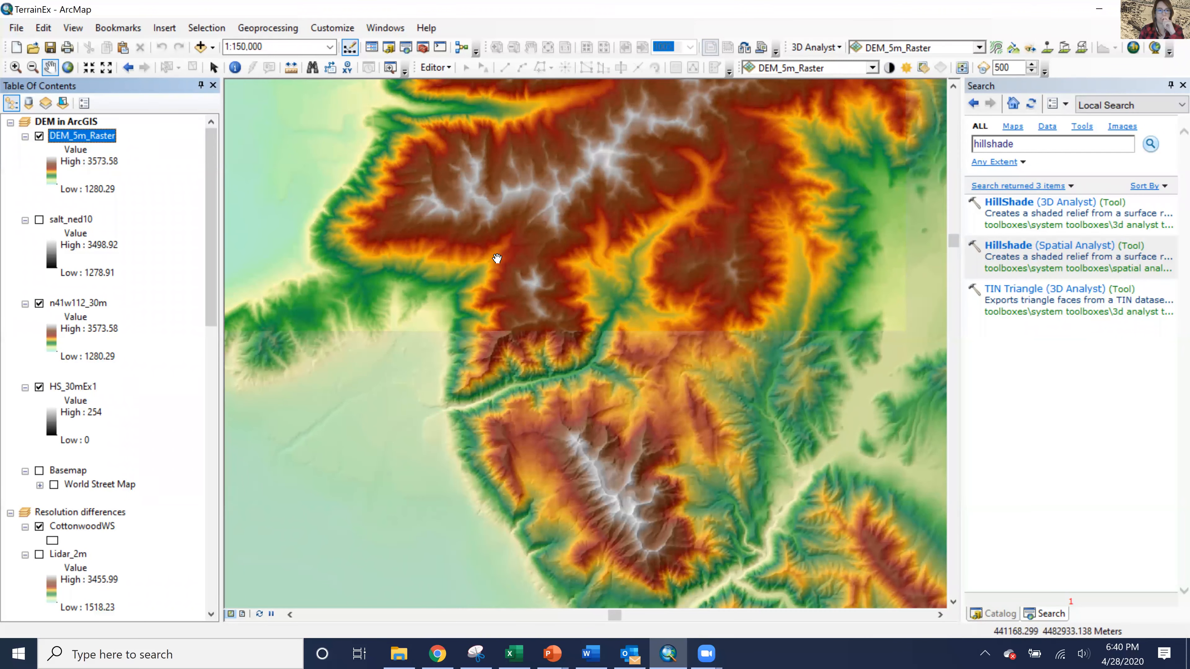
- Inspect the semi-transparent DEM over the hillshade at 1:30,000 scale and hide the HS_30mEx1 layer
scroll(520, 318, "up", 3)
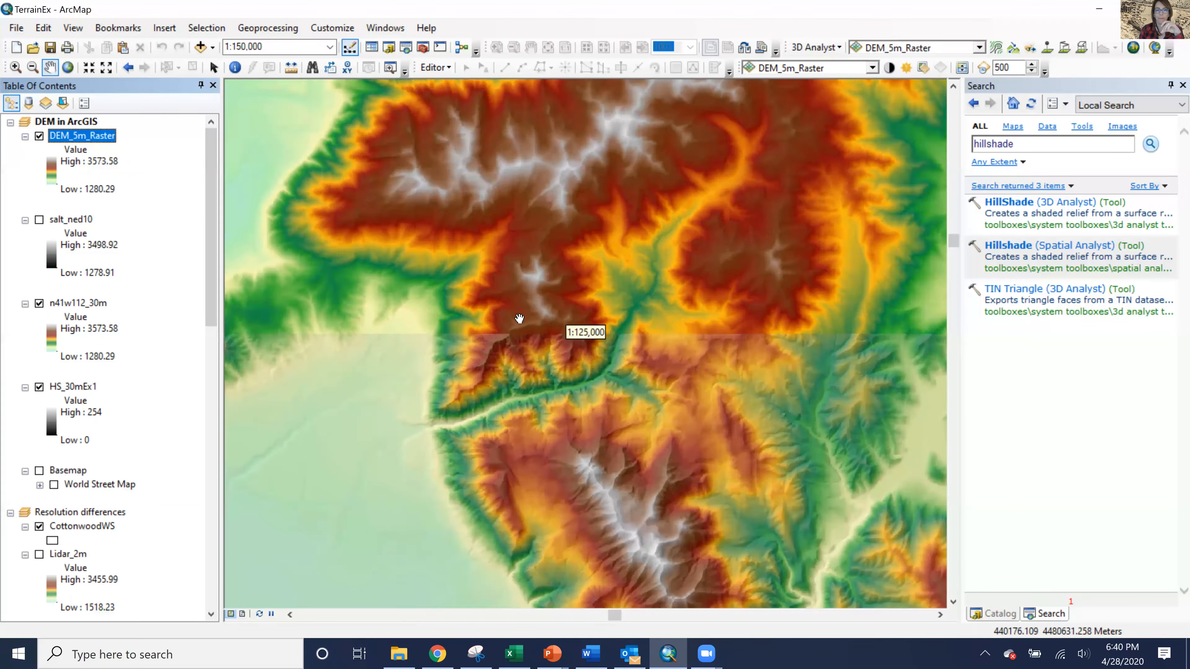
scroll(519, 318, "up", 2)
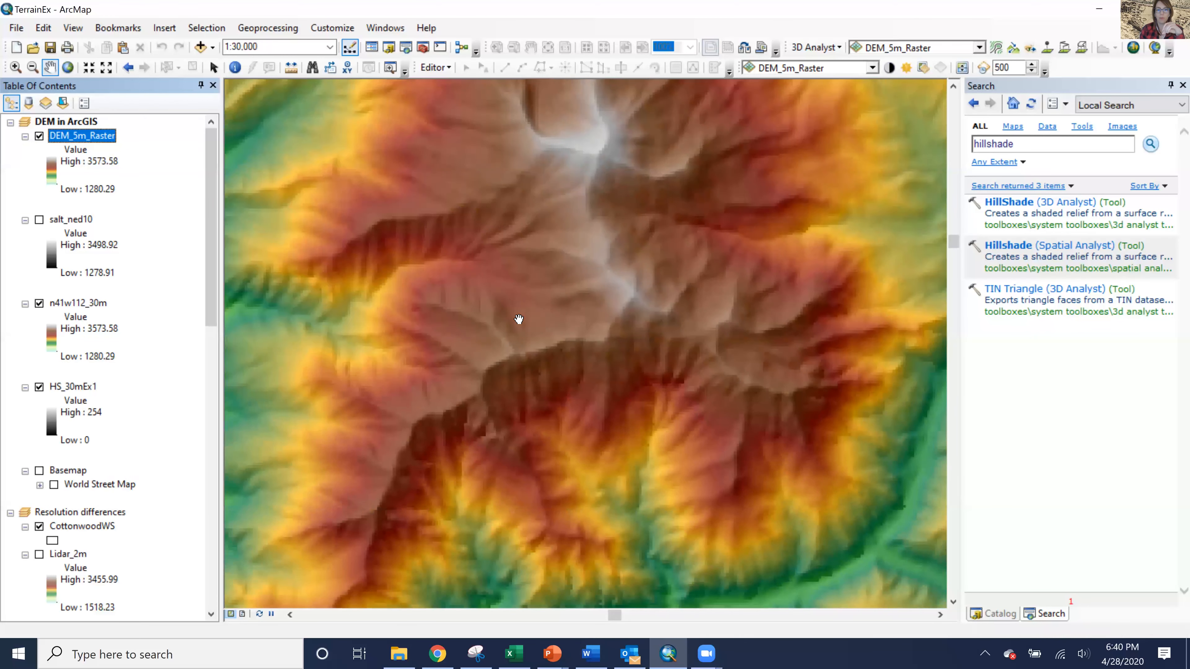
left_click(39, 388)
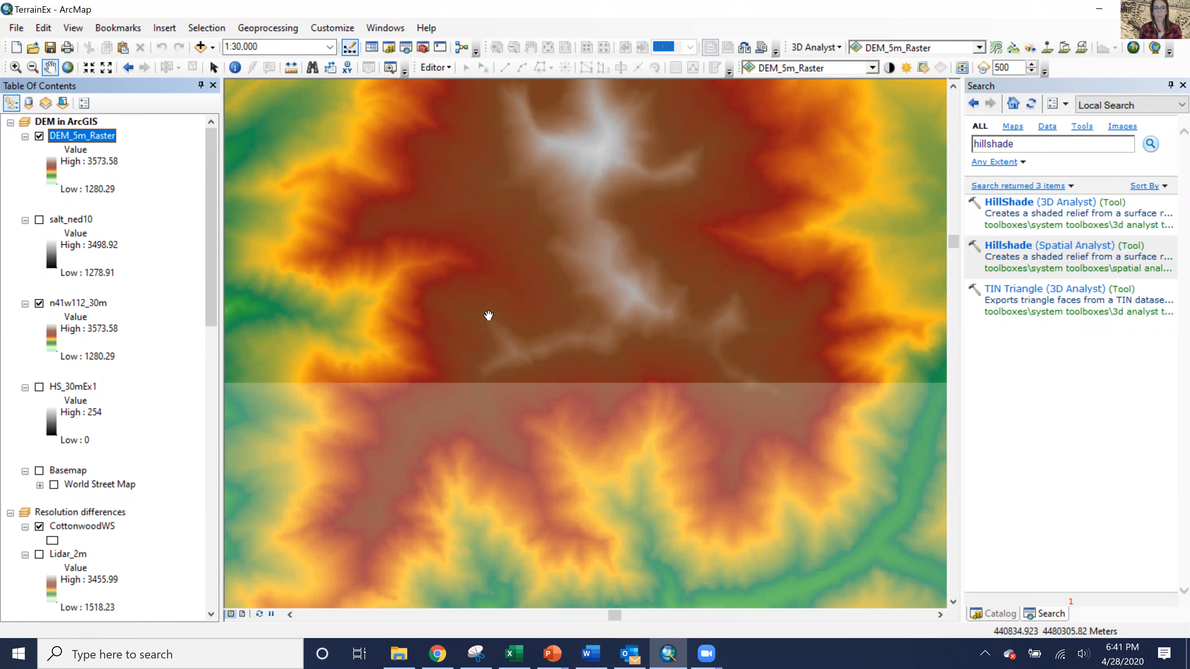
- Show the salt_ned10 layer and change its stretched color ramp to the green-yellow-brown-white elevation ramp
left_click(66, 221)
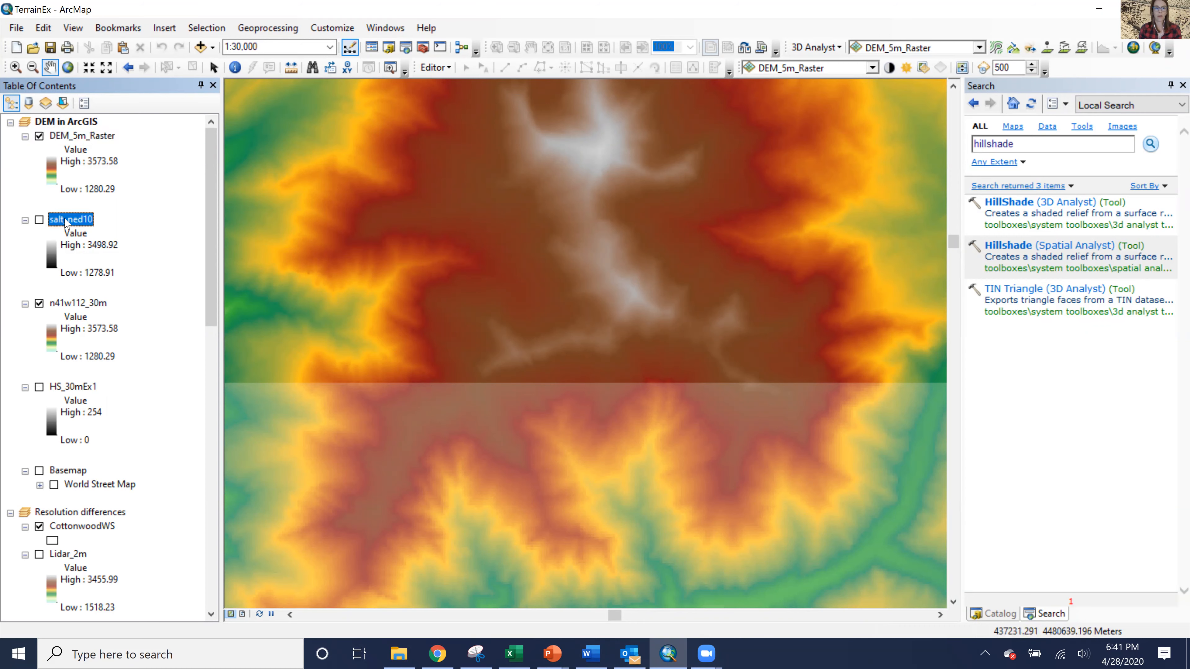
left_click(39, 221)
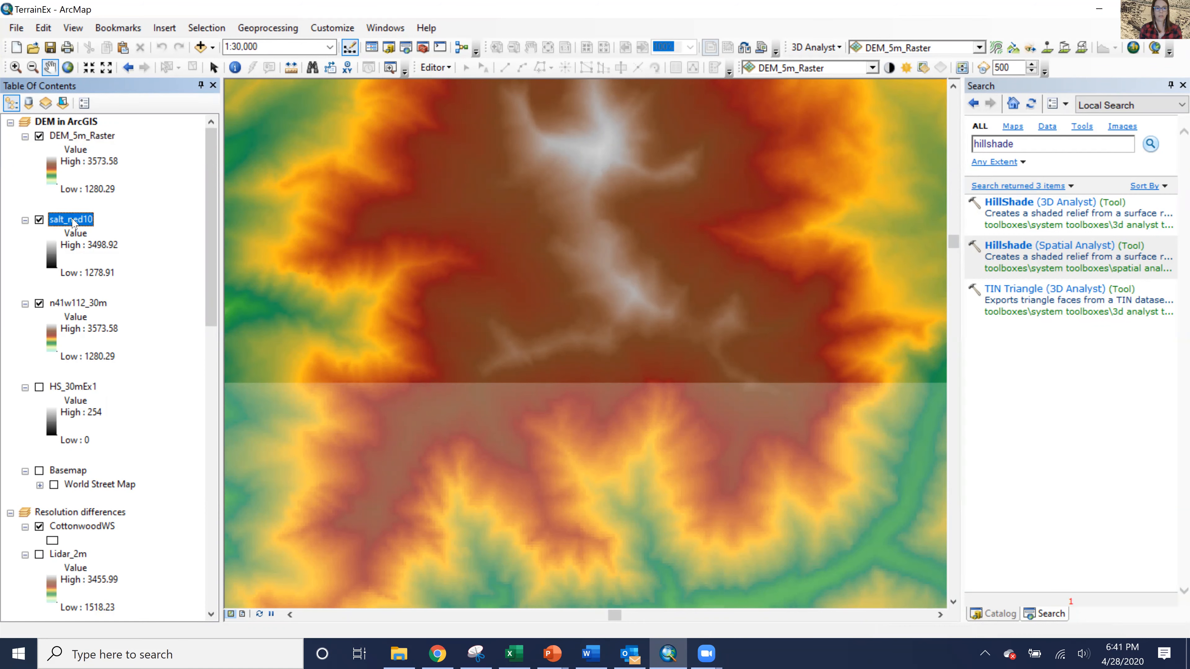
double_click(73, 220)
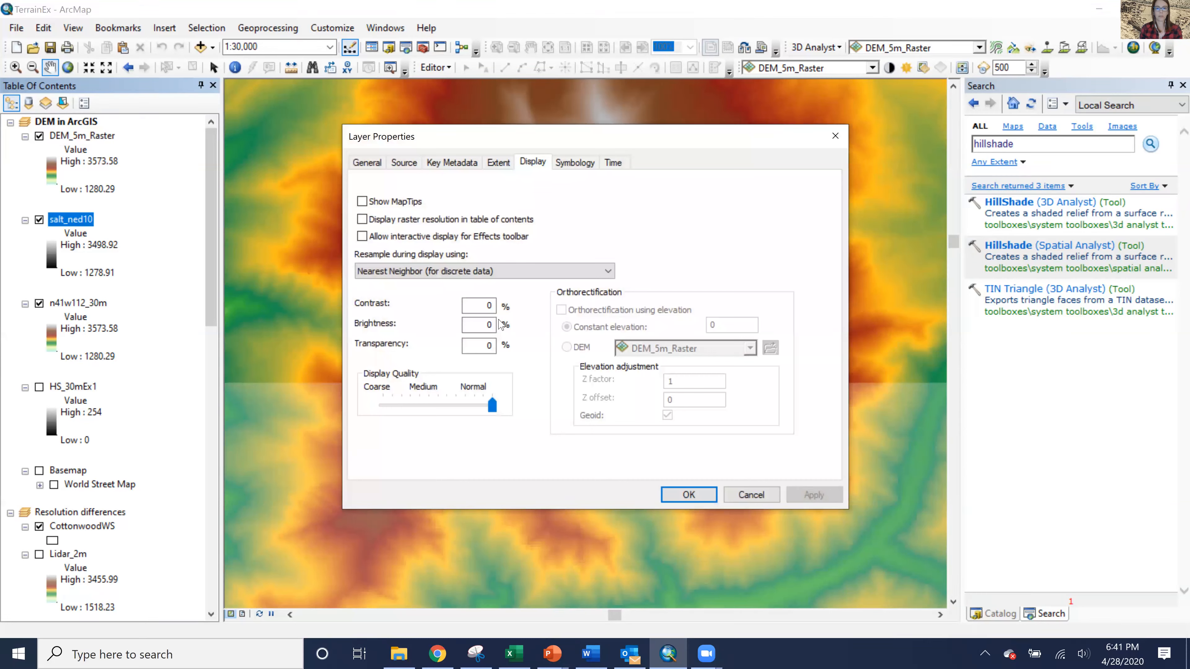
left_click(575, 163)
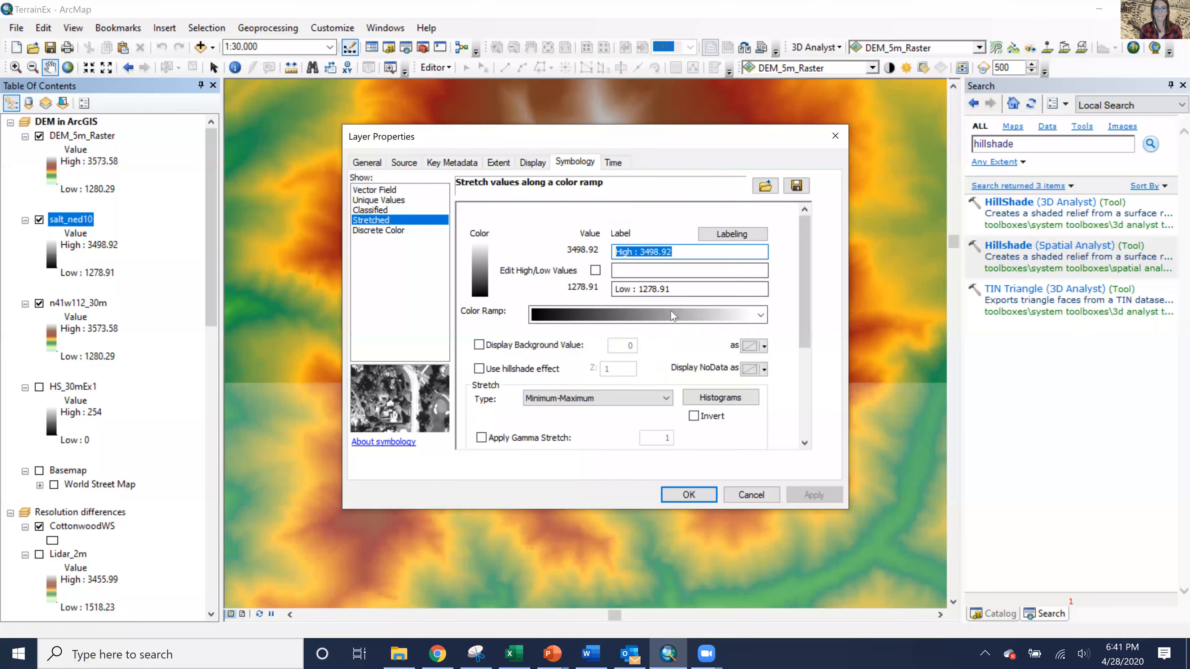
left_click(674, 319)
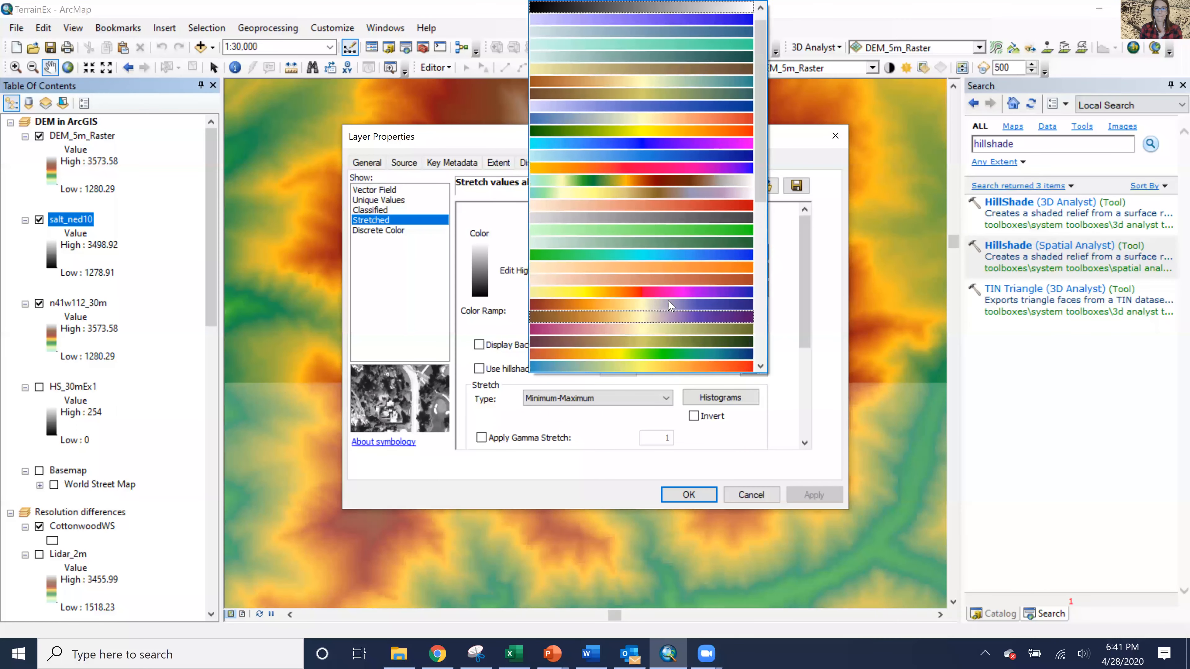
left_click(660, 182)
left_click(699, 496)
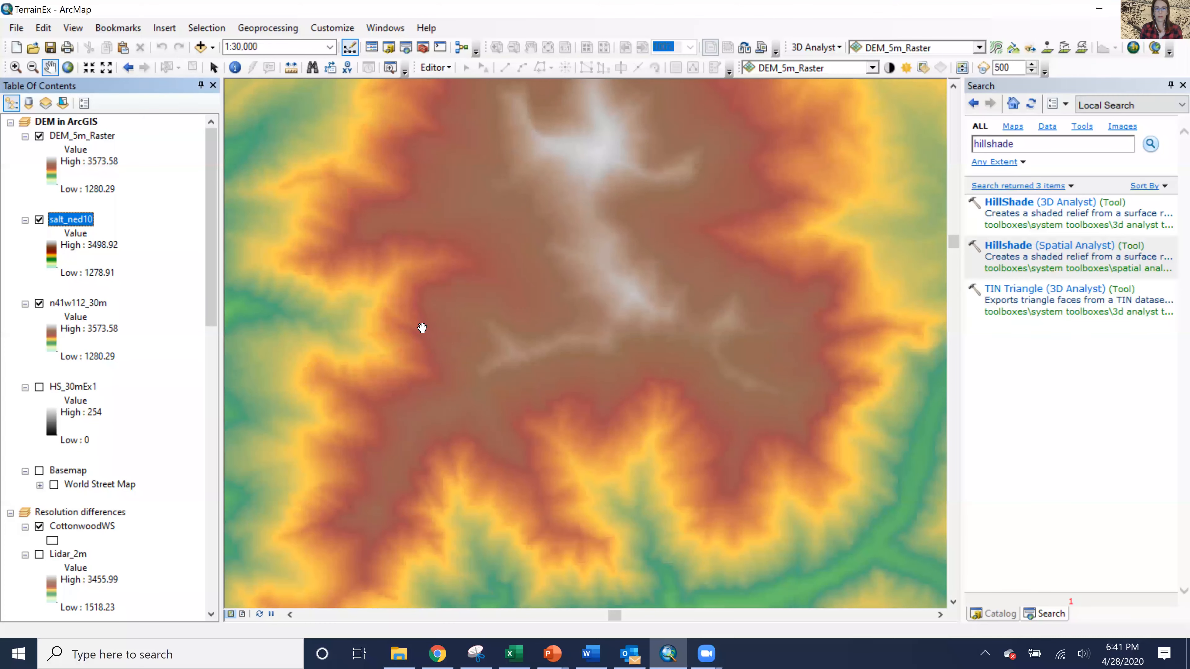
- Examine where the edges of the DEM_5m_Raster, salt_ned10 and n41w112_30m layers meet, at scales from 1:500,000 to 1:30,000
scroll(424, 325, "up", 2)
scroll(431, 327, "down", 4)
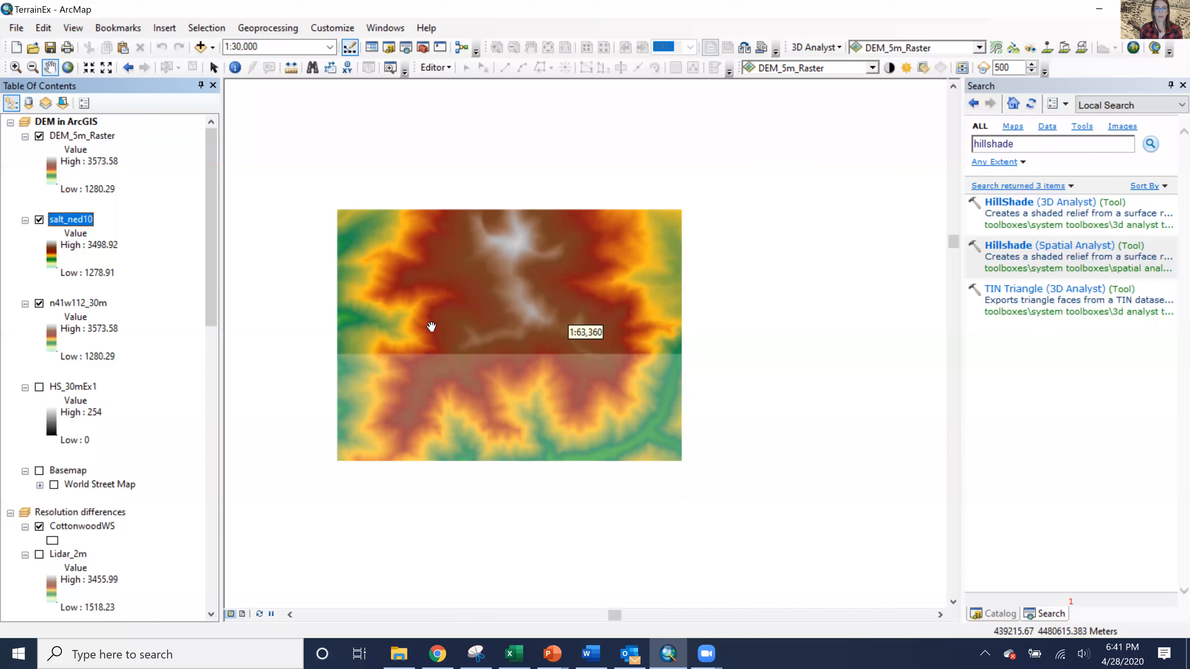
scroll(431, 326, "down", 6)
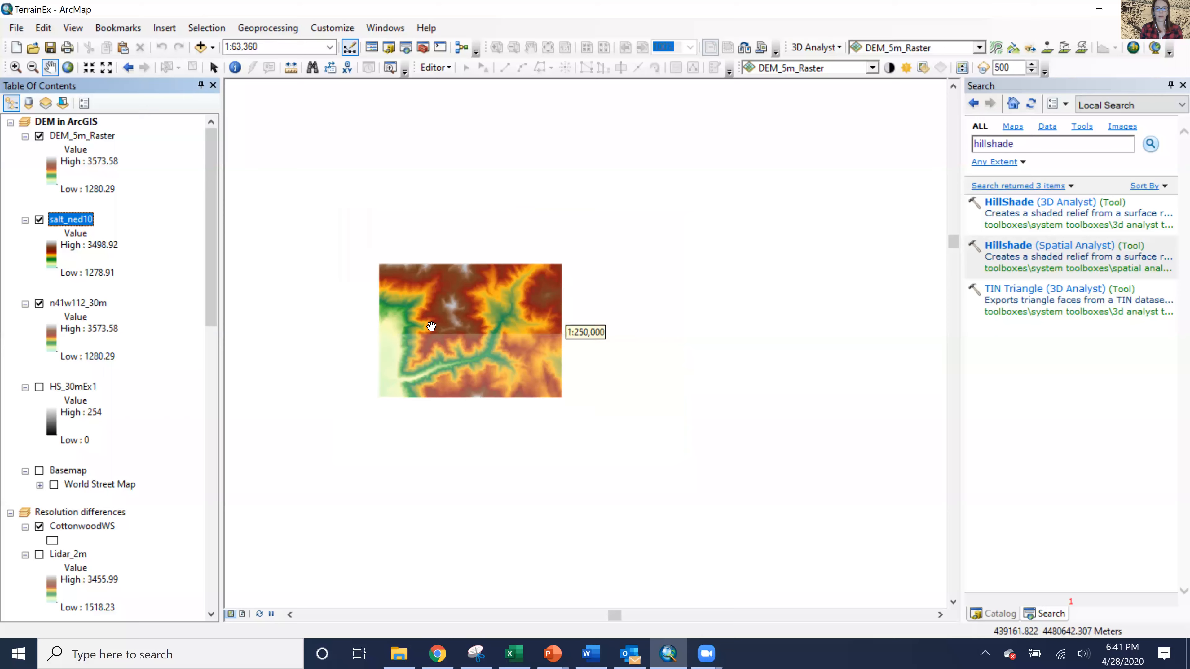
scroll(432, 326, "down", 3)
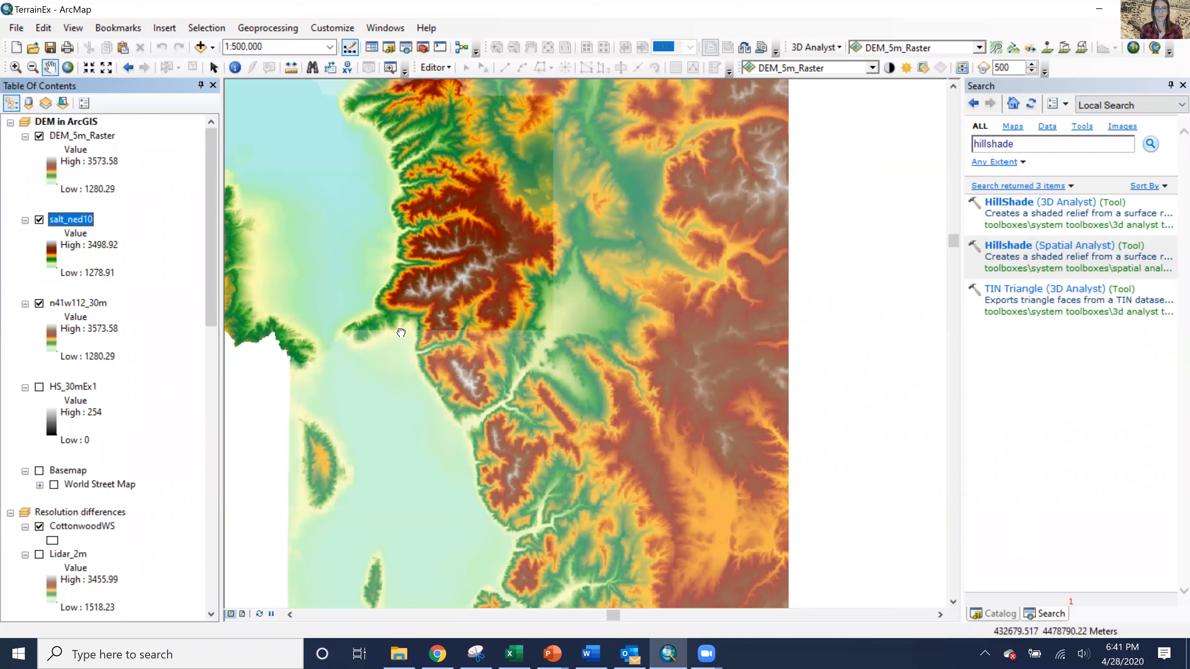
scroll(485, 365, "up", 2)
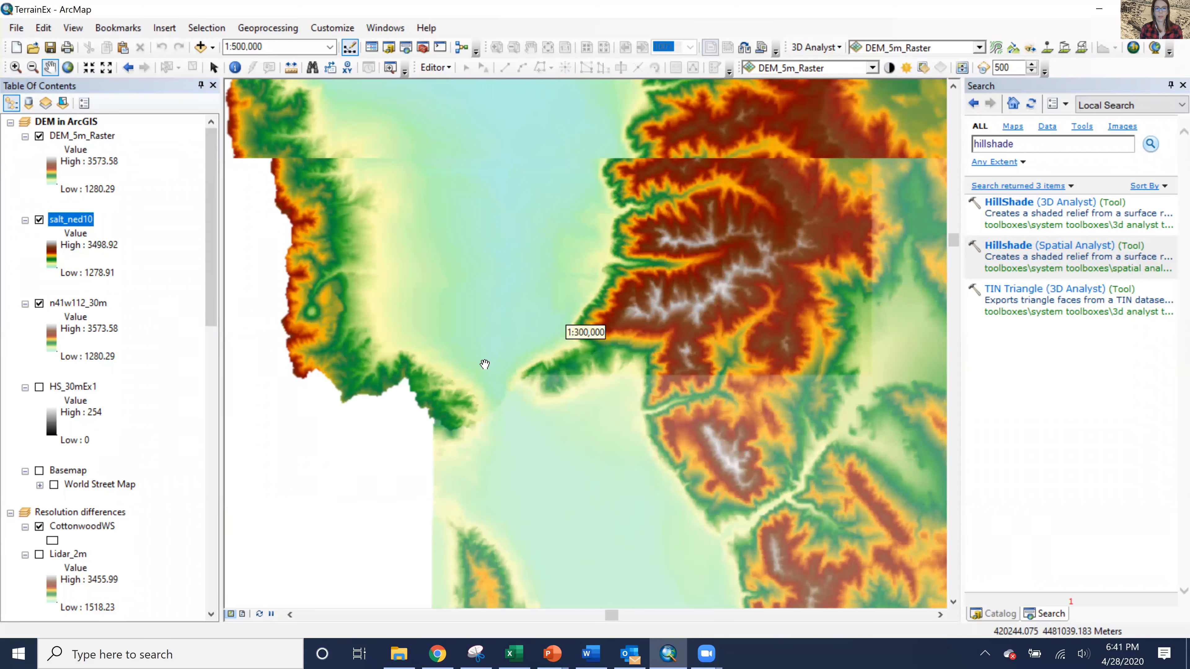
scroll(485, 365, "up", 6)
left_click_drag(686, 407, 716, 181)
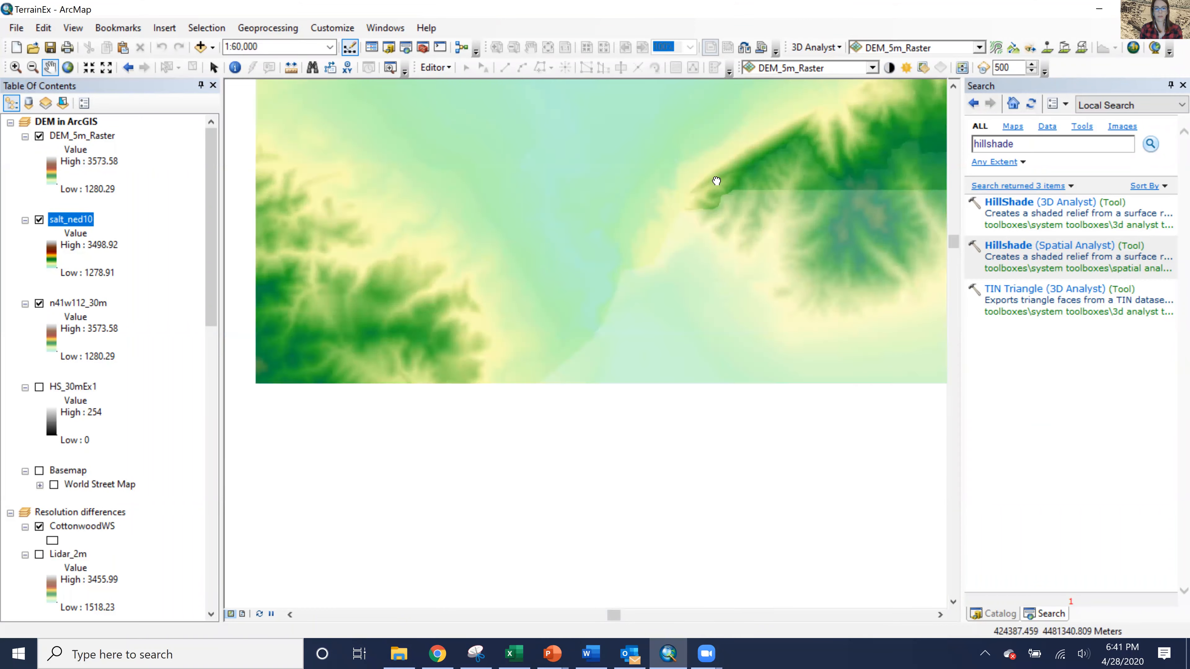
scroll(407, 306, "down", 1)
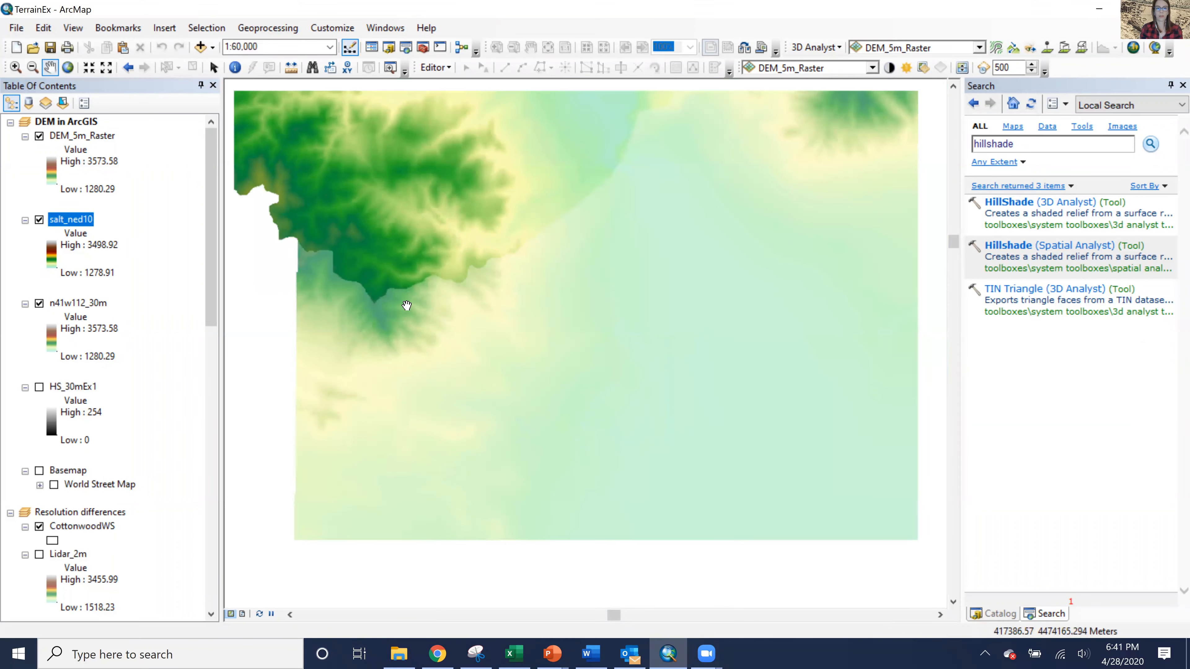
scroll(407, 306, "up", 3)
left_click_drag(565, 195, 582, 380)
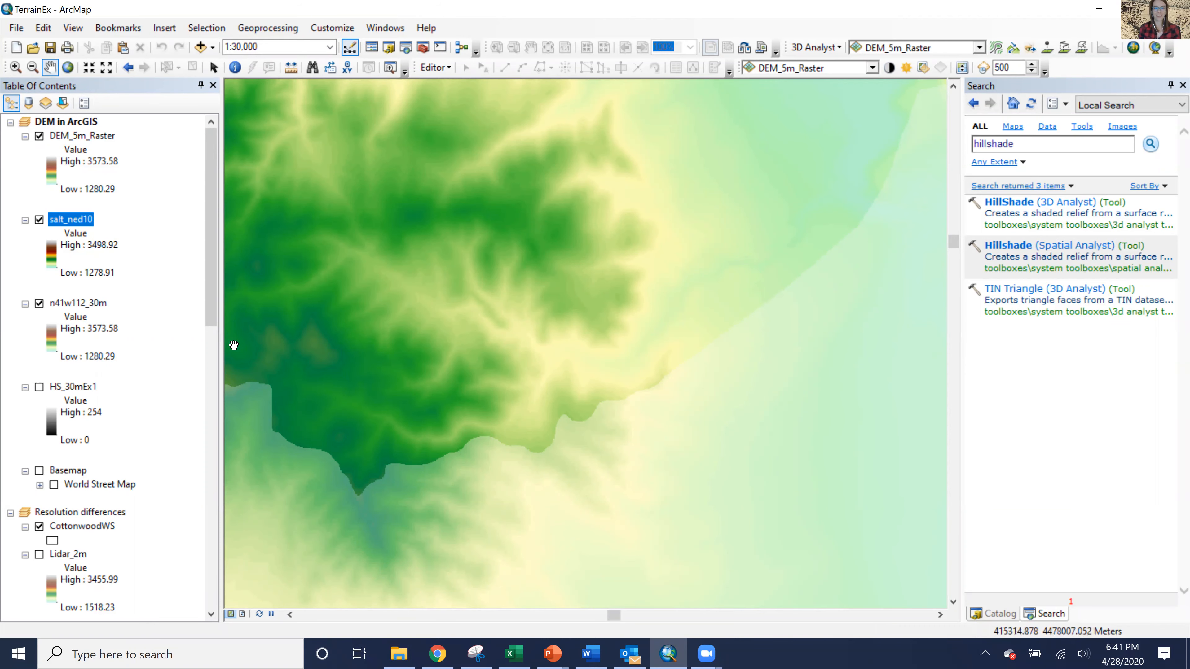
scroll(476, 279, "down", 1)
scroll(475, 279, "up", 1)
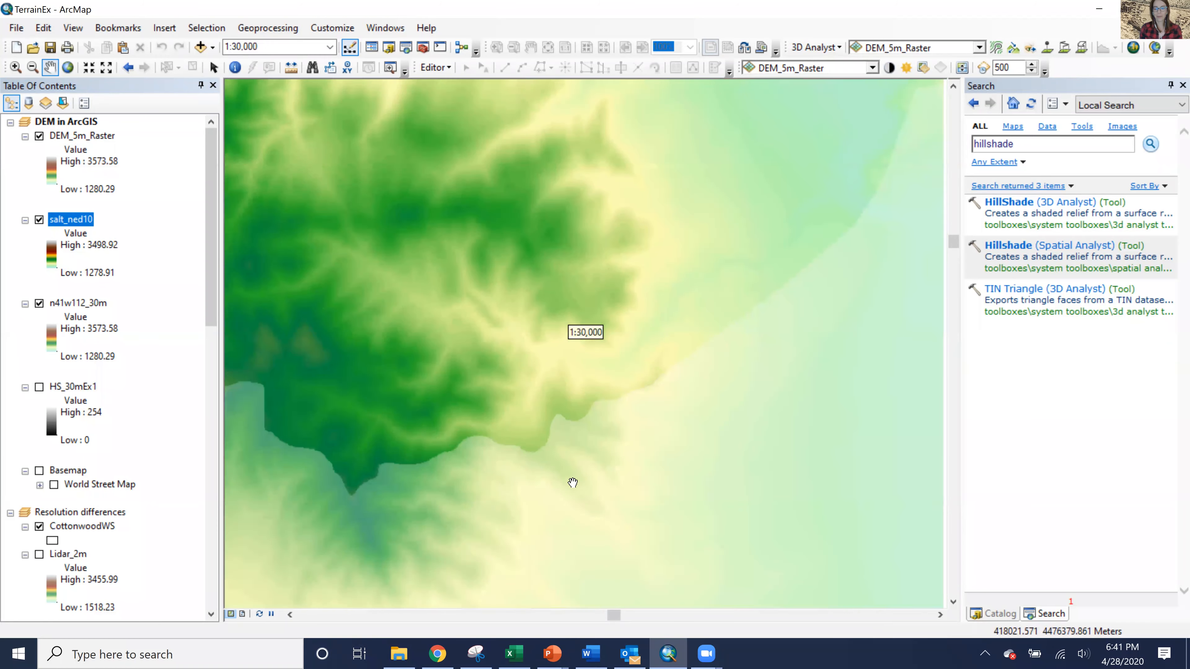
scroll(572, 483, "up", 1)
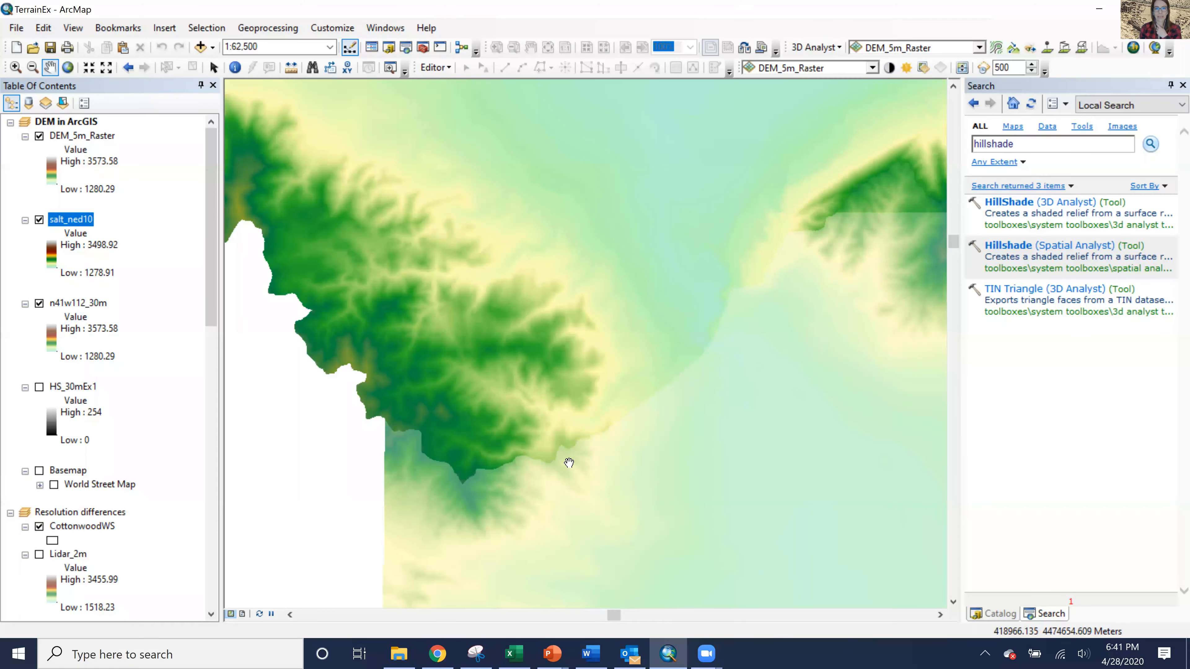